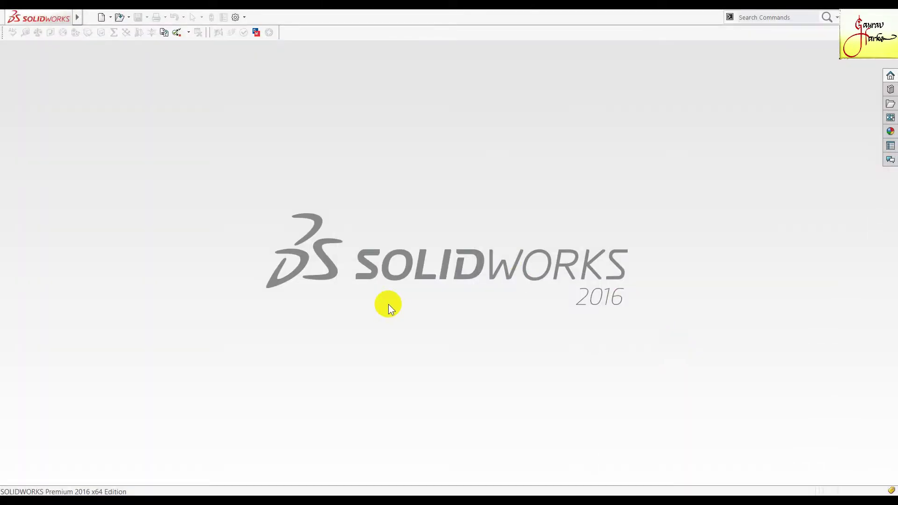
Step: Create a new empty assembly document, Assem1
key("ctrl+n")
left_click(610, 133)
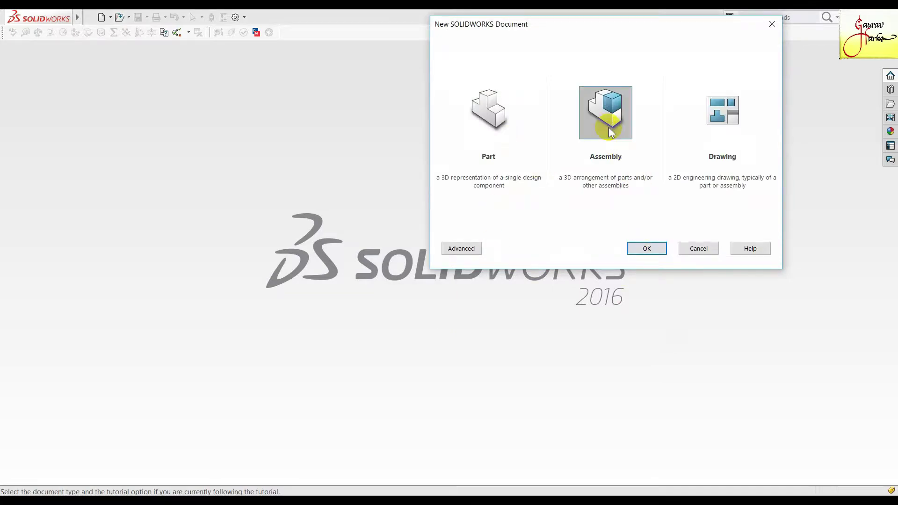
left_click(658, 245)
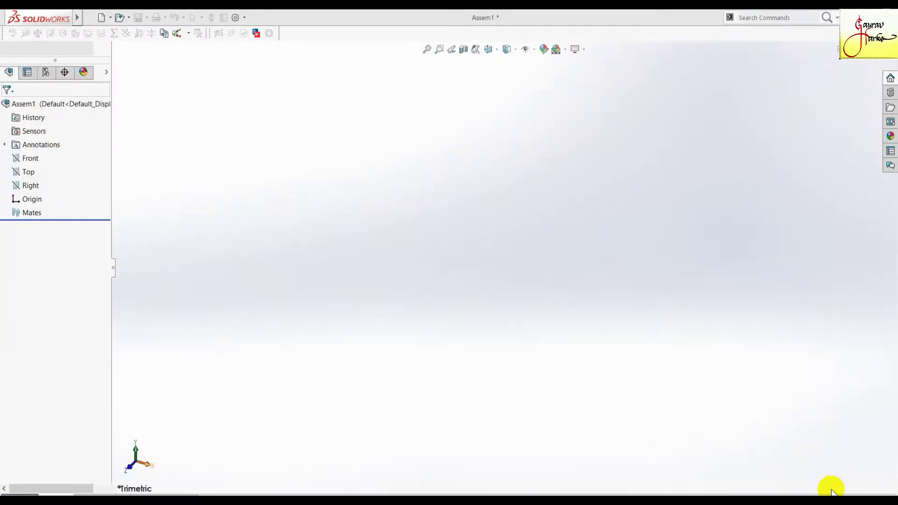
Step: Switch Assem1 to MMGS units and cancel the Begin Assembly prompt
left_click(832, 491)
left_click(816, 438)
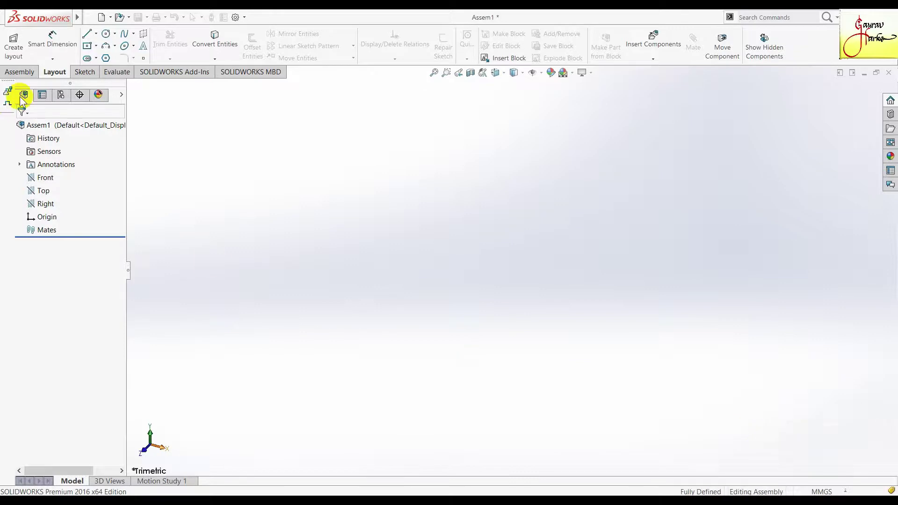
left_click(55, 127)
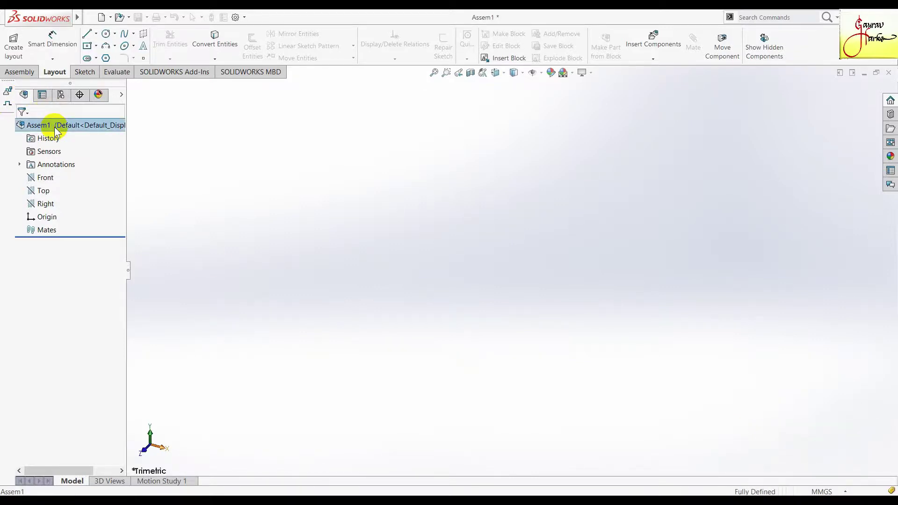
right_click(54, 128)
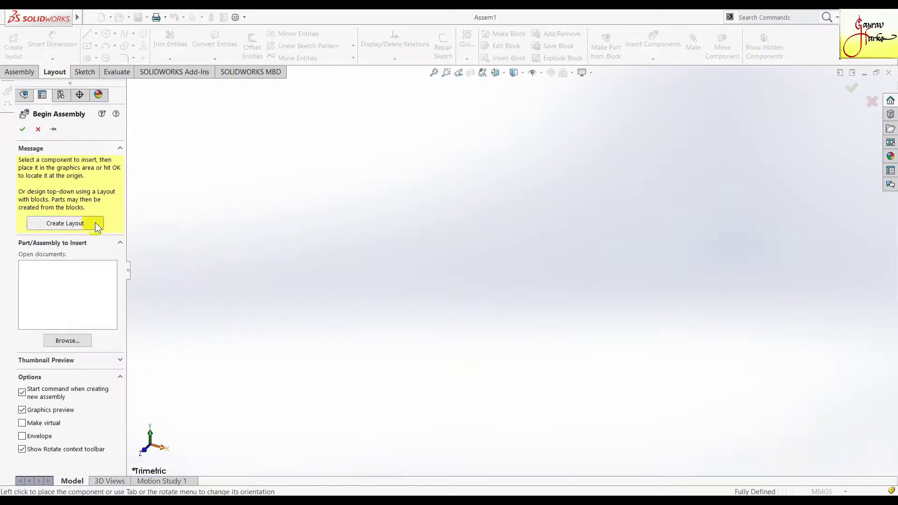
left_click(38, 129)
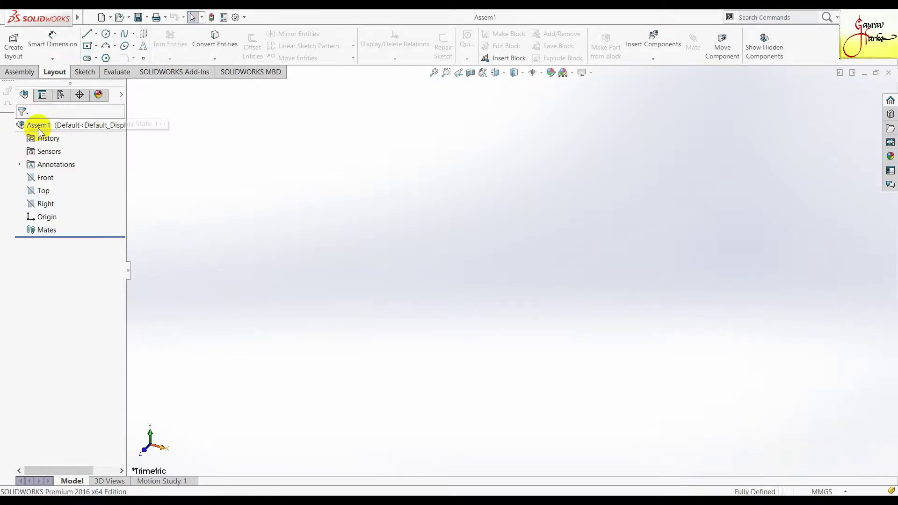
right_click(40, 128)
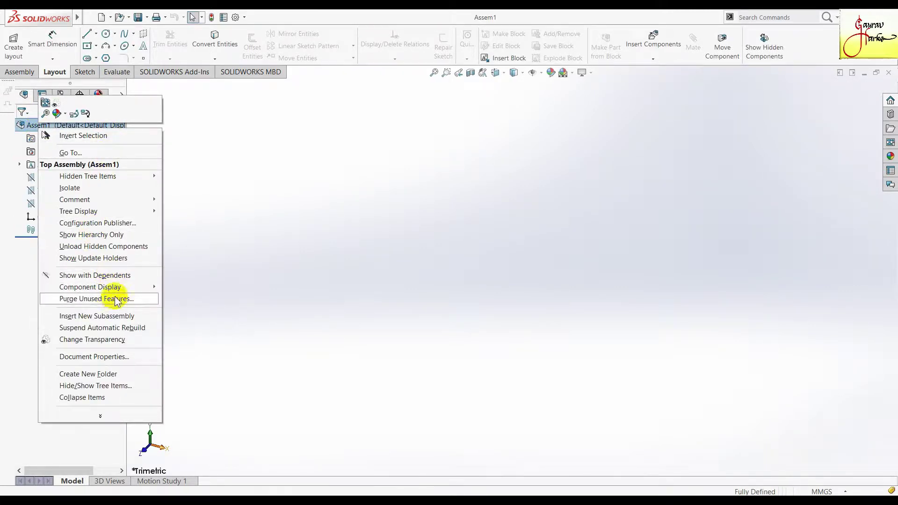
Step: Set the plane front face colour to magenta (255, 0, 255) in Document Properties
left_click(118, 360)
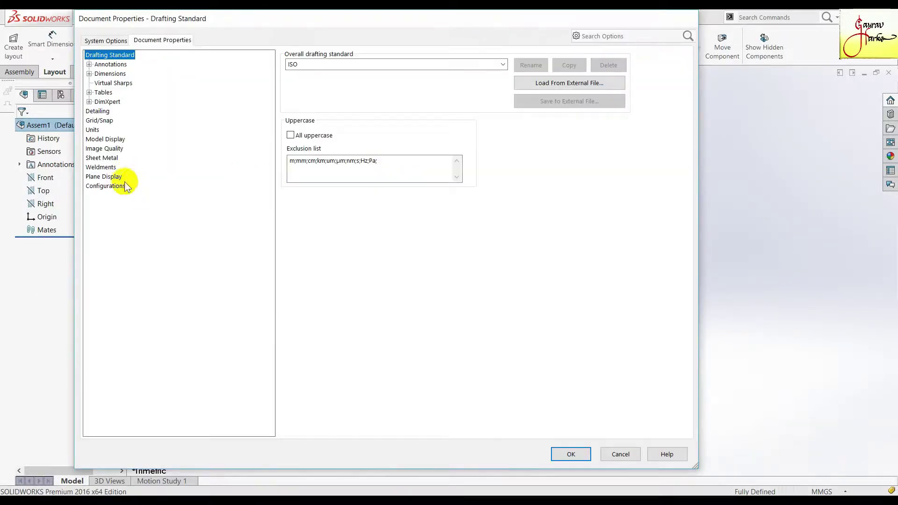
left_click(104, 177)
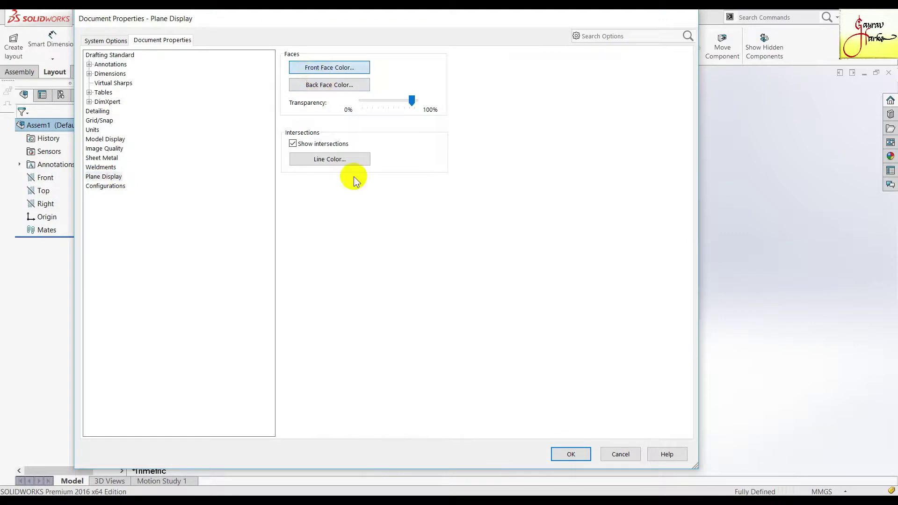
left_click(339, 160)
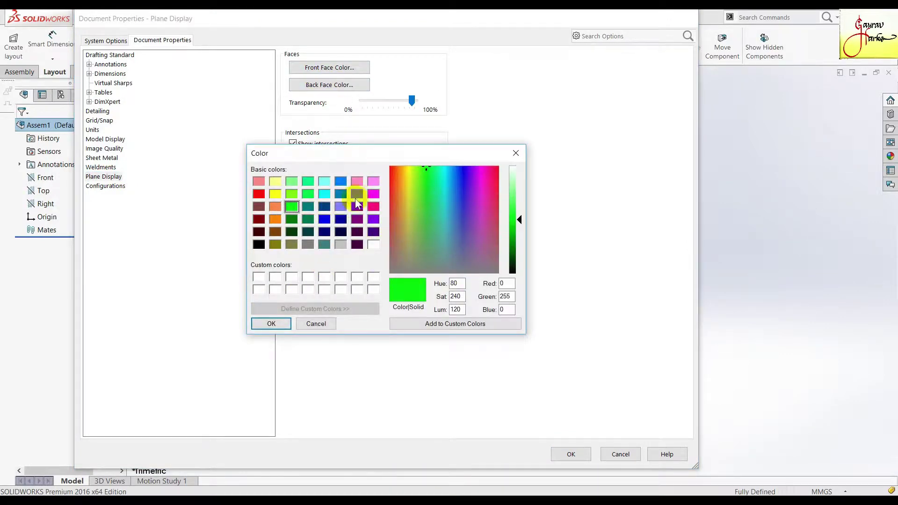
left_click(374, 193)
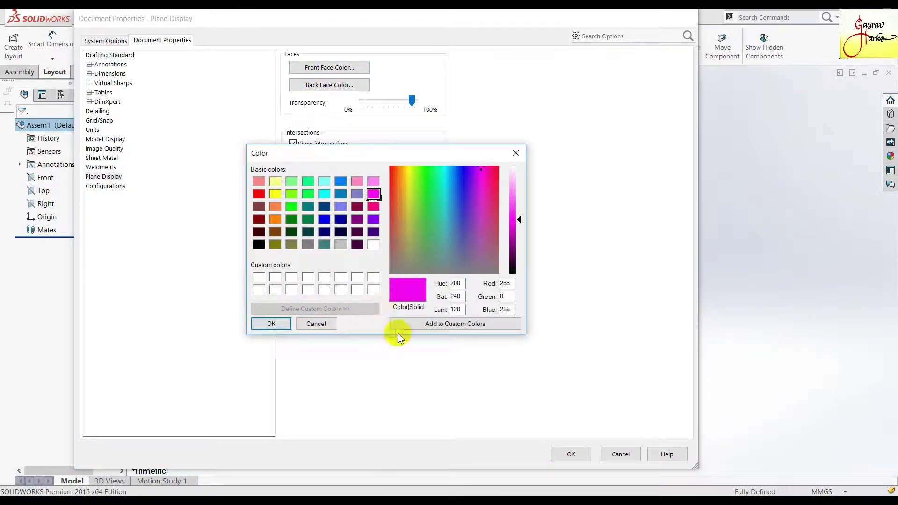
left_click(427, 322)
left_click(271, 323)
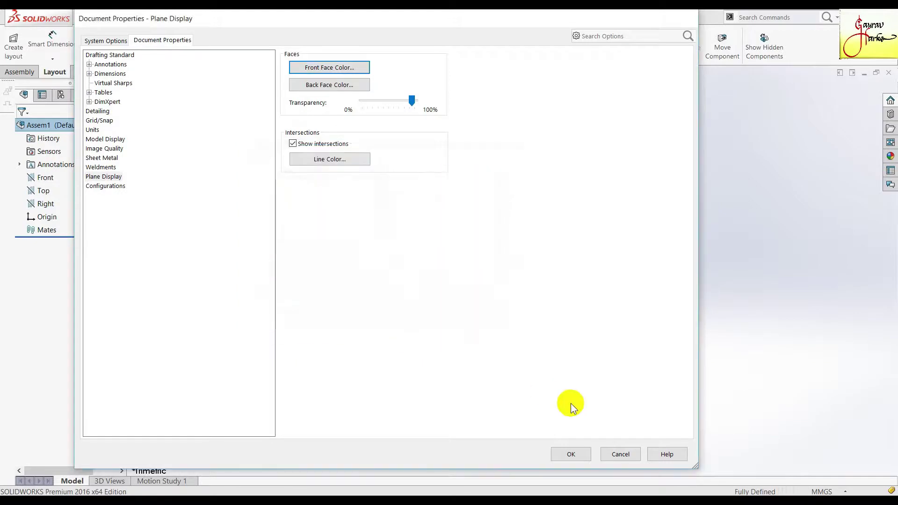
left_click(571, 454)
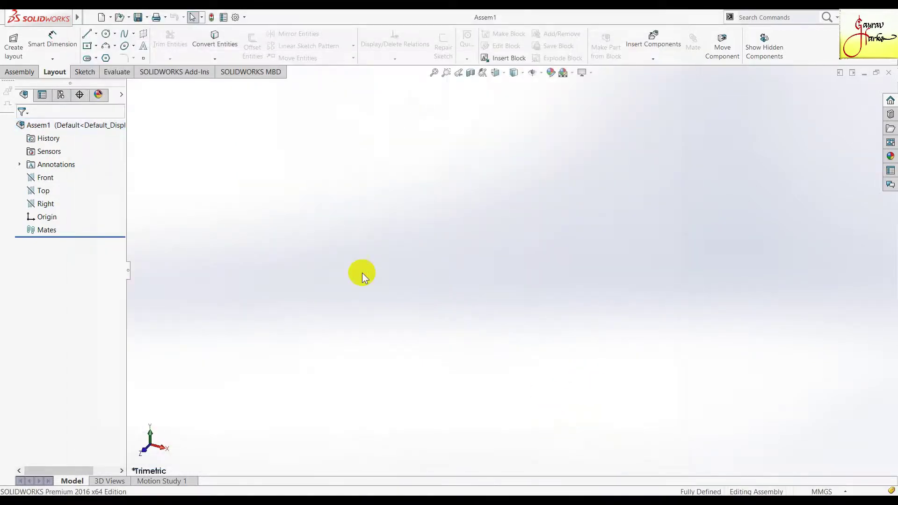
left_click(30, 74)
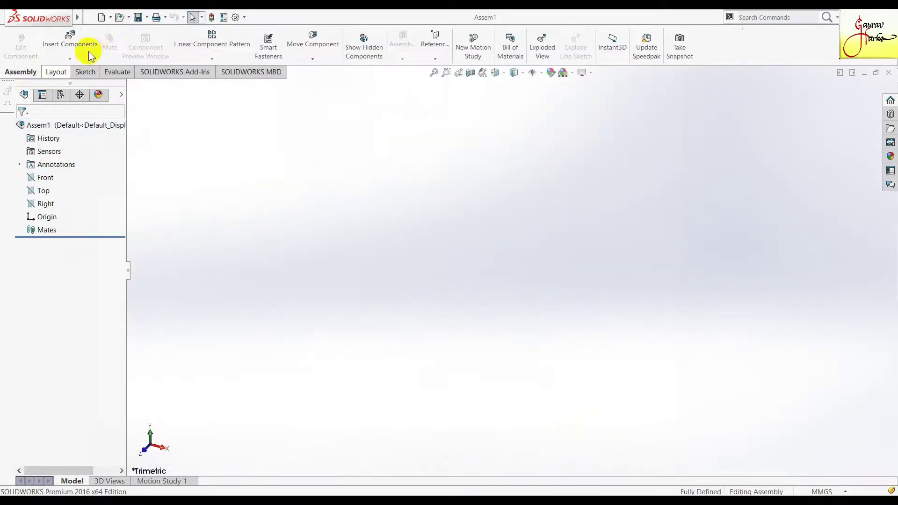
Step: Insert 1-casting from the Screw jack folder, fixed at the assembly origin
left_click(84, 42)
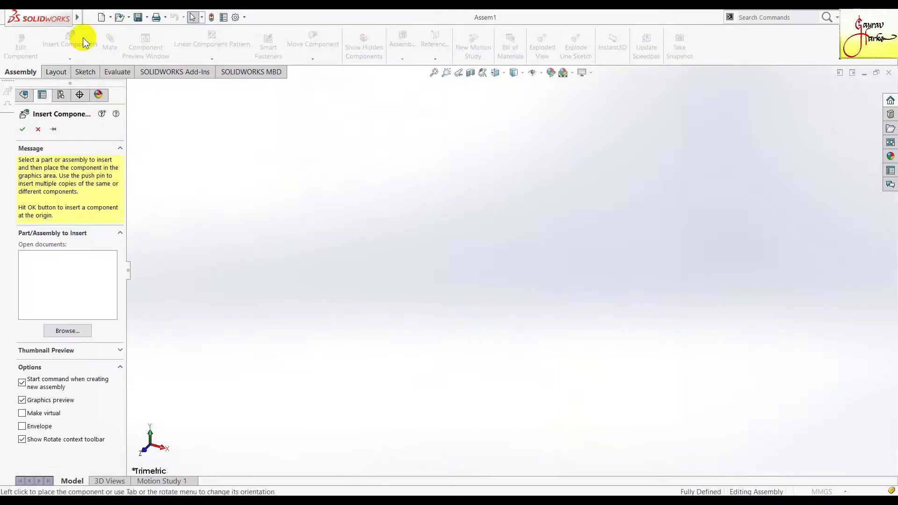
left_click(61, 333)
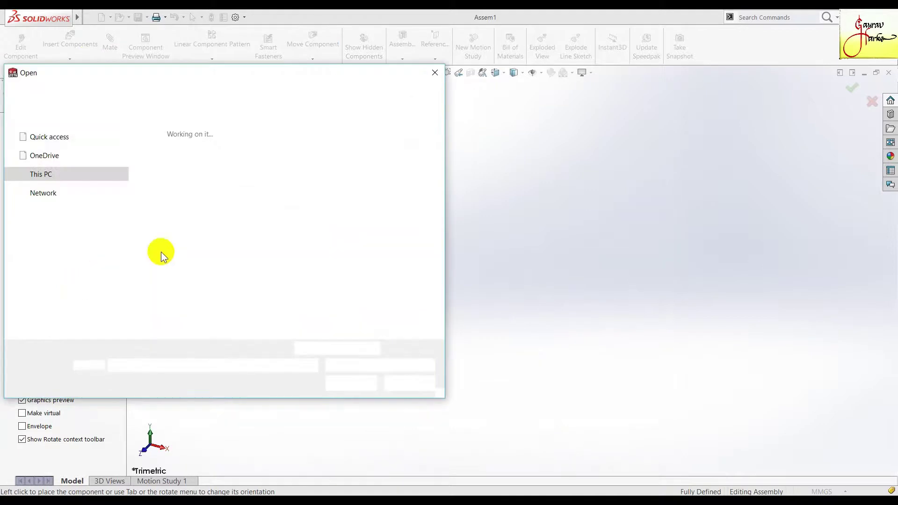
left_click_drag(249, 167, 395, 190)
left_click(149, 151)
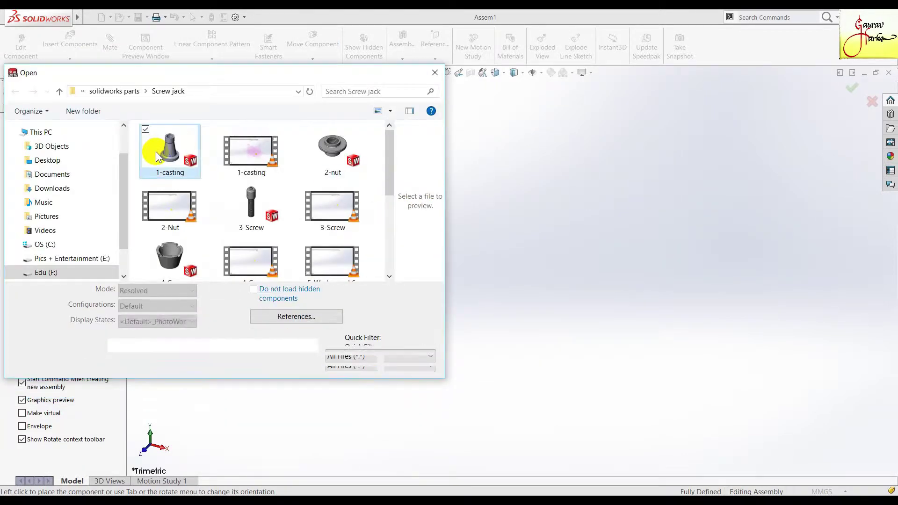
left_click(346, 381)
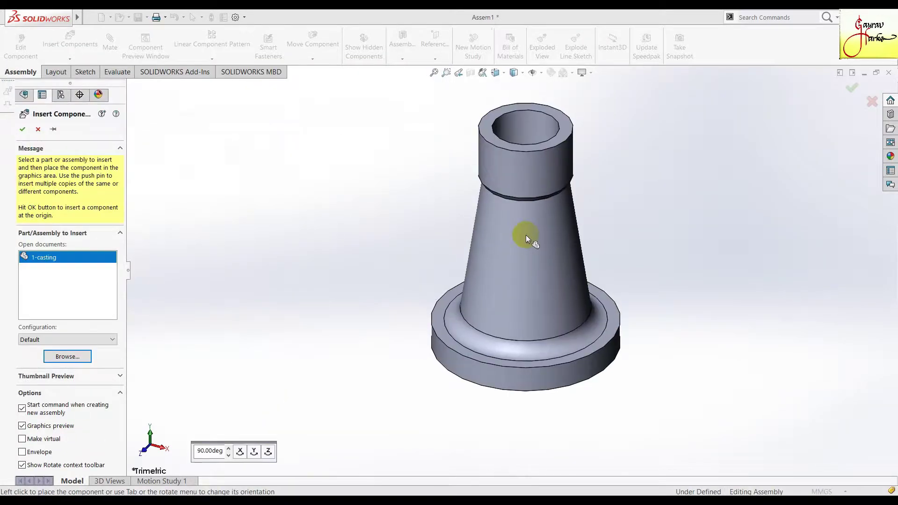
left_click(486, 257)
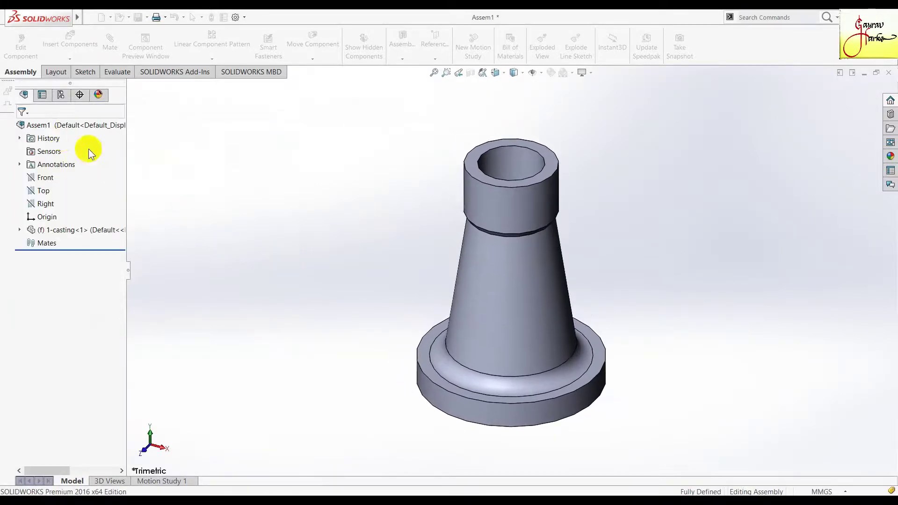
Step: Show the 1-casting's Front, Top and Right reference planes from the tree
left_click(19, 230)
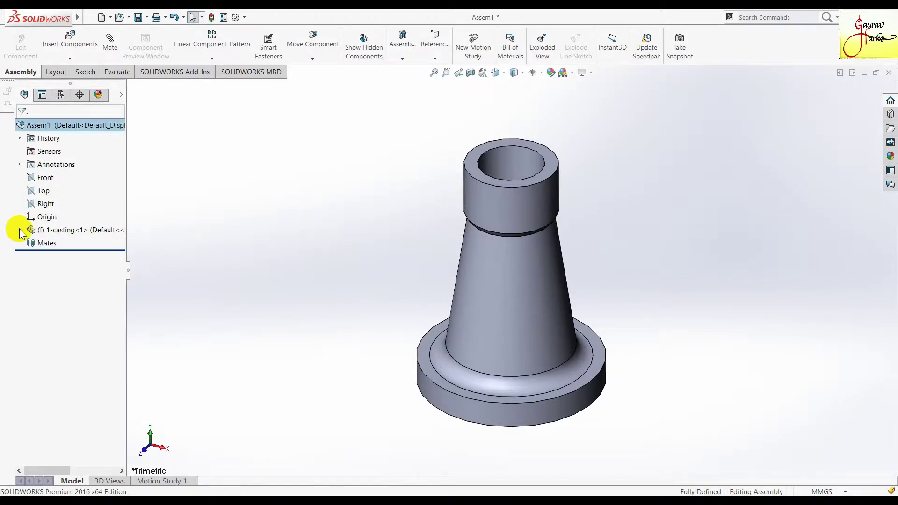
left_click(121, 95)
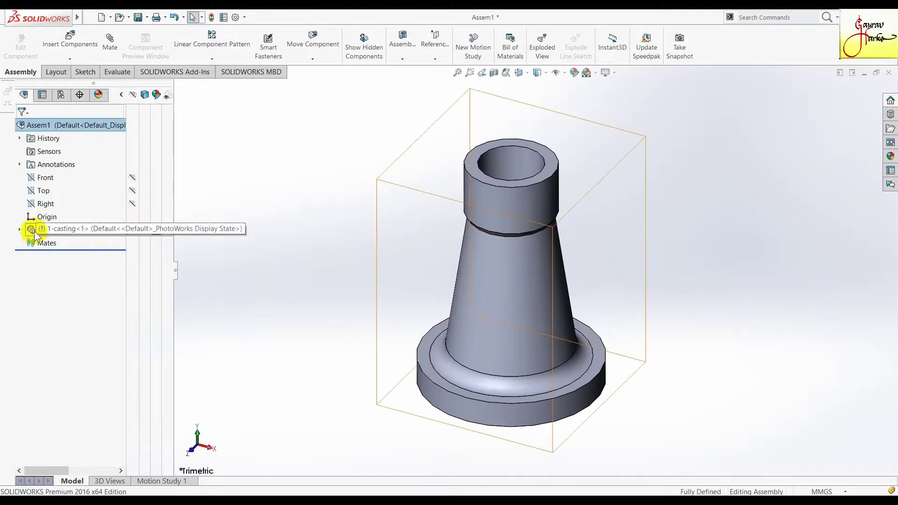
left_click(19, 230)
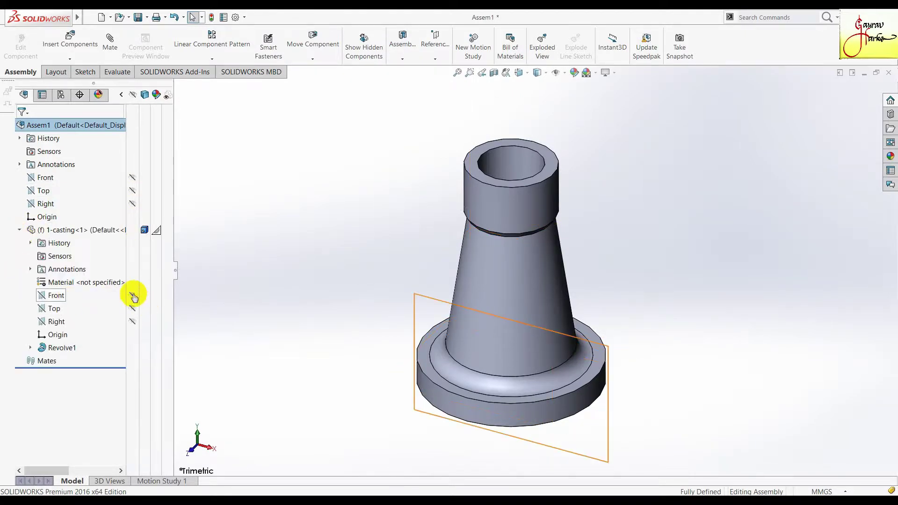
left_click_drag(133, 312, 129, 321)
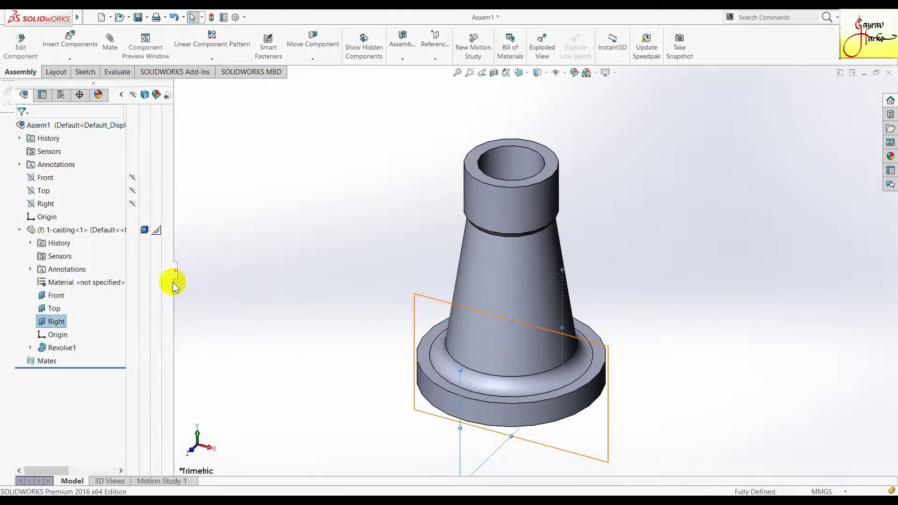
left_click(235, 279)
left_click(129, 296)
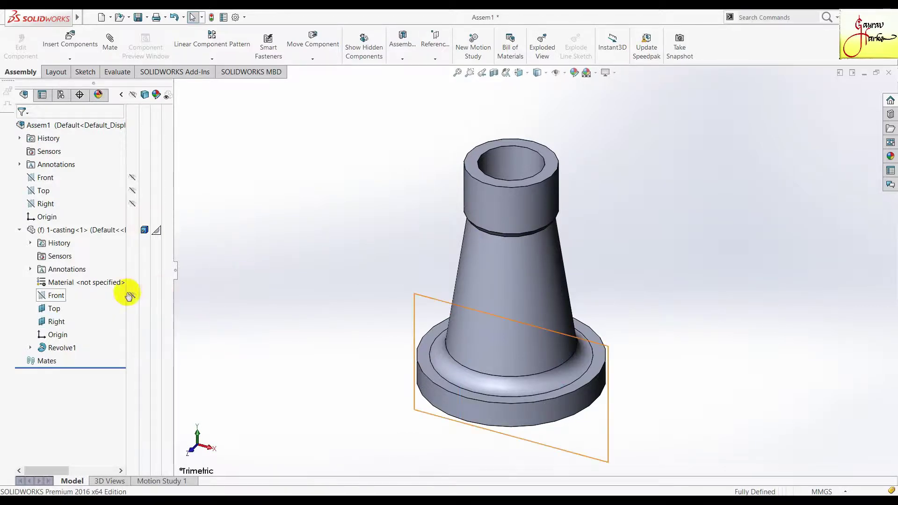
left_click(133, 295)
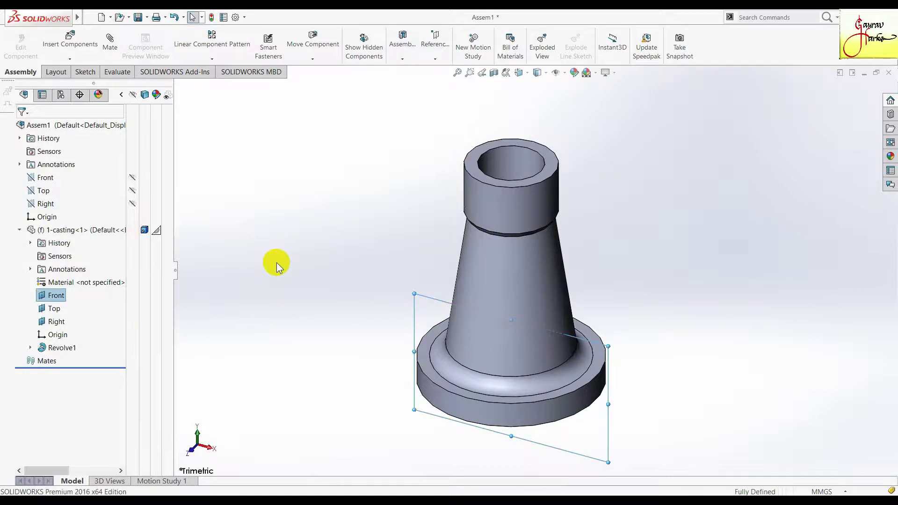
left_click(275, 261)
Step: Turn on plane display in the view and hide the assembly's own planes
left_click(561, 74)
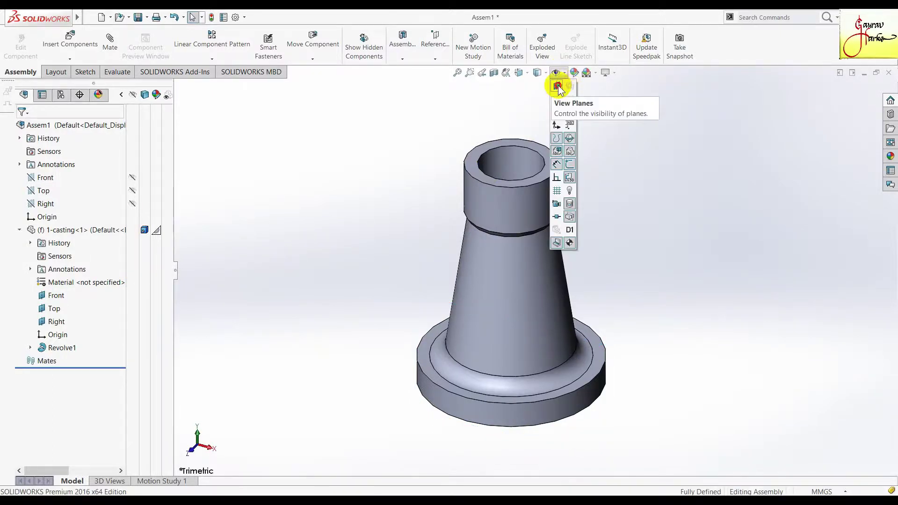
left_click(557, 85)
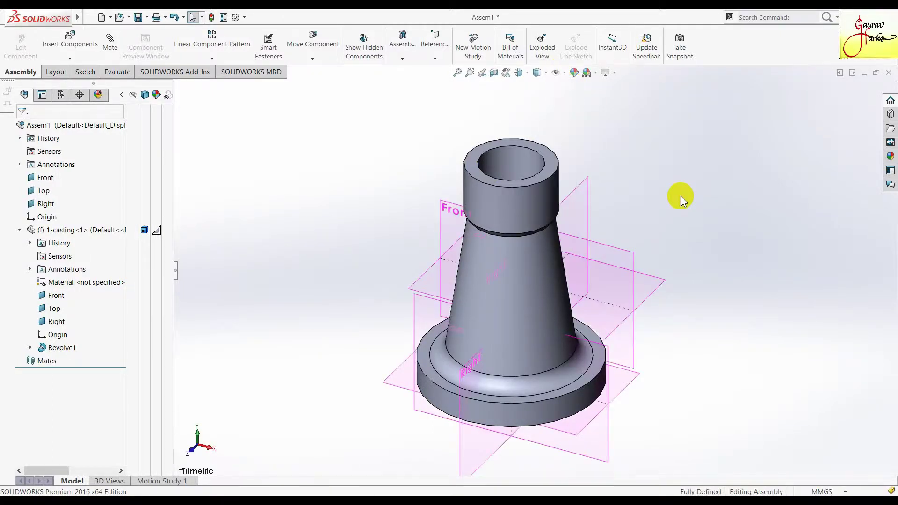
left_click(565, 73)
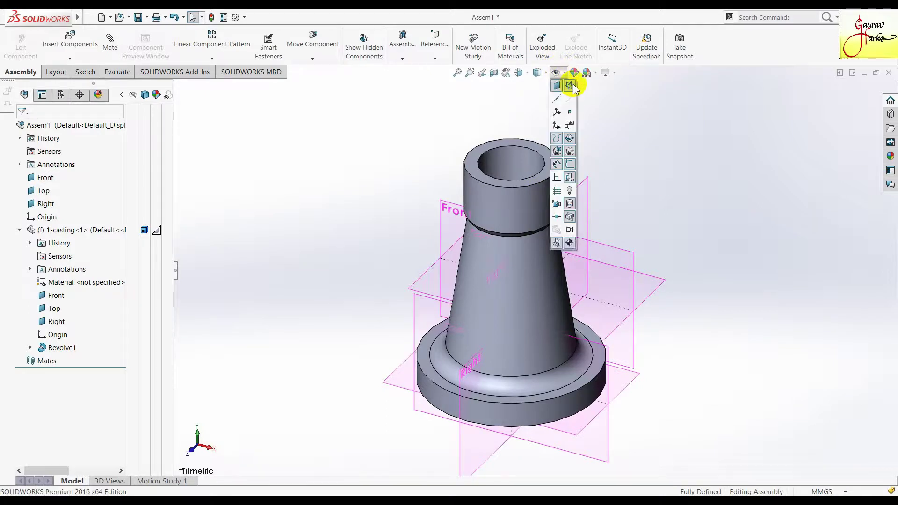
left_click(569, 163)
scroll(510, 281, "down", 2)
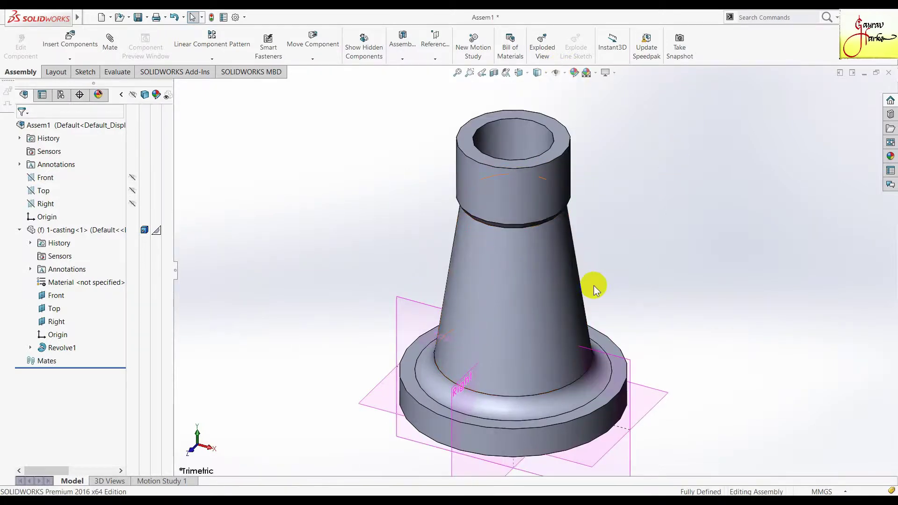
scroll(594, 276, "up", 2)
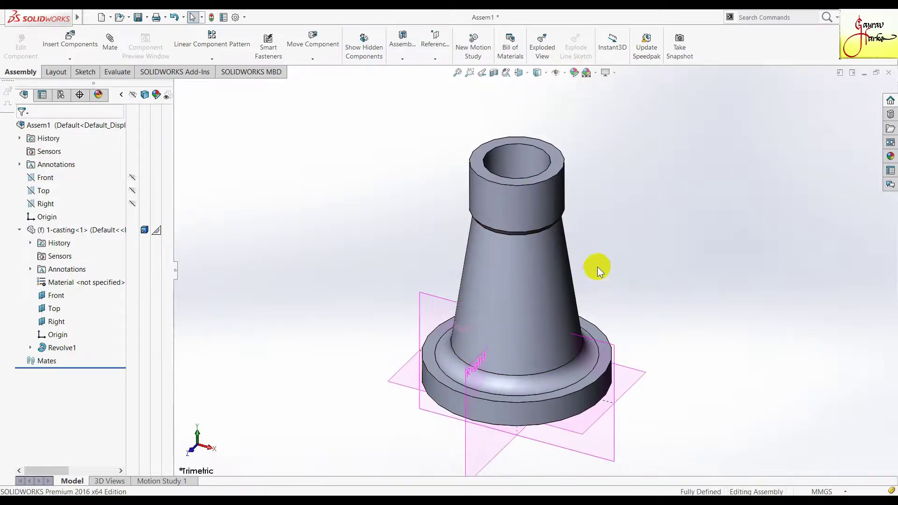
left_click(121, 94)
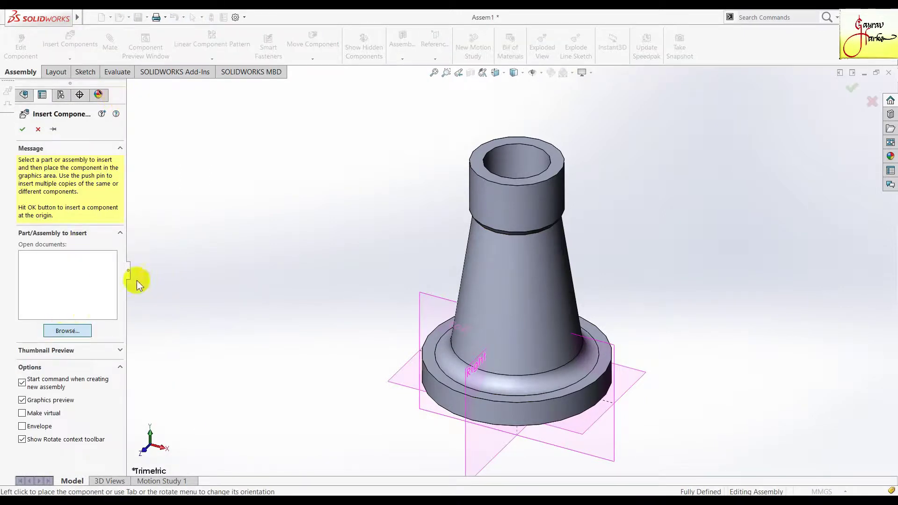
Step: Insert 2-nut as a floating component to the right of the casting
left_click(323, 165)
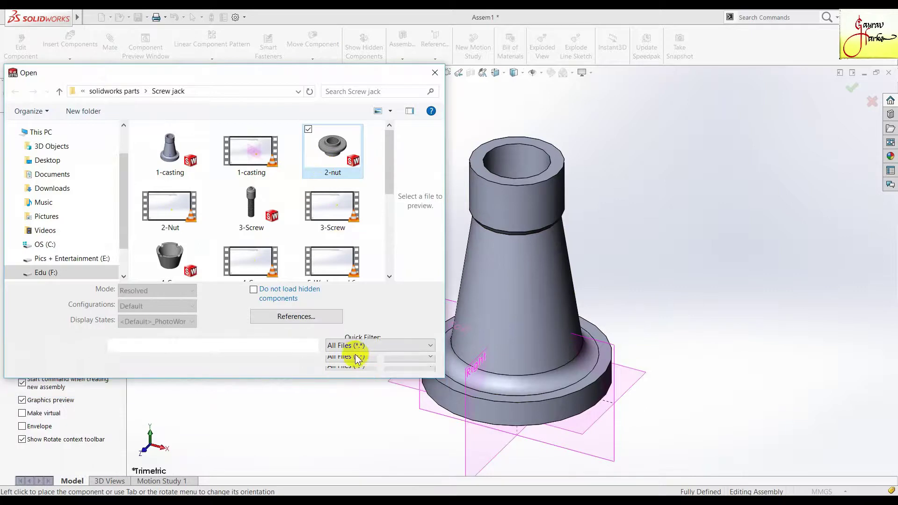
left_click(354, 364)
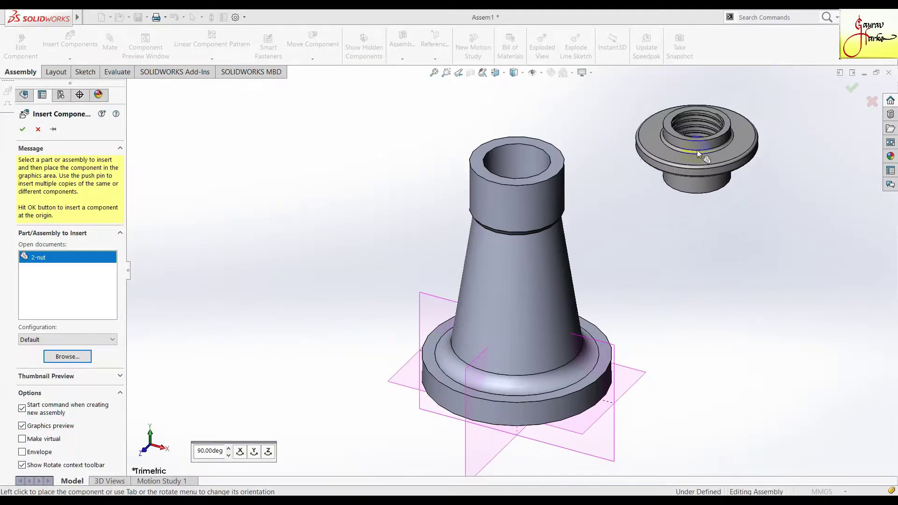
left_click(687, 186)
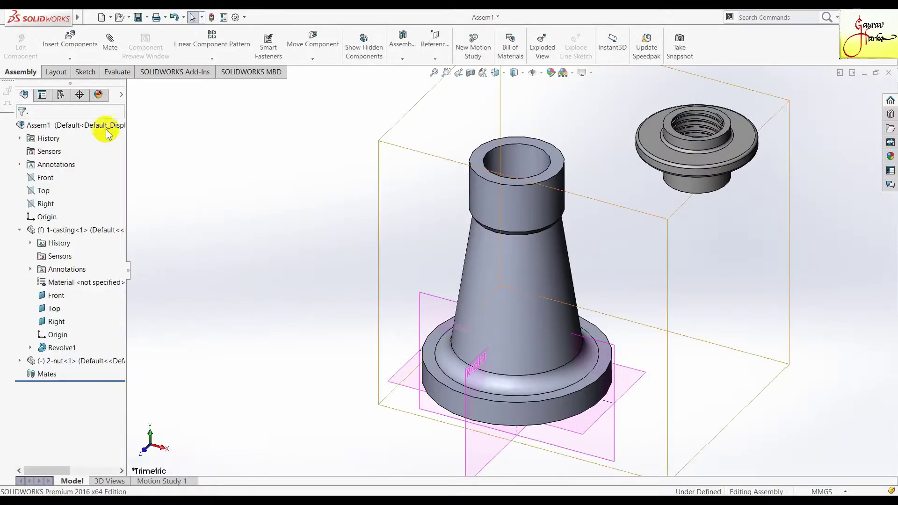
left_click(121, 95)
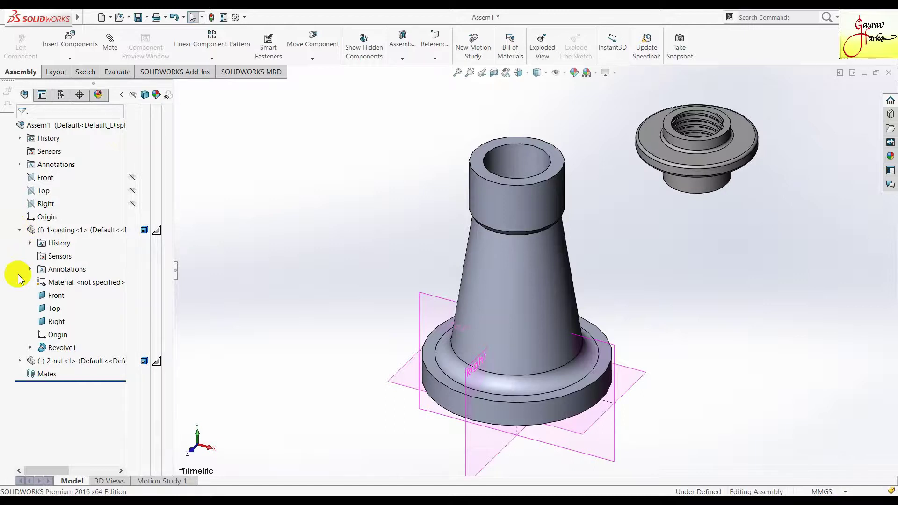
left_click(19, 230)
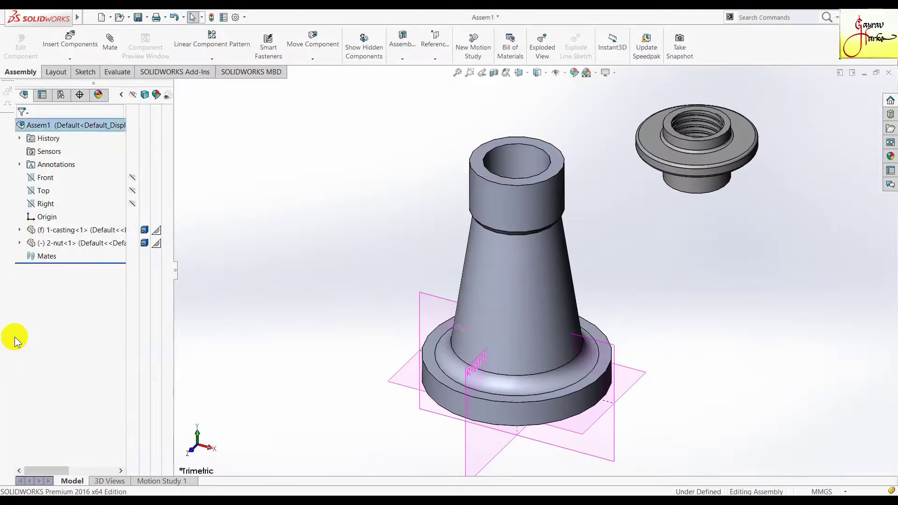
Step: Show the 2-nut's Front, Top and Right reference planes
left_click(20, 242)
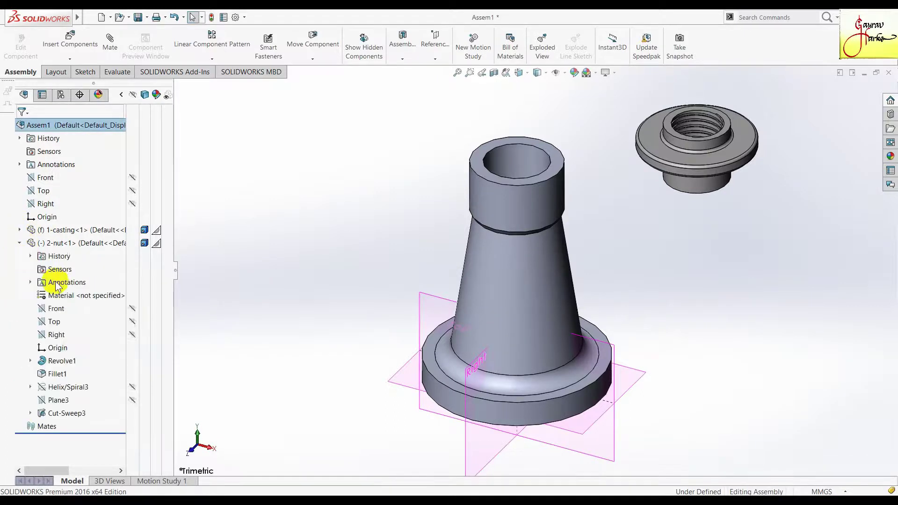
left_click(132, 309)
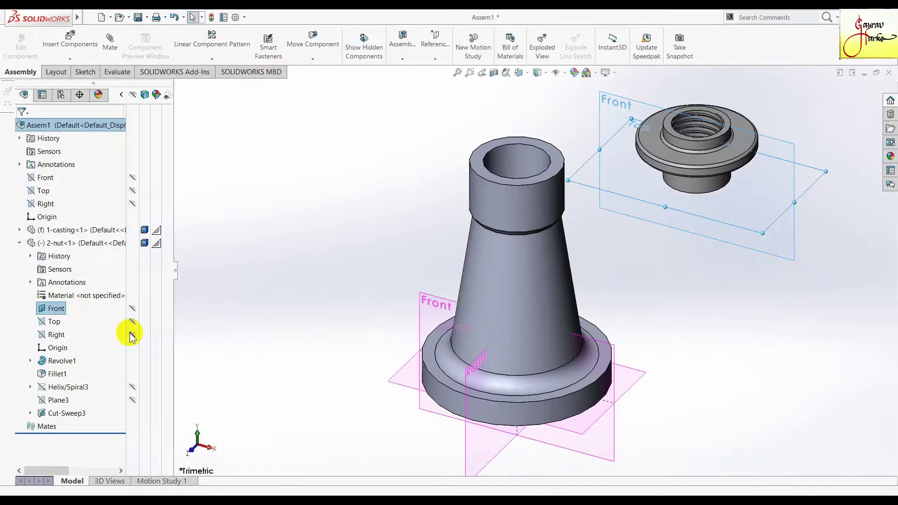
left_click(133, 334)
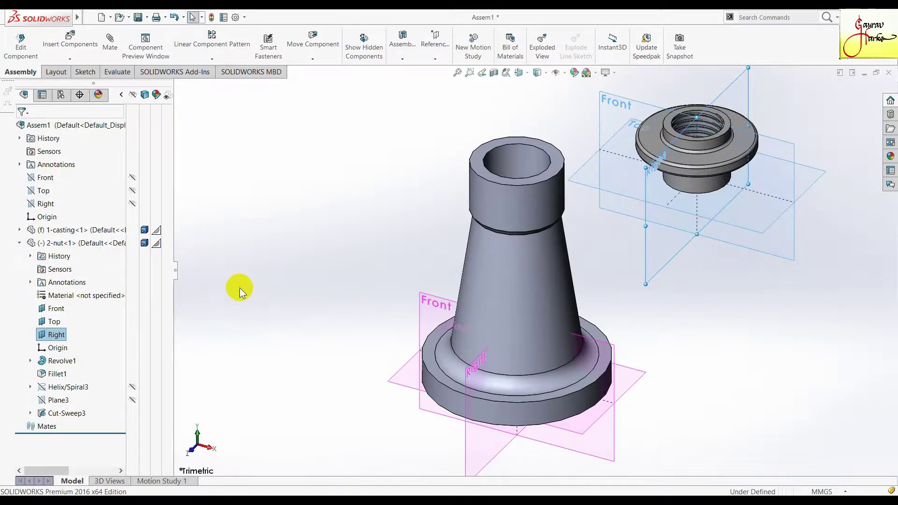
key("Escape")
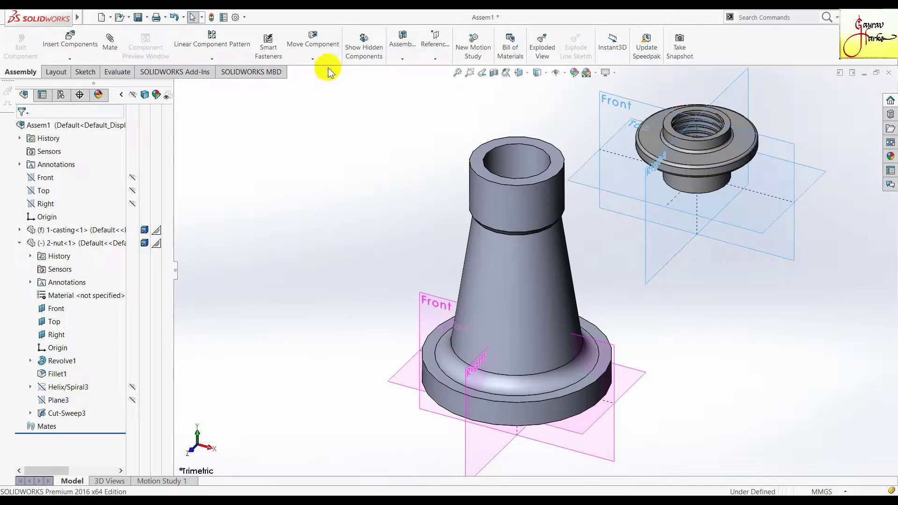
Step: Mate the nut concentric with the casting's bore
left_click(110, 39)
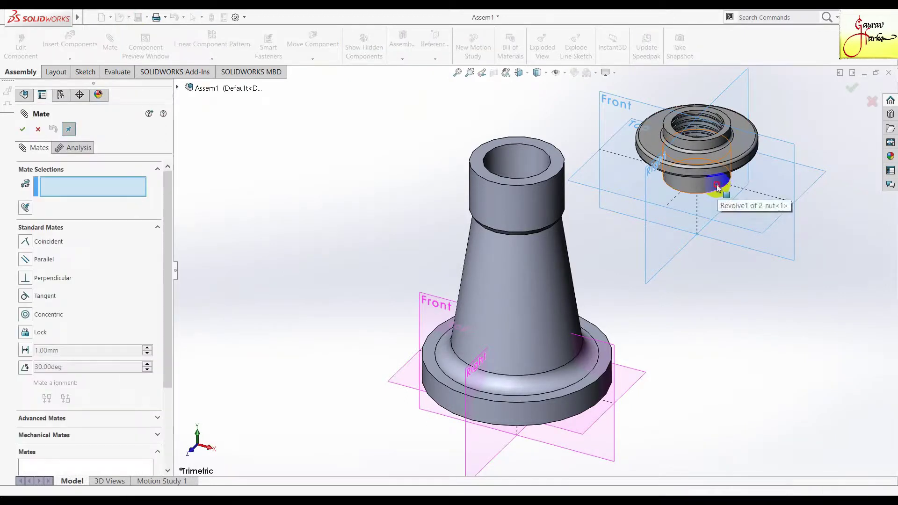
left_click(718, 187)
left_click(520, 157)
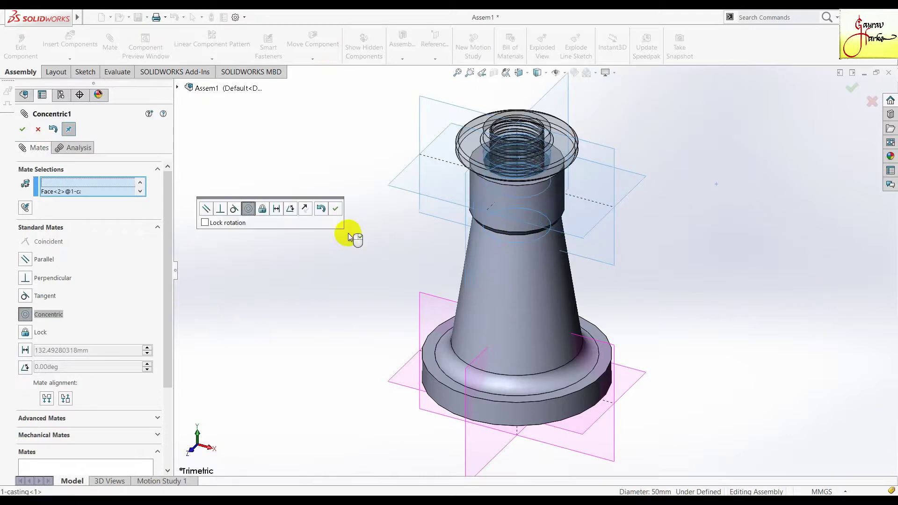
left_click(335, 208)
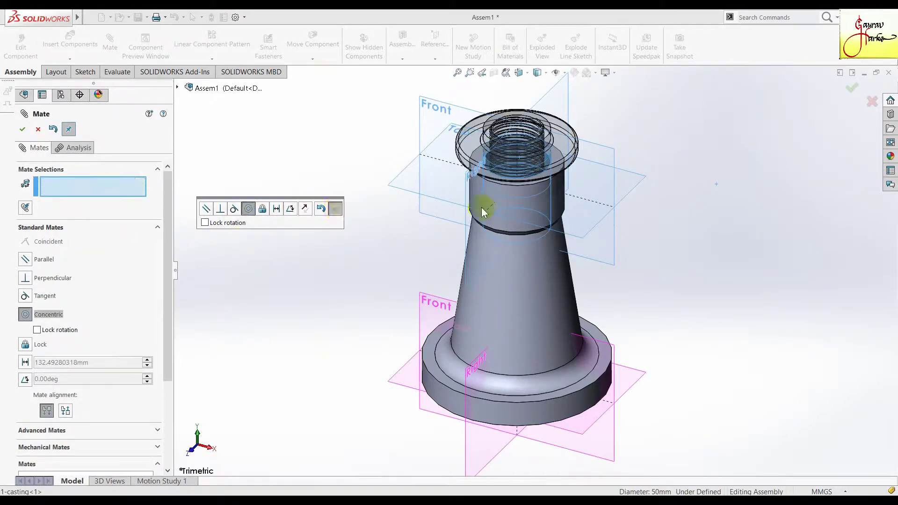
Step: Make the nut's flange underside coincident with the casting's top face
scroll(532, 142, "down", 3)
scroll(439, 113, "down", 2)
scroll(487, 125, "down", 2)
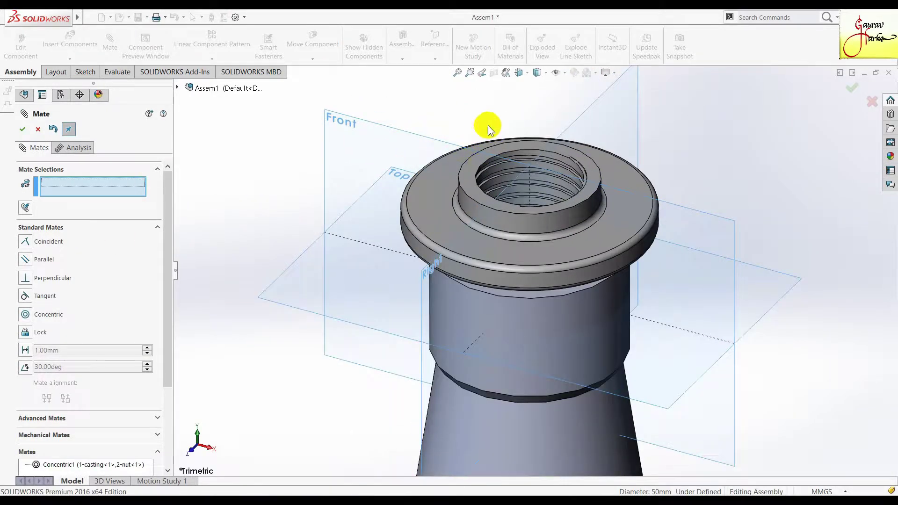
key("ctrl+1")
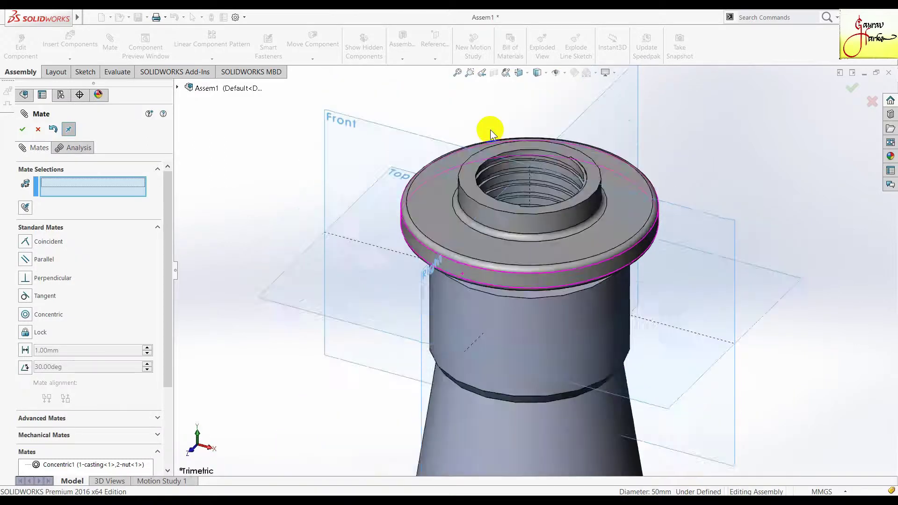
key("ctrl+7")
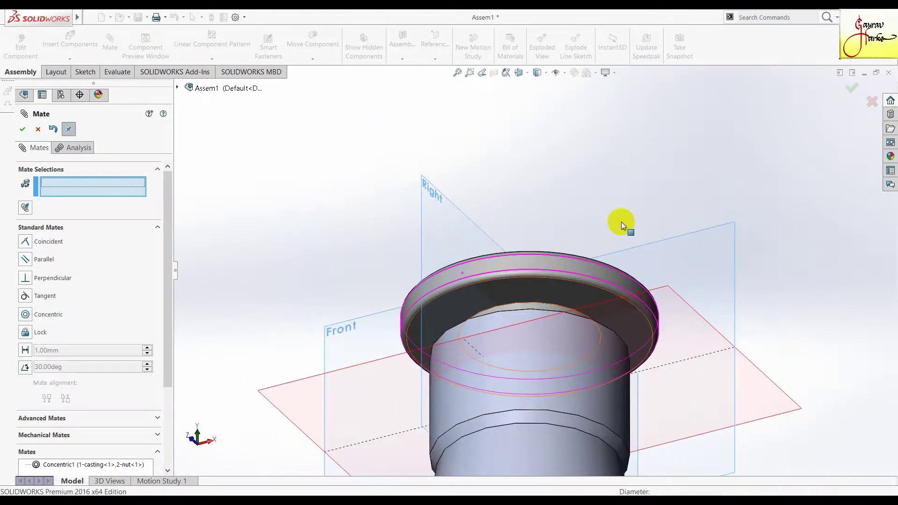
left_click(672, 173)
middle_click_drag(671, 173, 613, 394)
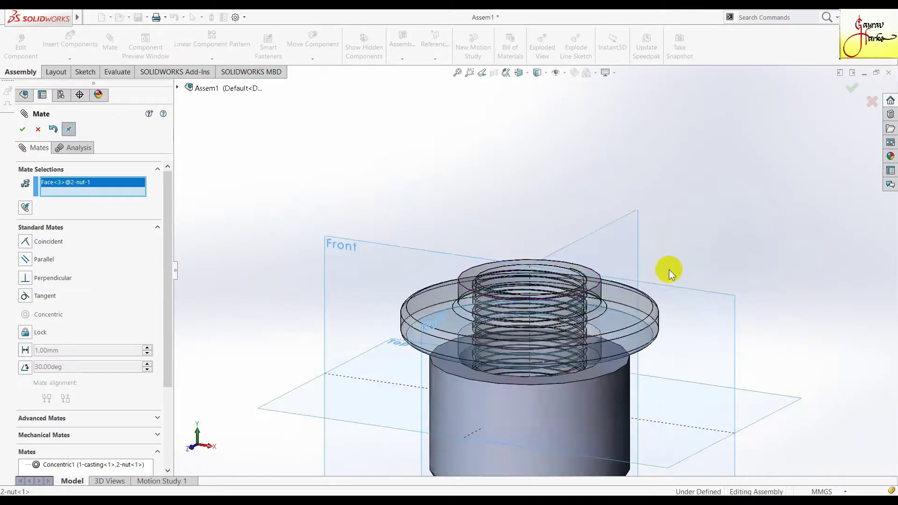
left_click(594, 389)
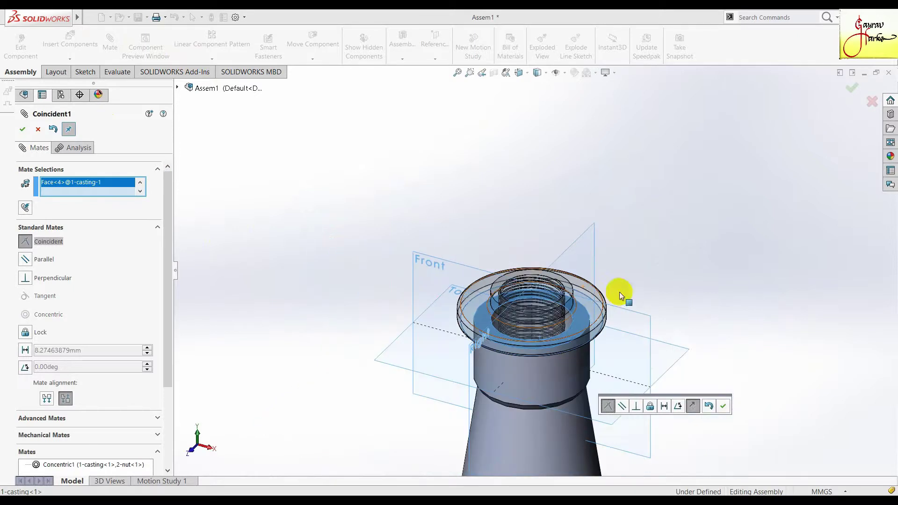
left_click(724, 406)
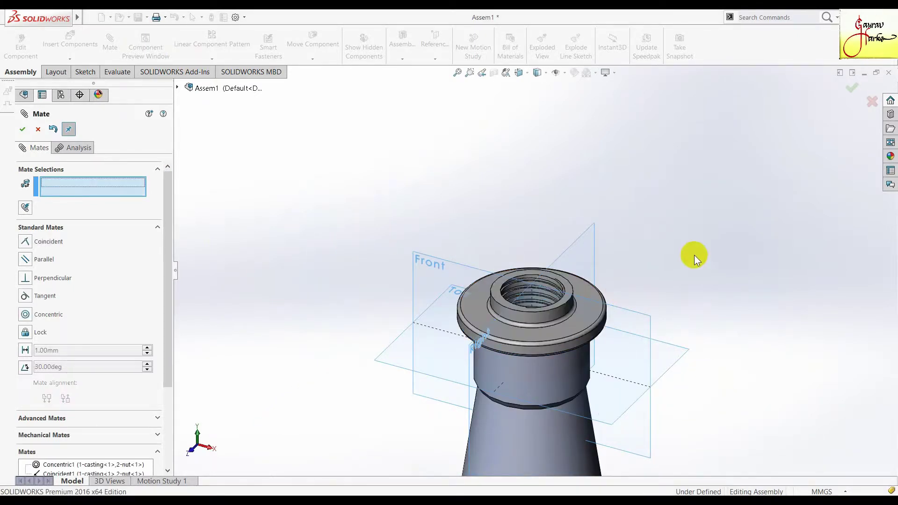
Step: Align the nut's and casting's Front planes with a coincident mate
scroll(694, 255, "up", 4)
scroll(515, 421, "down", 2)
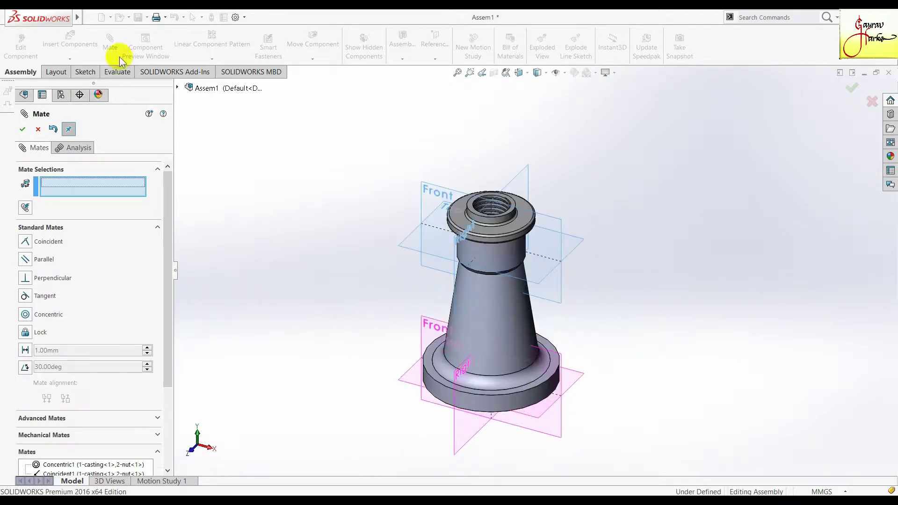
left_click(564, 294)
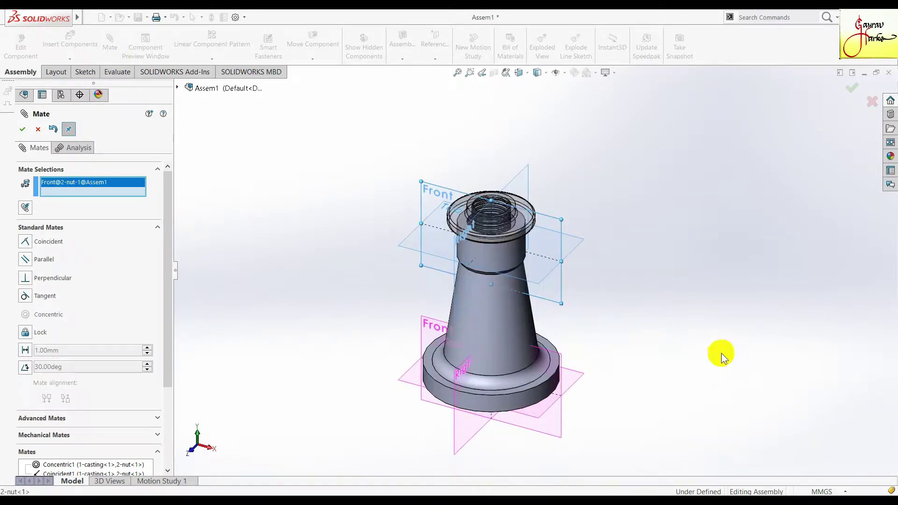
left_click(569, 430)
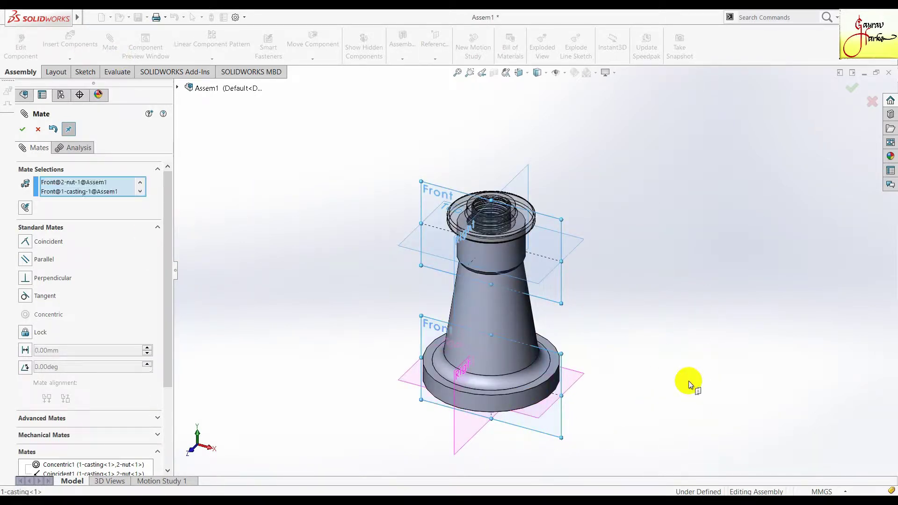
left_click(22, 130)
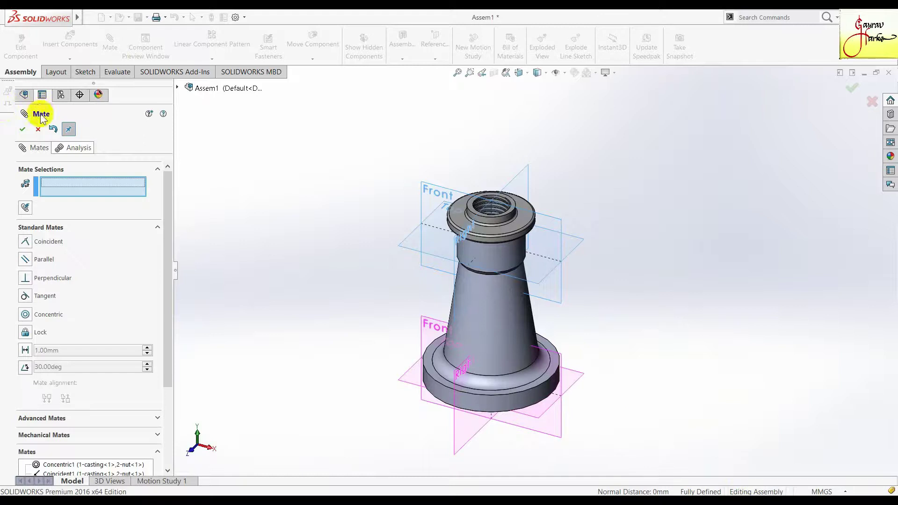
left_click(37, 130)
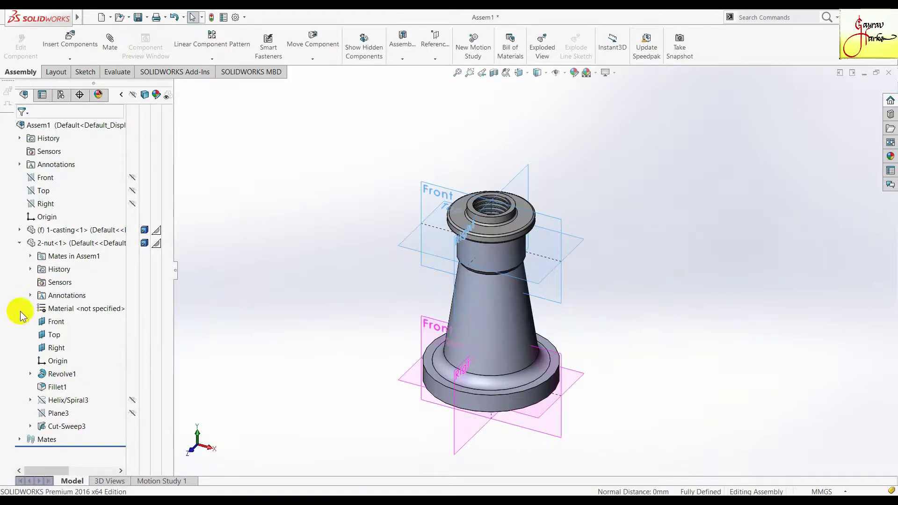
Step: Hide the nut's reference planes and collapse its feature list
left_click(132, 348)
left_click(132, 322)
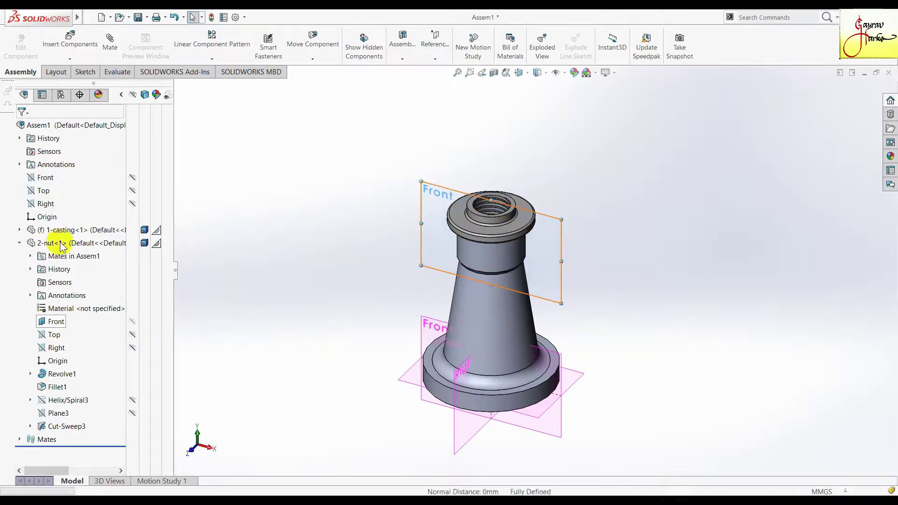
left_click(20, 242)
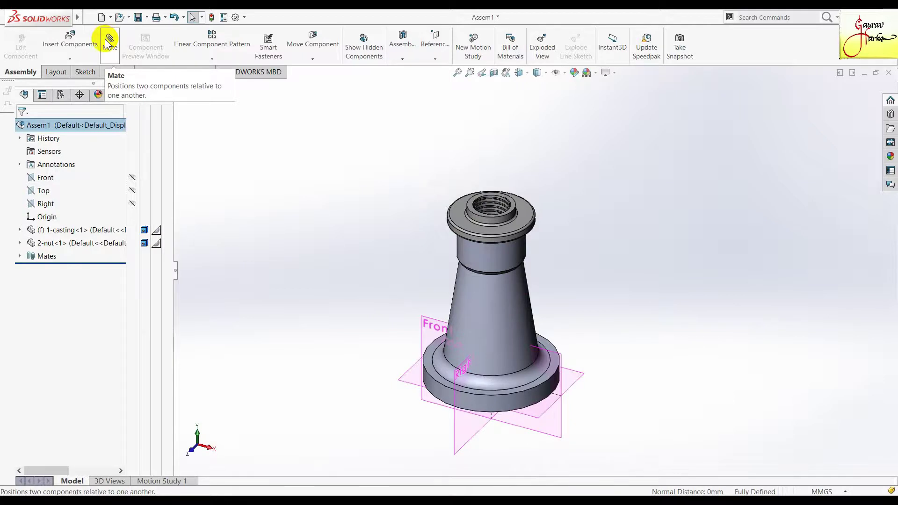
Step: Insert 3-Screw as a floating component to the right of the casting
left_click(70, 37)
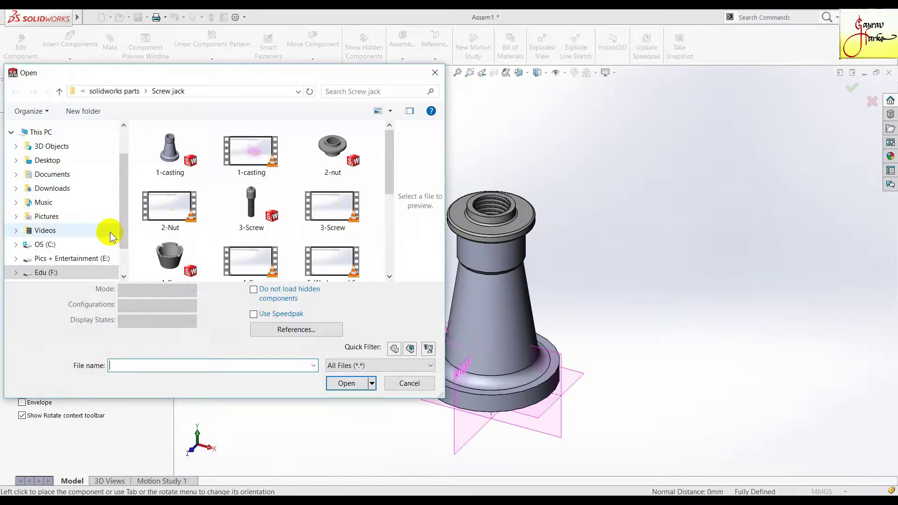
left_click(263, 206)
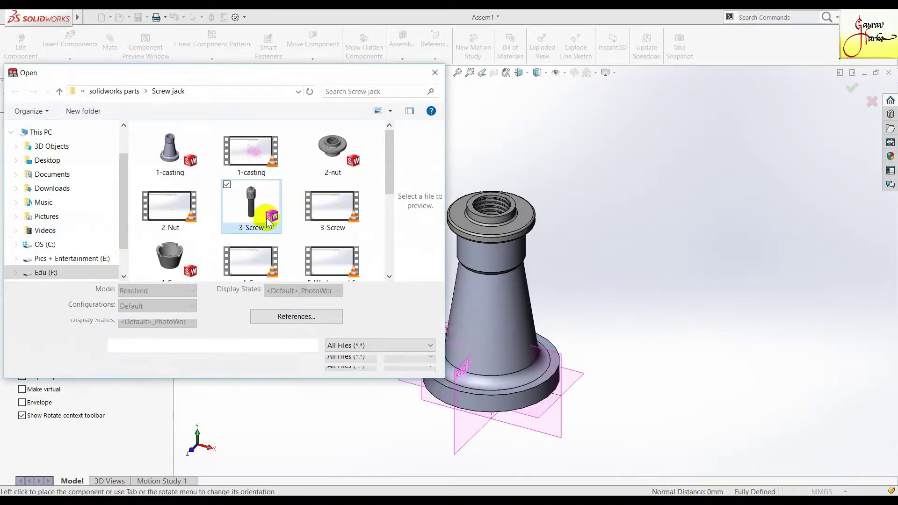
left_click(353, 366)
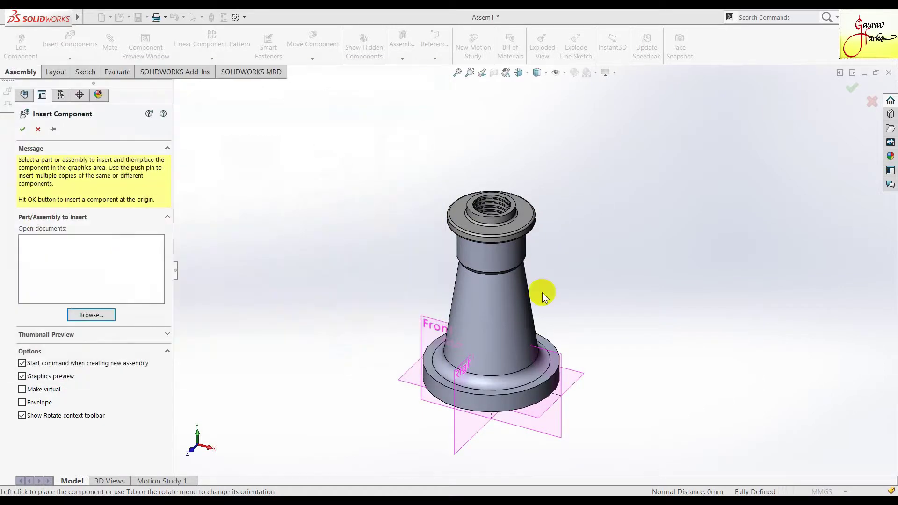
left_click(723, 196)
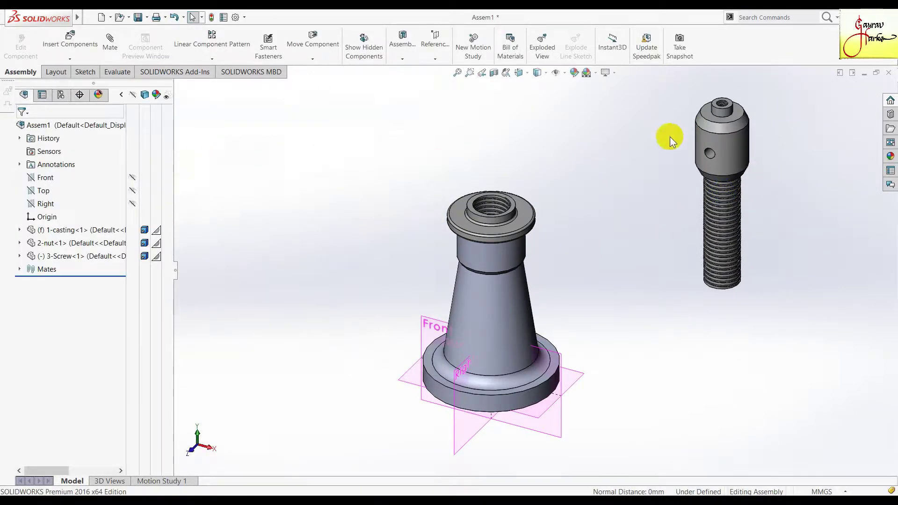
scroll(783, 116, "down", 2)
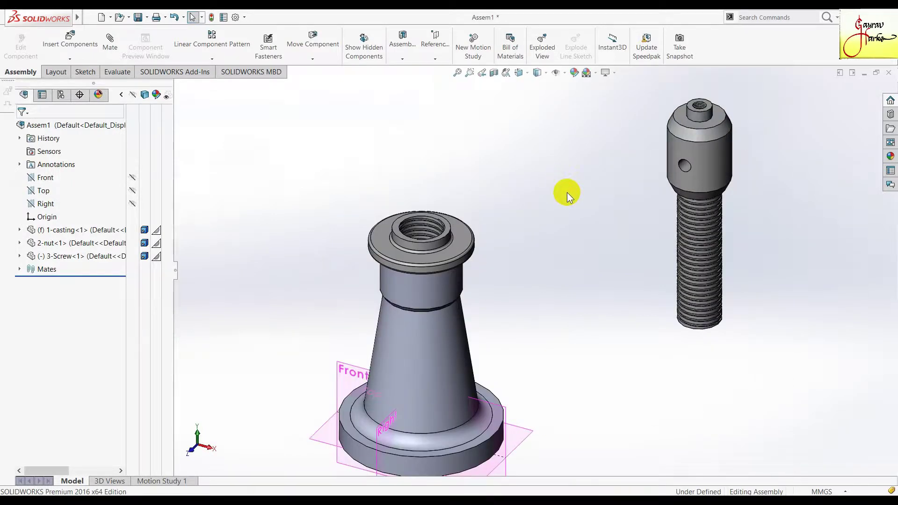
Step: Show the 3-Screw's Front, Top and Right reference planes
left_click(19, 257)
left_click(133, 322)
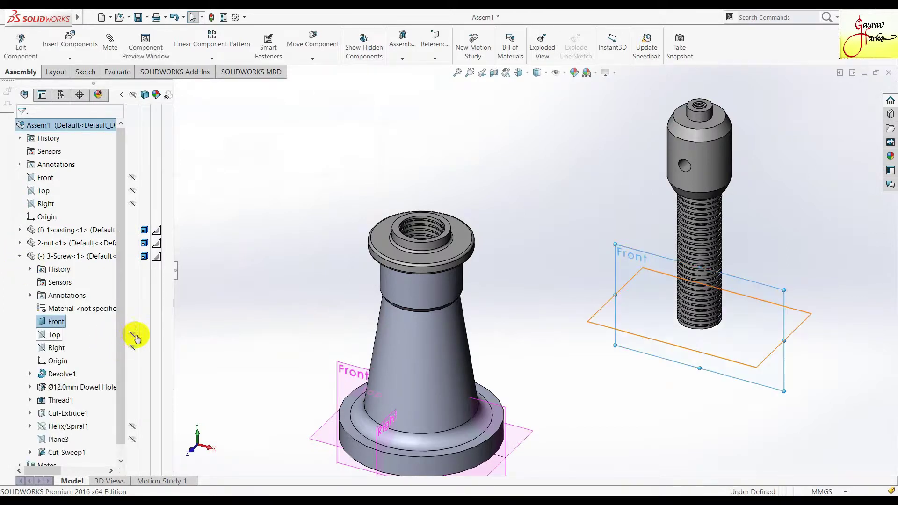
left_click(132, 334)
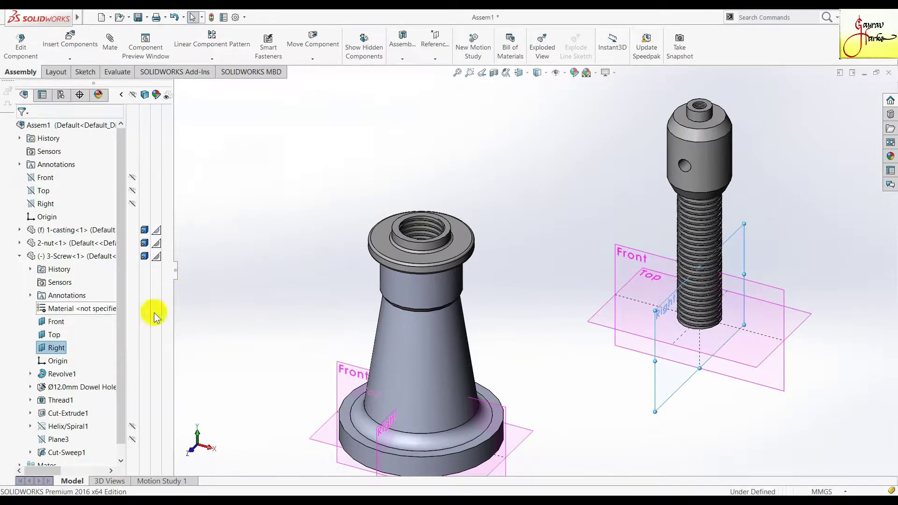
left_click(279, 264)
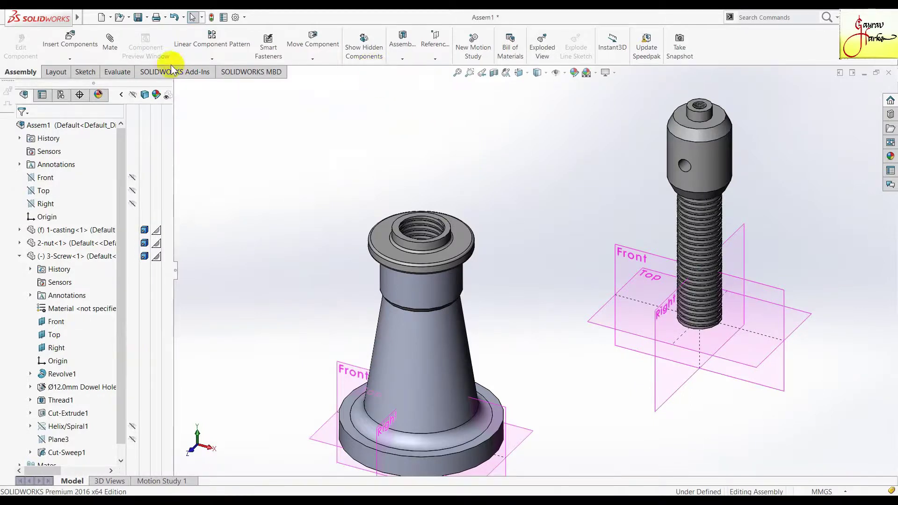
Step: Try a coincident mate between the screw's and casting's Front planes, then discard it
left_click(109, 40)
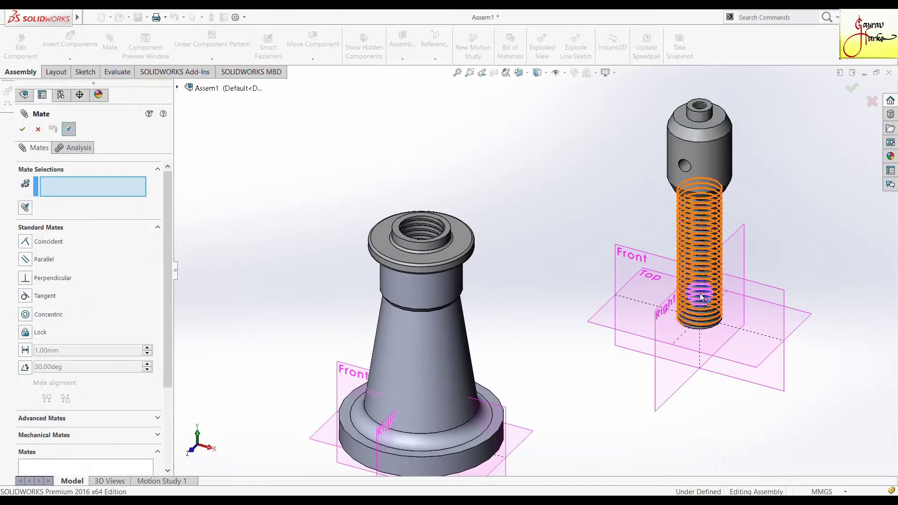
left_click(713, 174)
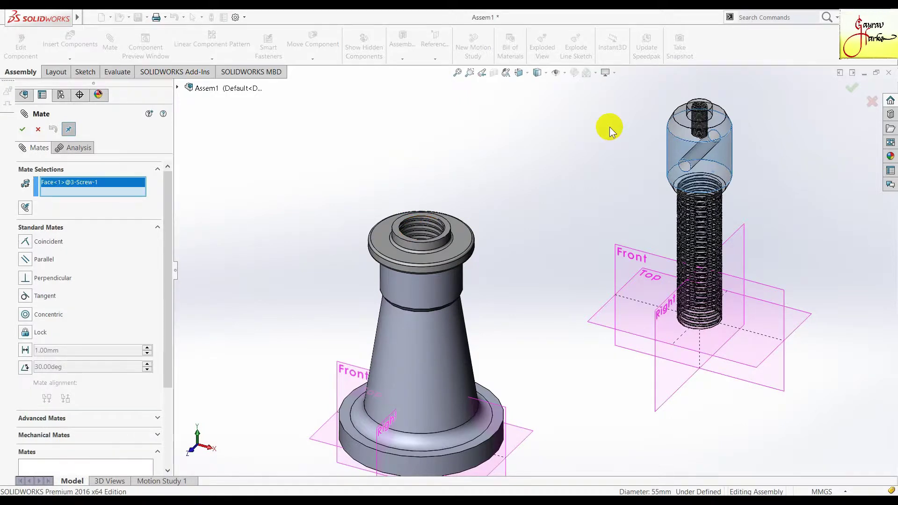
key("Escape")
left_click(641, 249)
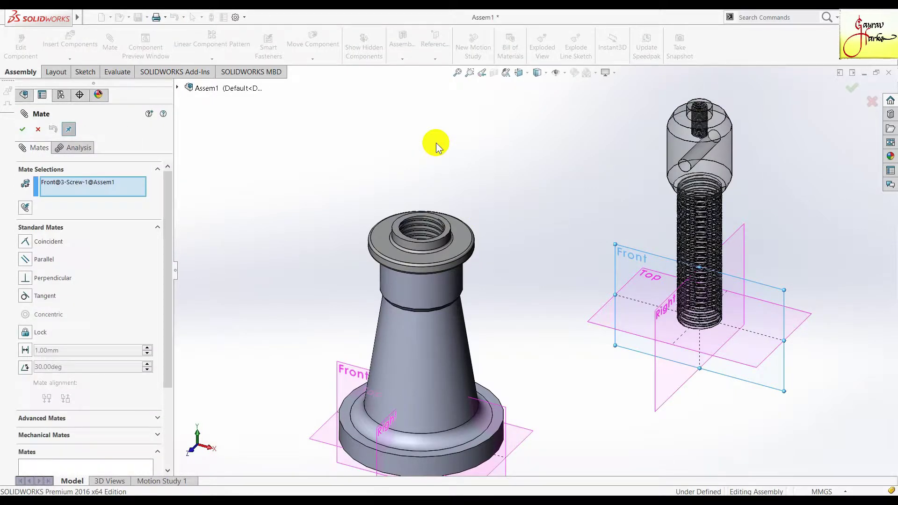
left_click(346, 368)
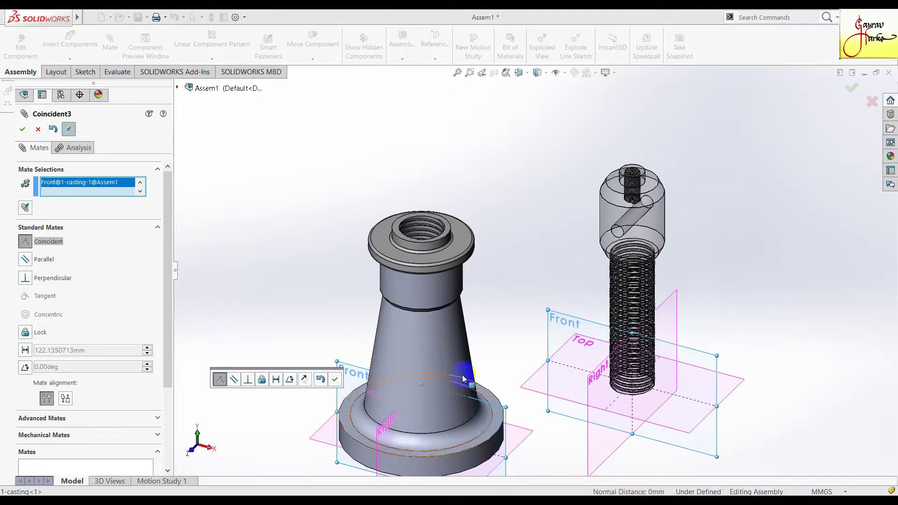
scroll(491, 318, "up", 2)
scroll(519, 341, "up", 2)
left_click(558, 306)
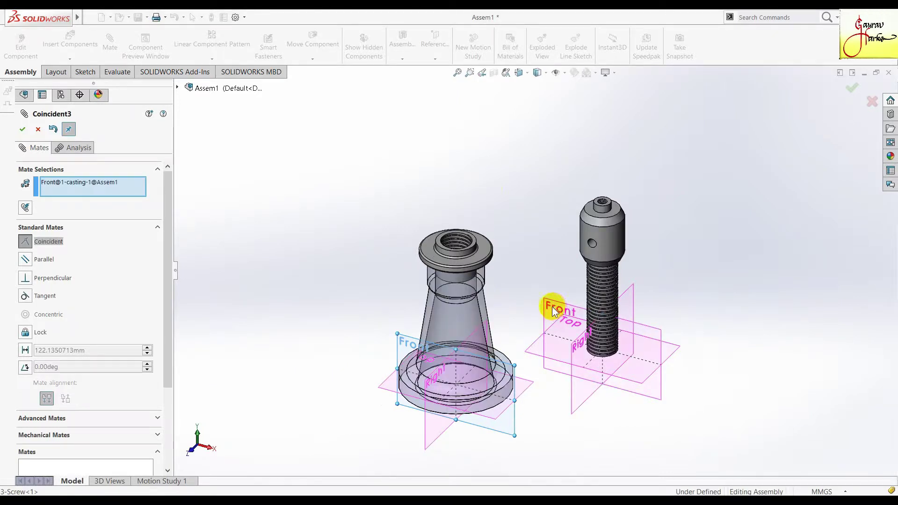
left_click(22, 129)
scroll(353, 194, "down", 2)
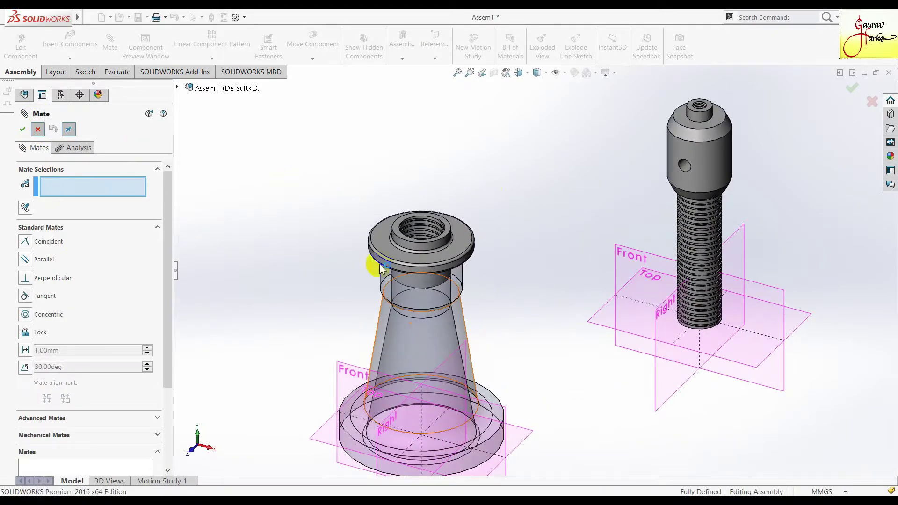
Step: Mate the casting's and the screw's Front planes coincident
key("Escape")
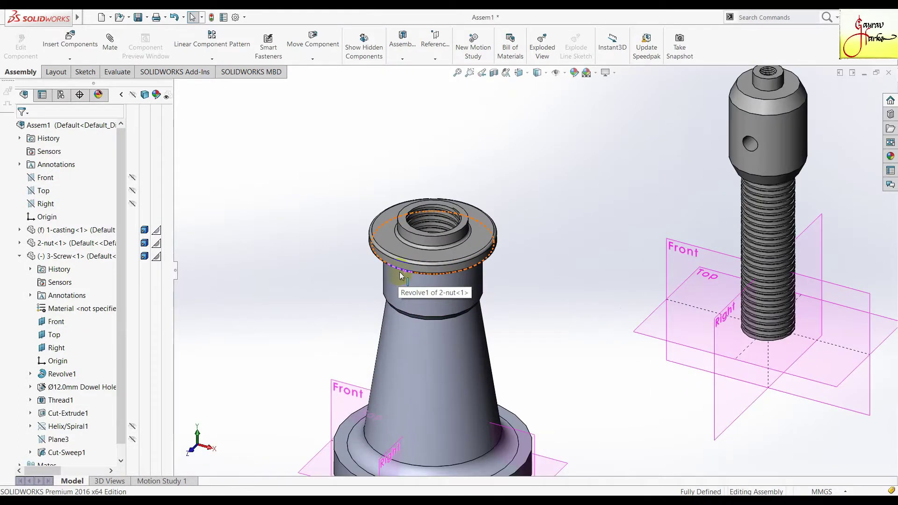
scroll(451, 286, "up", 3)
scroll(541, 345, "down", 3)
left_click(109, 41)
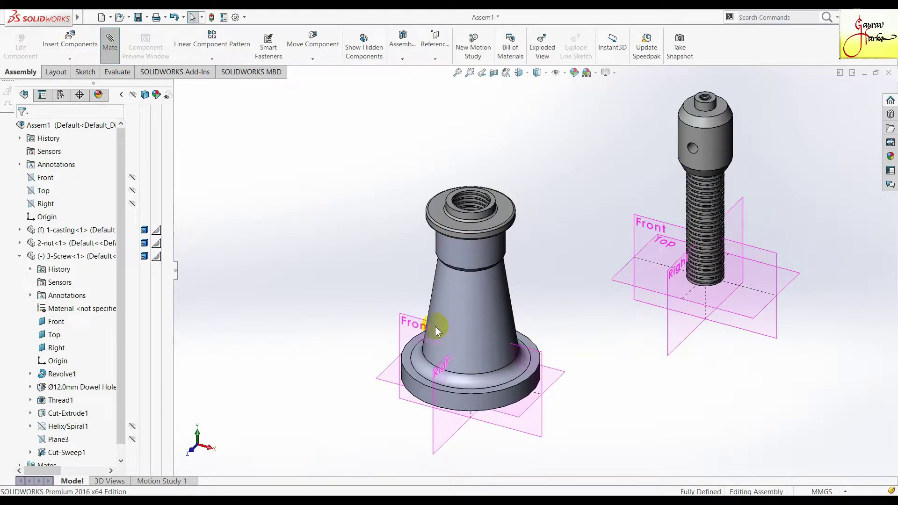
left_click(406, 322)
left_click(640, 221)
left_click(601, 280)
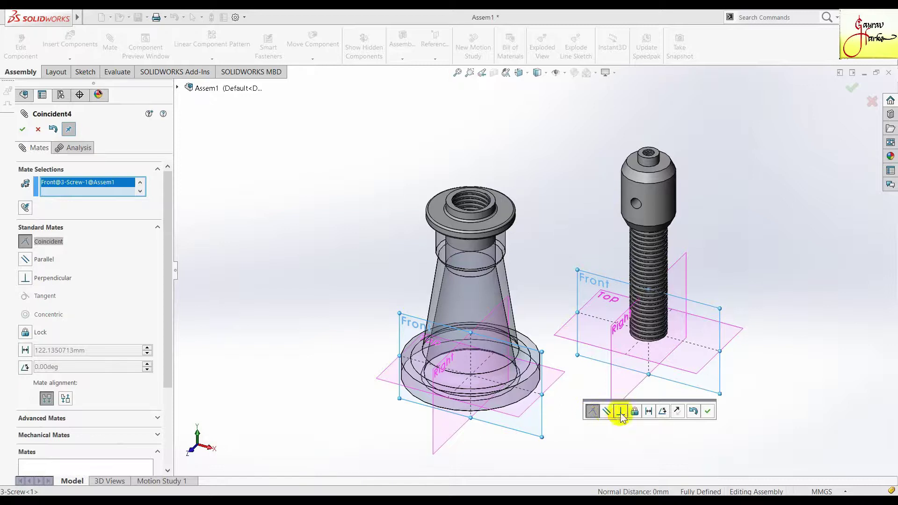
left_click(707, 410)
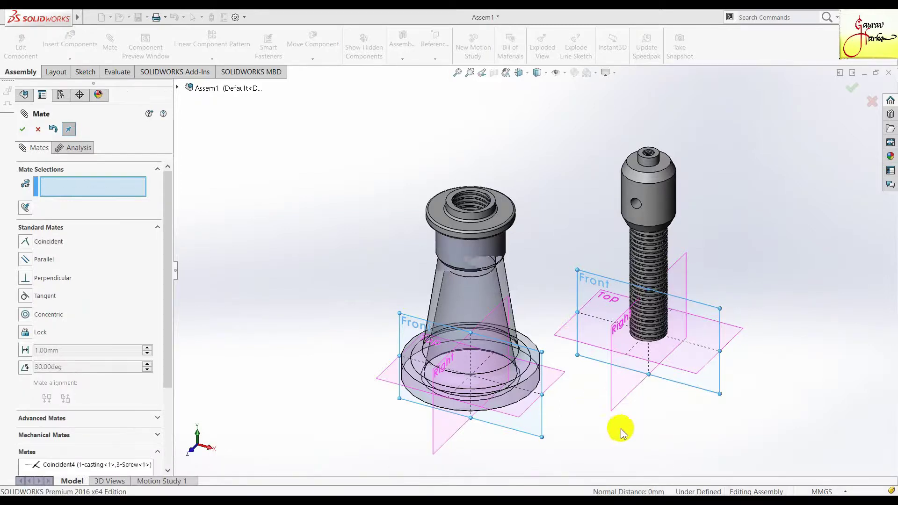
Step: Make the screw's Right plane coincident with the casting's Right plane
left_click(616, 383)
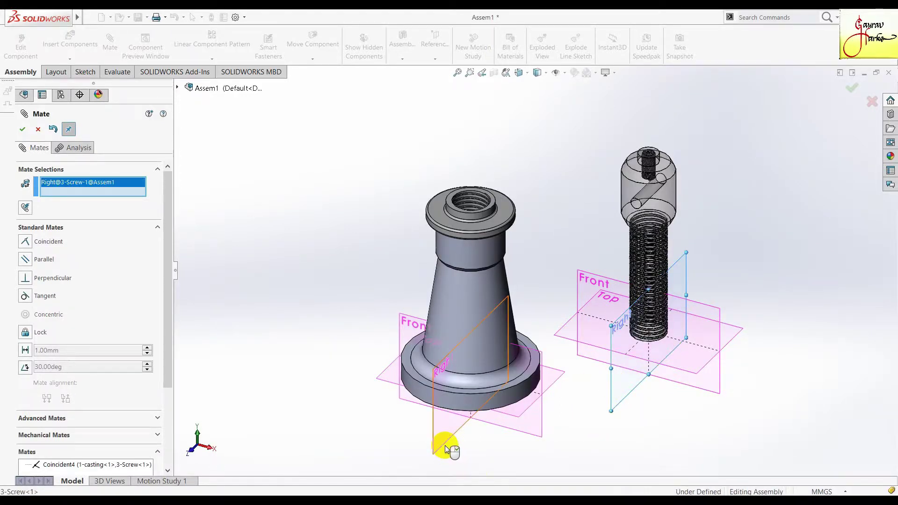
left_click(462, 447)
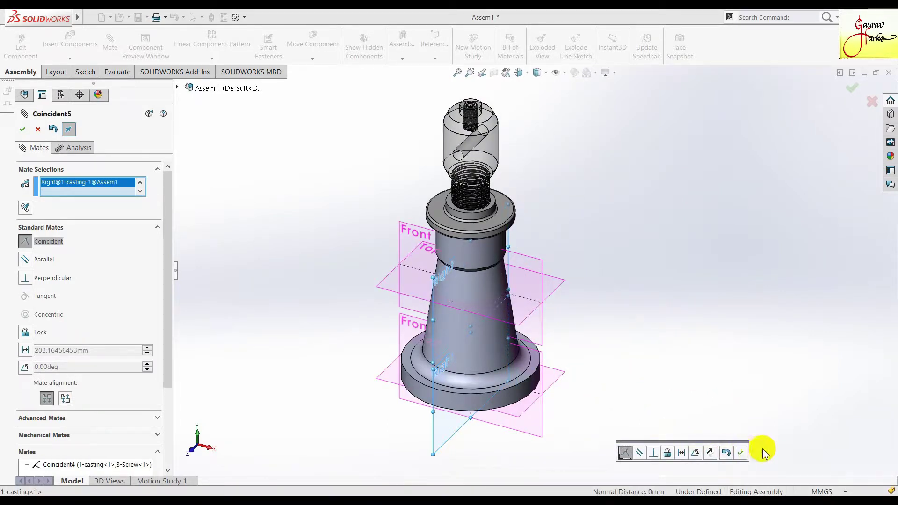
left_click(744, 452)
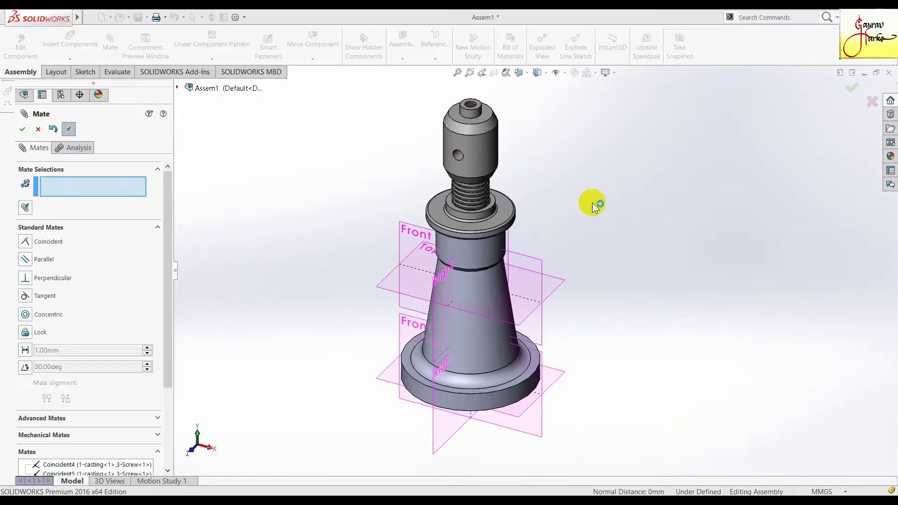
scroll(480, 201, "down", 5)
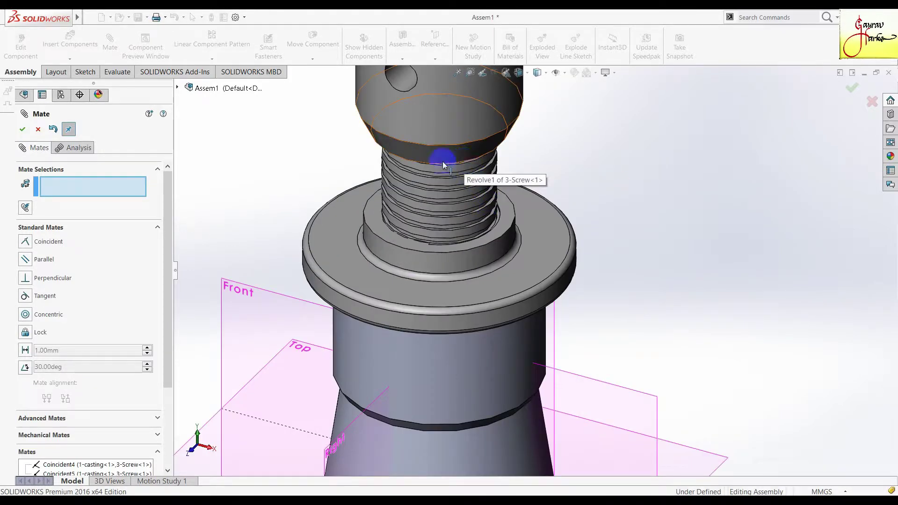
Step: Try a mate between the screw head underside and the nut's top face, then abandon it
left_click(516, 220)
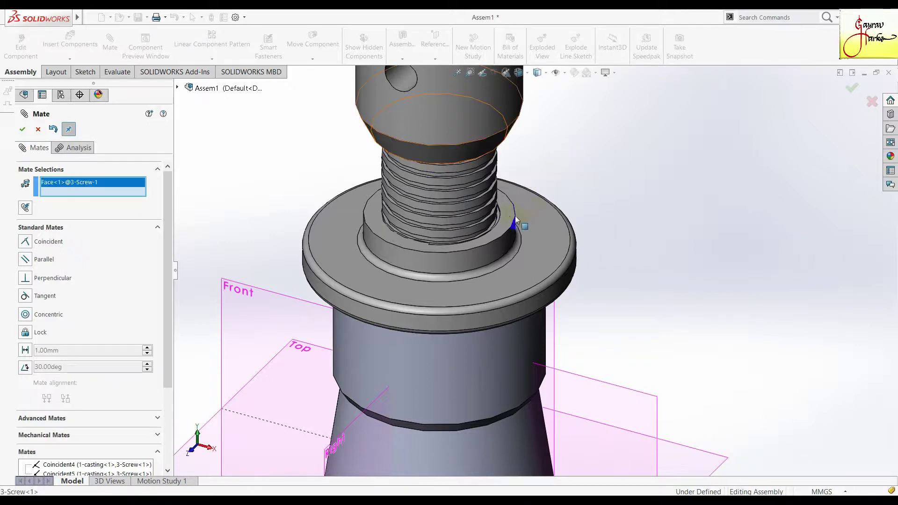
left_click(505, 225)
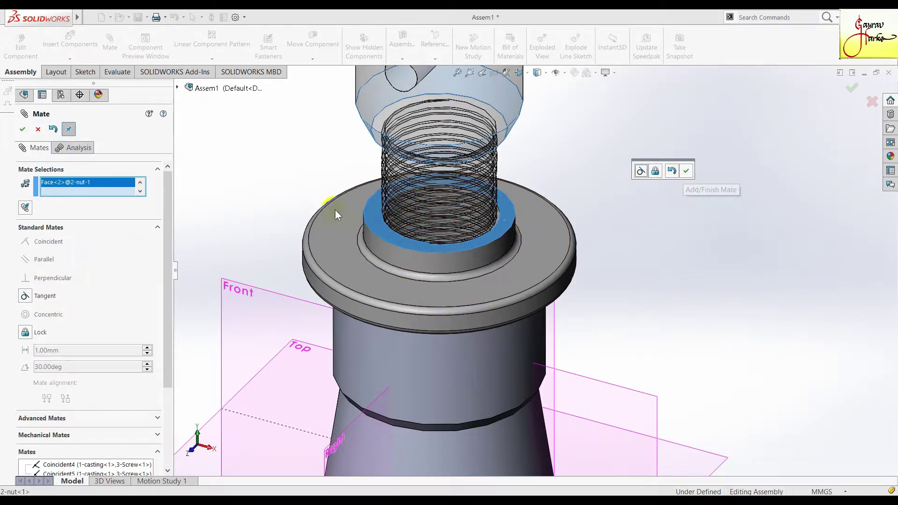
key("Escape")
right_click(99, 190)
key("Escape")
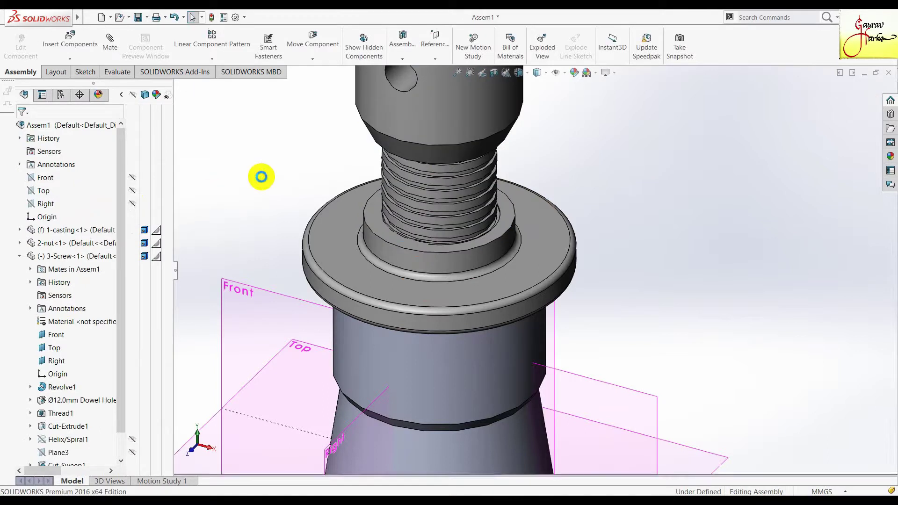
scroll(106, 244, "down", 2)
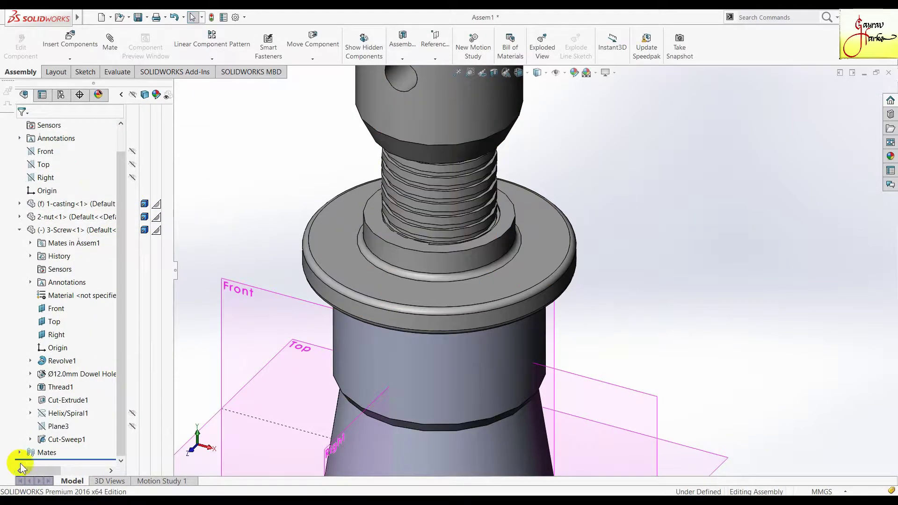
Step: Start a new mate on a nut face, turning to a low side view to reach the screw
left_click(110, 40)
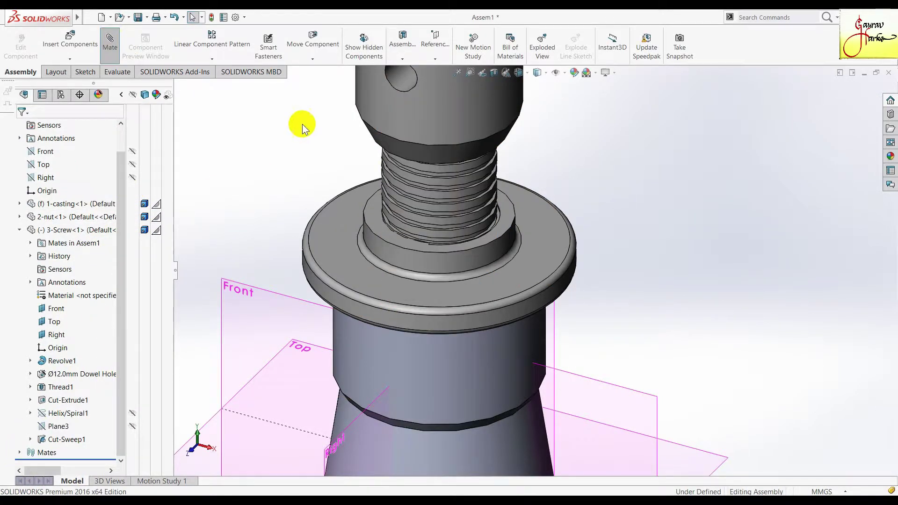
left_click(495, 231)
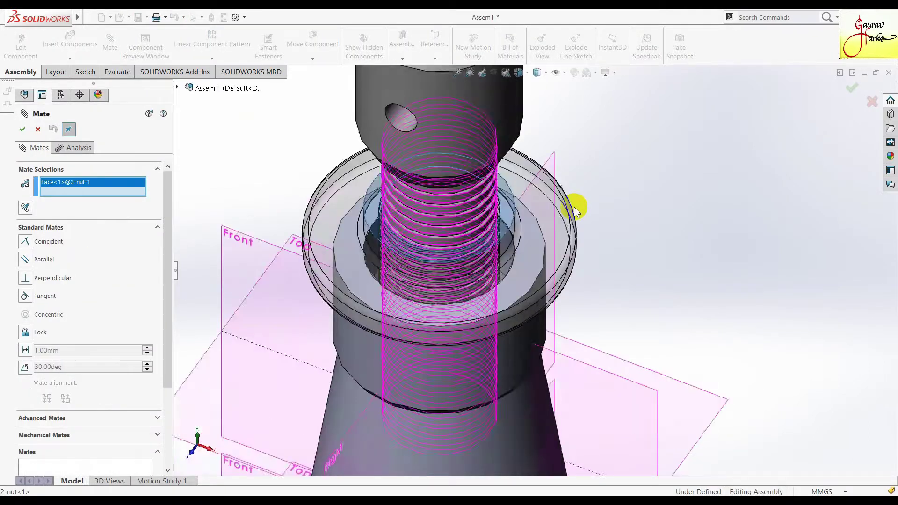
middle_click_drag(574, 206, 546, 178)
key("Up")
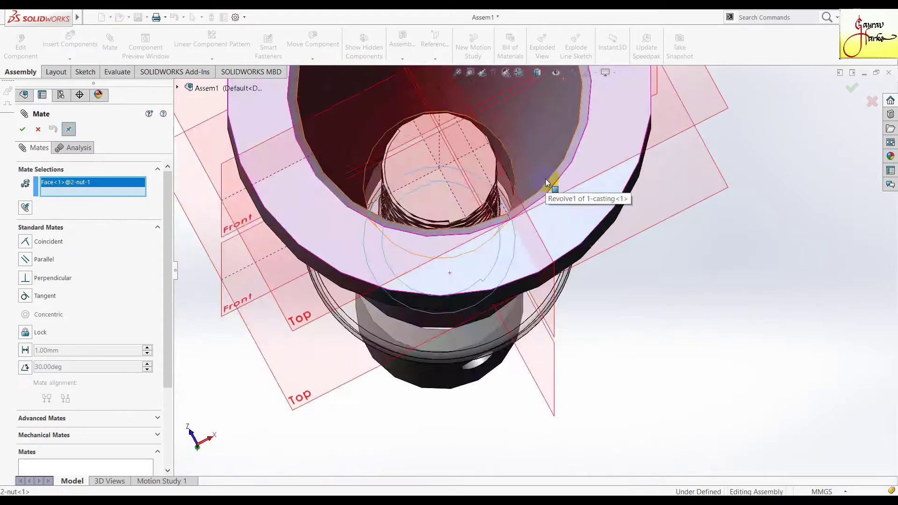
key("Up")
key("Up")
key("Up")
key("Up")
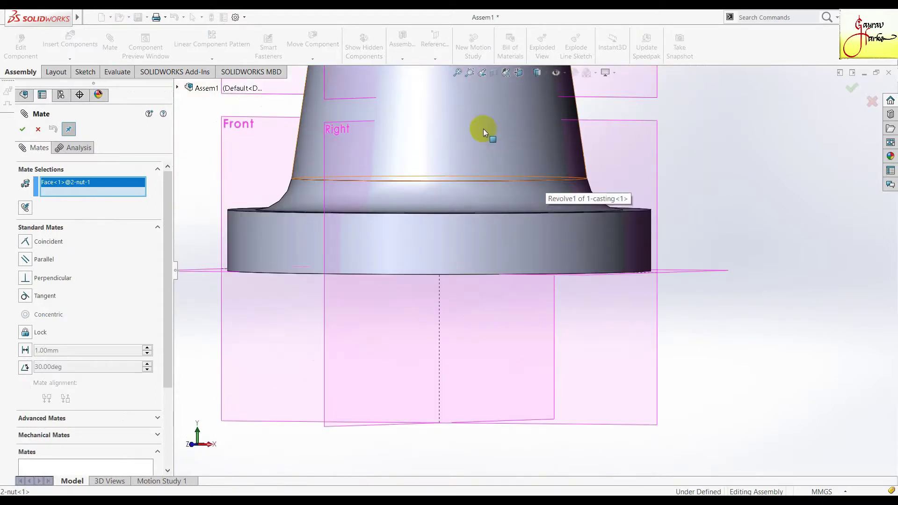
scroll(484, 129, "up", 2)
scroll(482, 117, "up", 2)
scroll(504, 122, "up", 2)
scroll(579, 309, "down", 3)
scroll(582, 344, "down", 3)
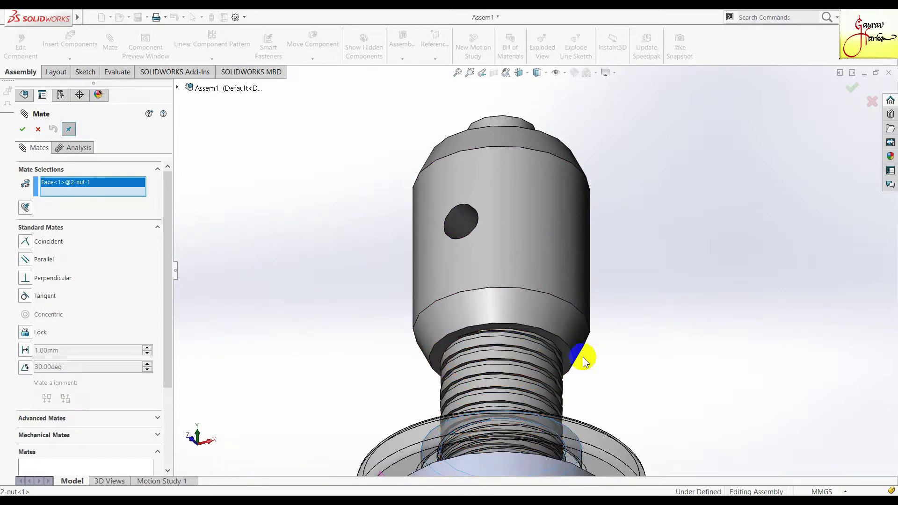
Step: Make the nut face coincident with the screw face and close the Mate PropertyManager
left_click(571, 355)
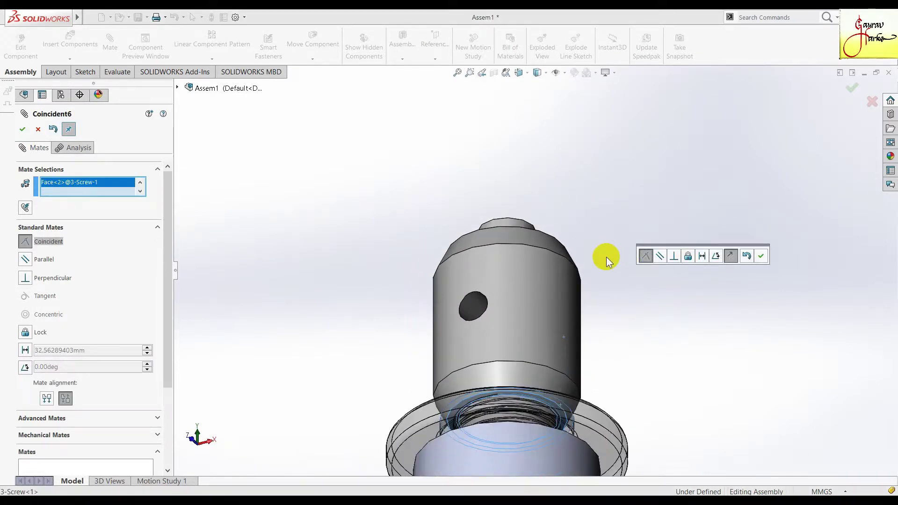
key("ctrl+7")
scroll(590, 217, "down", 5)
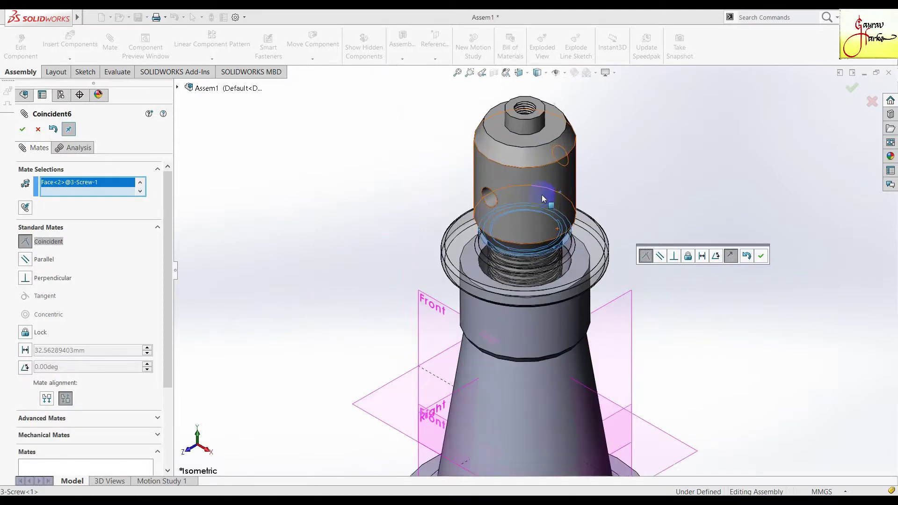
left_click(761, 255)
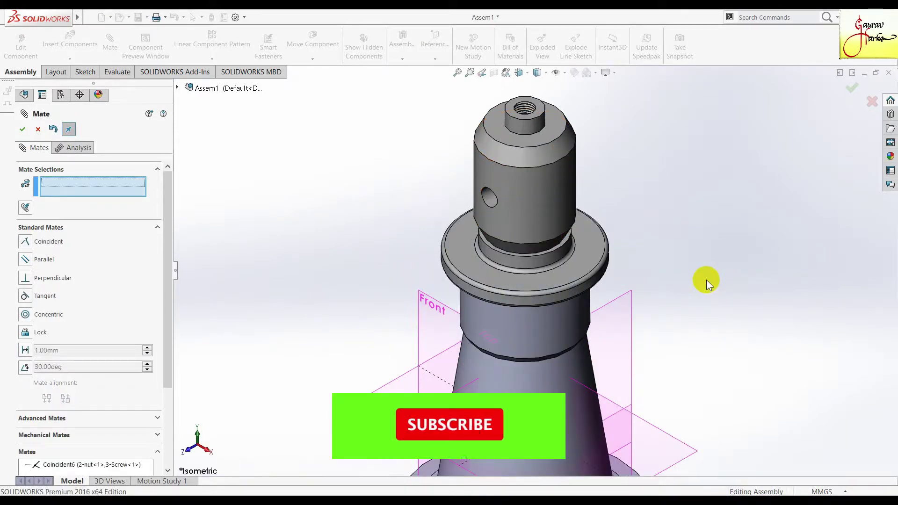
scroll(706, 280, "up", 1)
scroll(707, 279, "up", 3)
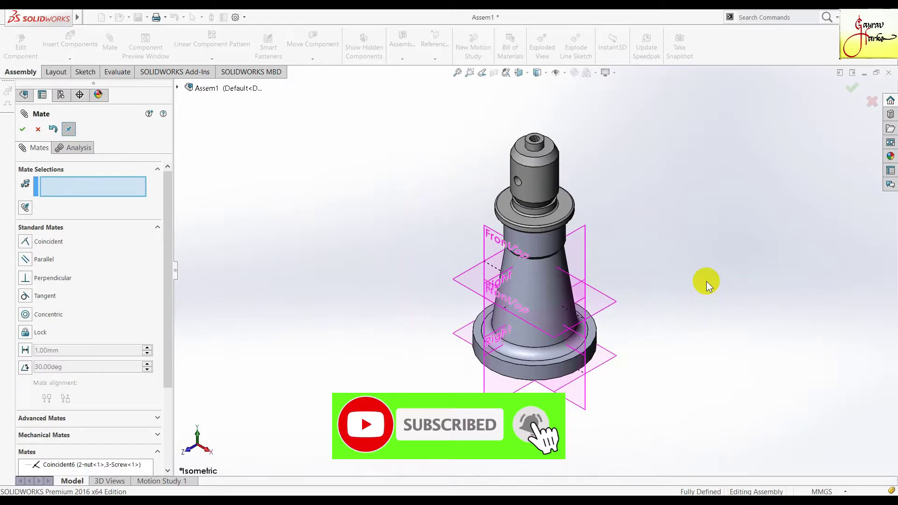
left_click(38, 130)
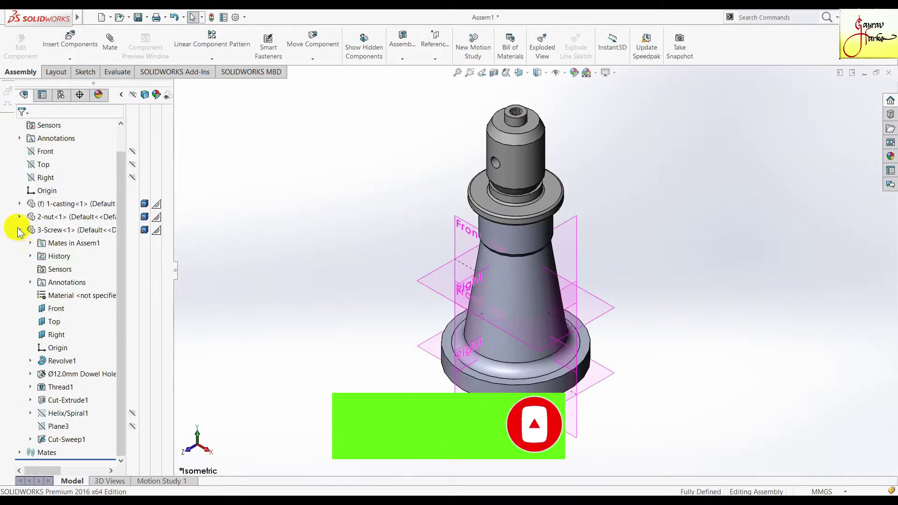
Step: Hide the 3-Screw's Top and Front planes in the FeatureManager tree
left_click(19, 229)
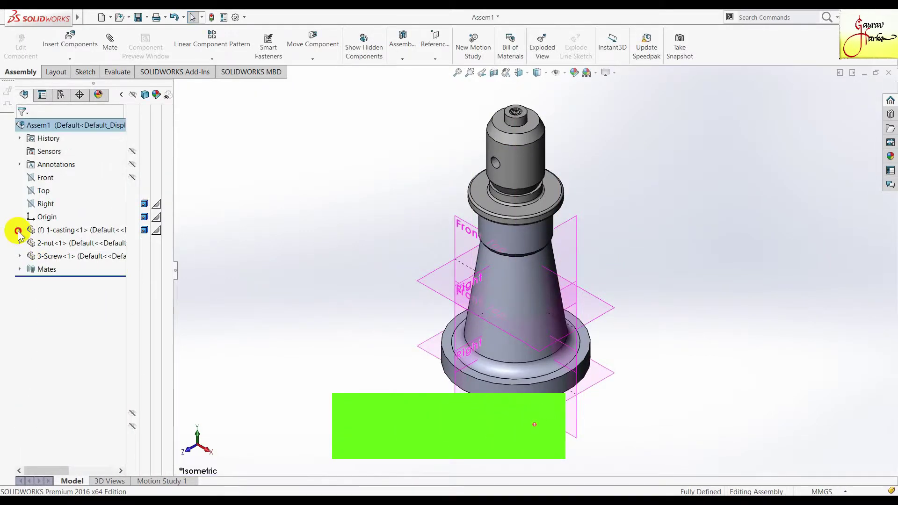
left_click(19, 255)
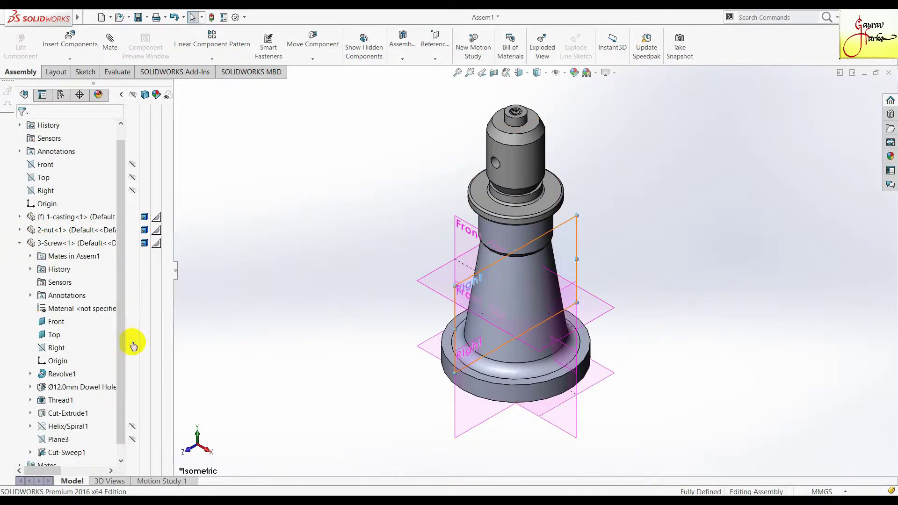
left_click(132, 335)
left_click(132, 322)
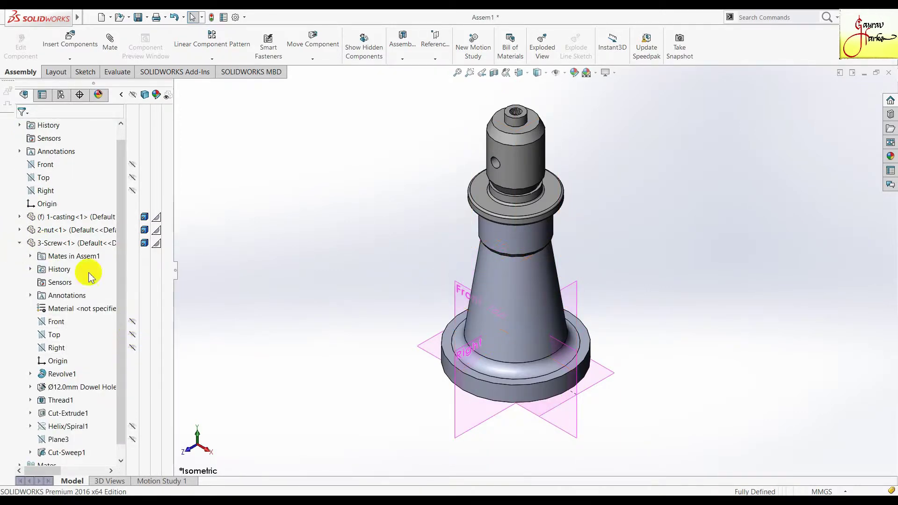
left_click(19, 243)
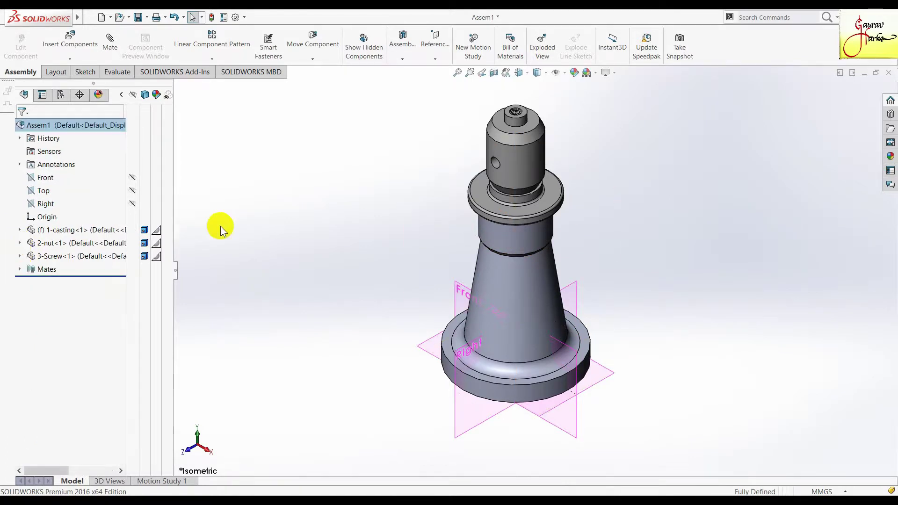
Step: Insert the 4-Cup part and place it beside the top of the screw
left_click(60, 46)
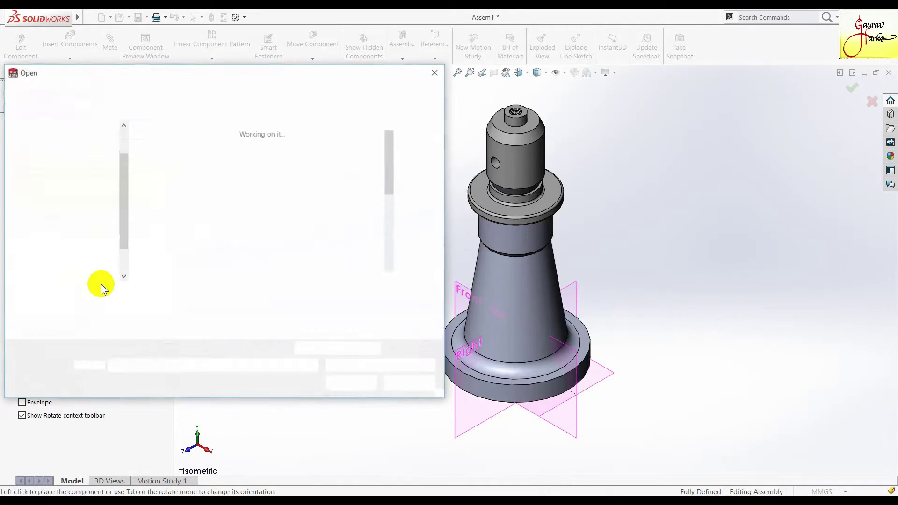
left_click_drag(394, 177, 392, 202)
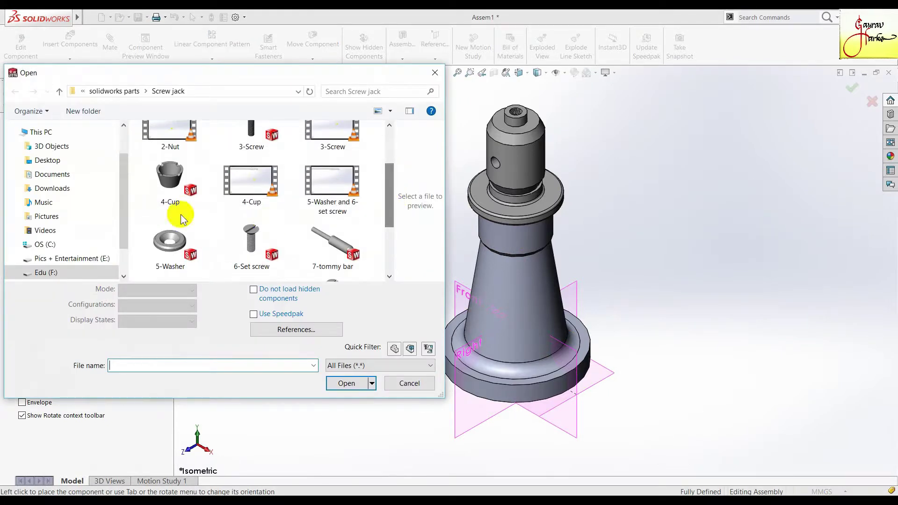
left_click(172, 192)
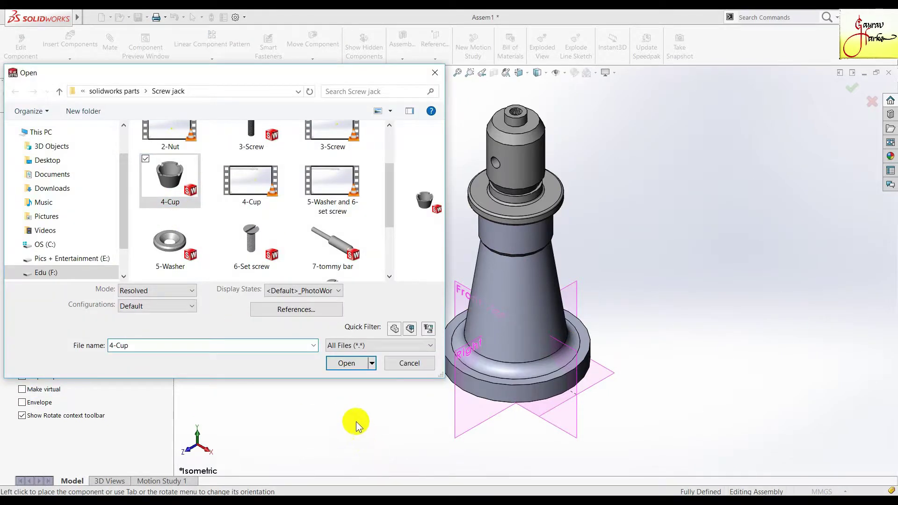
left_click(355, 363)
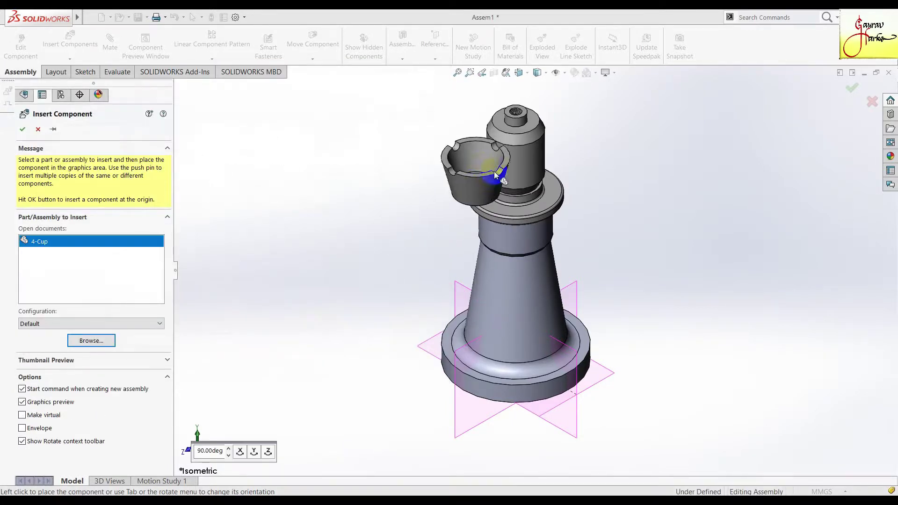
left_click(684, 178)
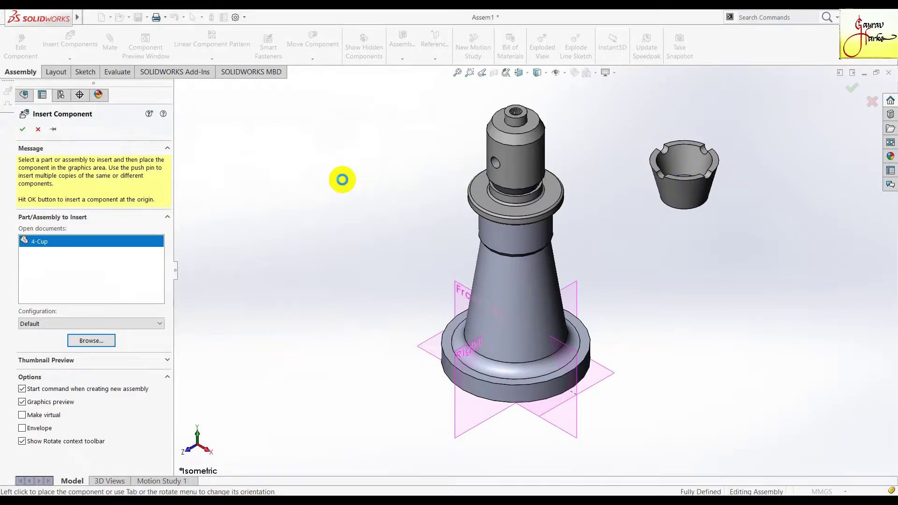
left_click(22, 129)
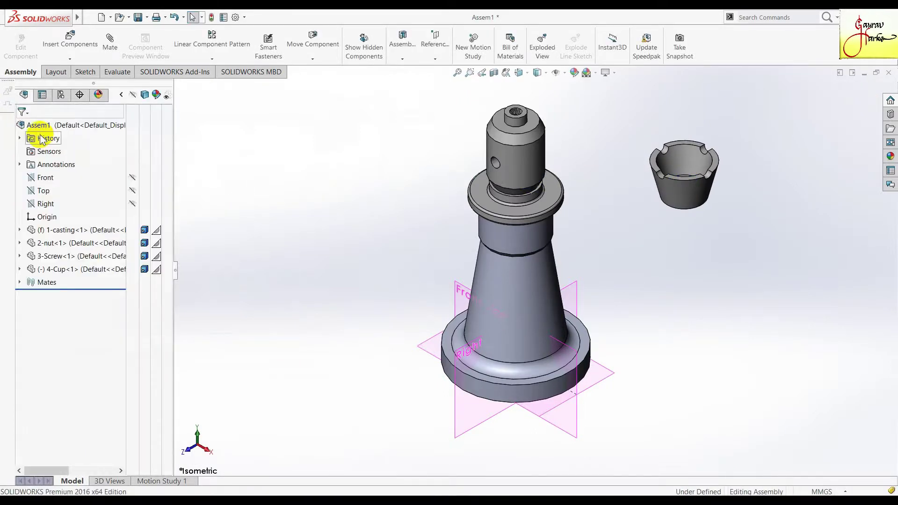
Step: Display the 4-Cup's Top and Right reference planes
left_click(19, 269)
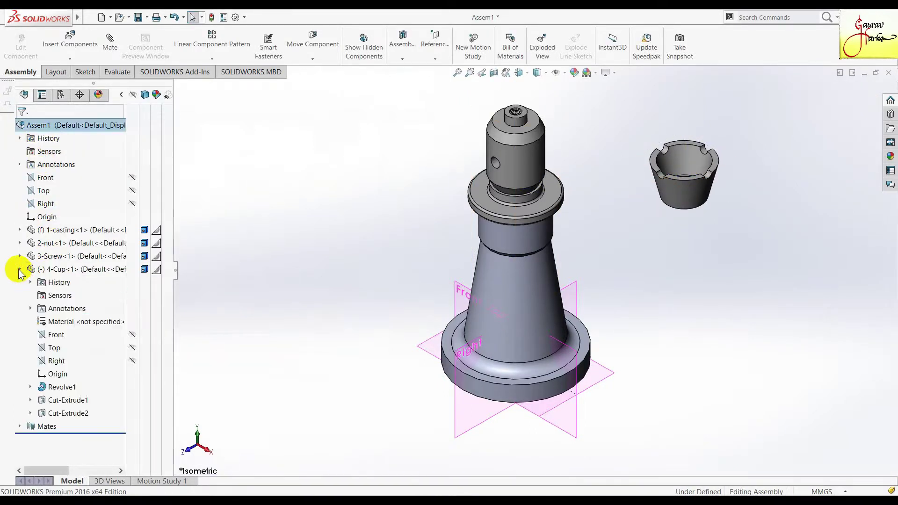
left_click(134, 348)
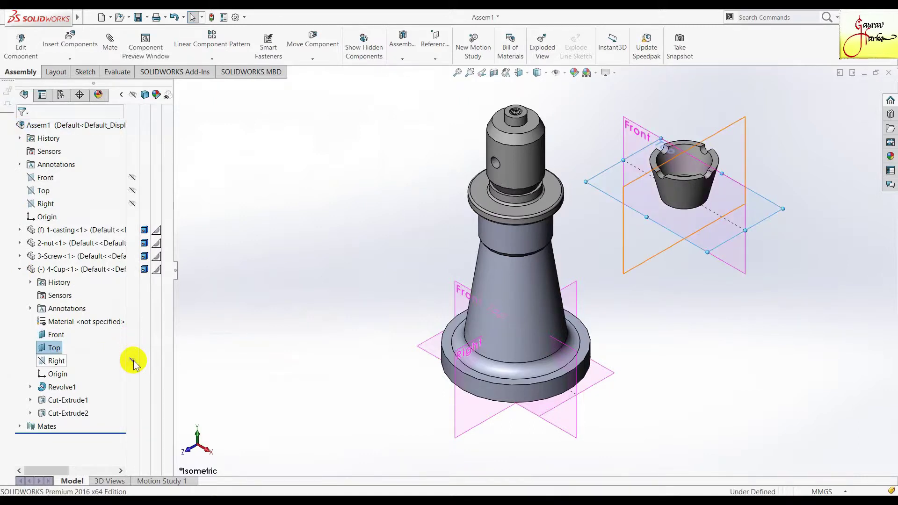
left_click(133, 362)
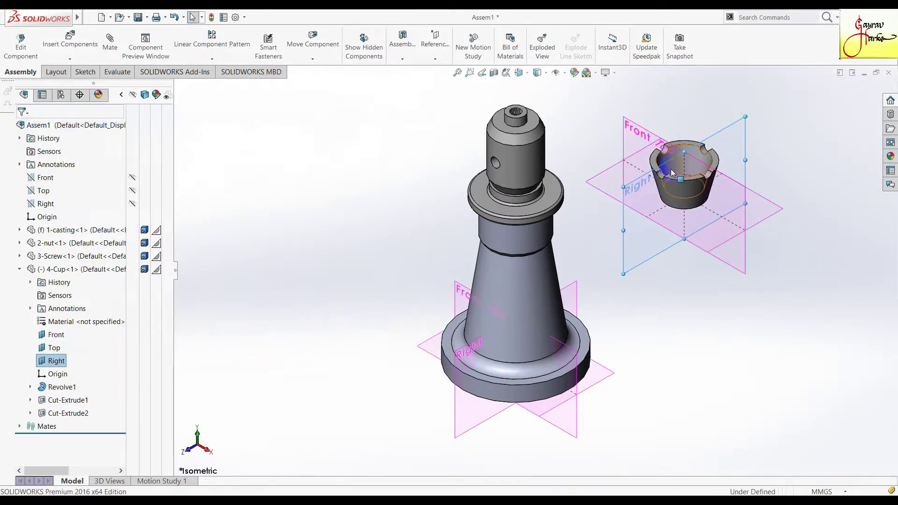
scroll(672, 116, "down", 2)
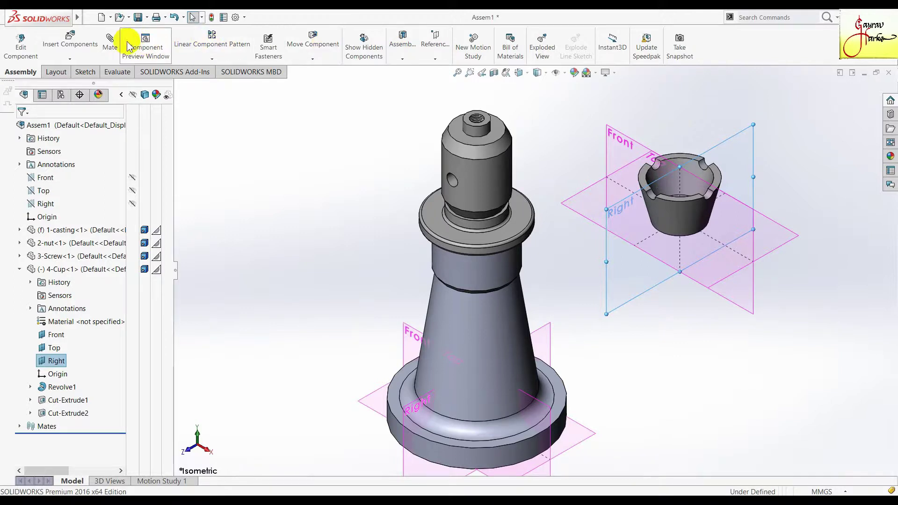
Step: Add a tangent mate between screw and cup, then close the mate session
left_click(109, 44)
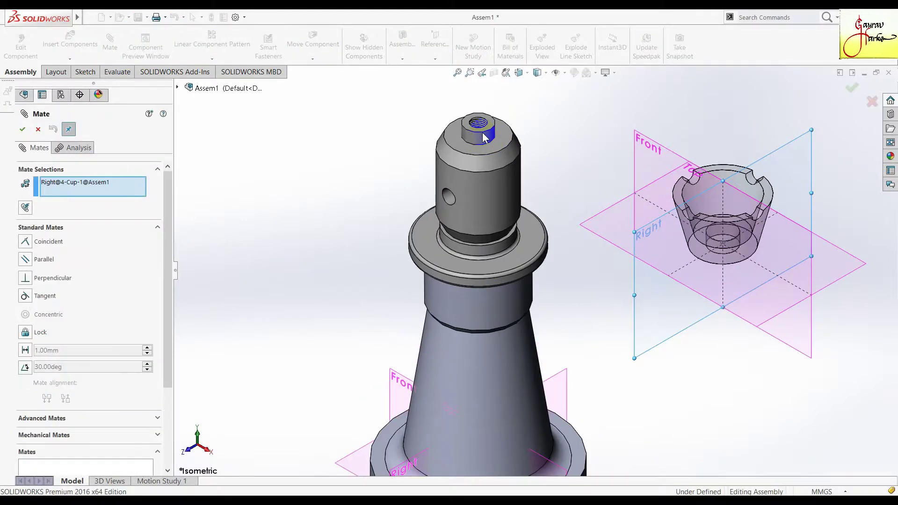
scroll(481, 133, "down", 3)
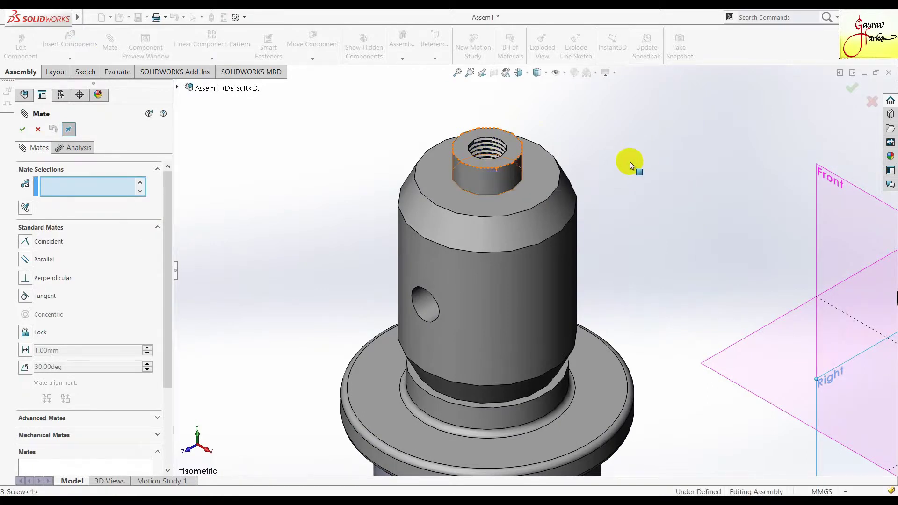
scroll(773, 254, "up", 2)
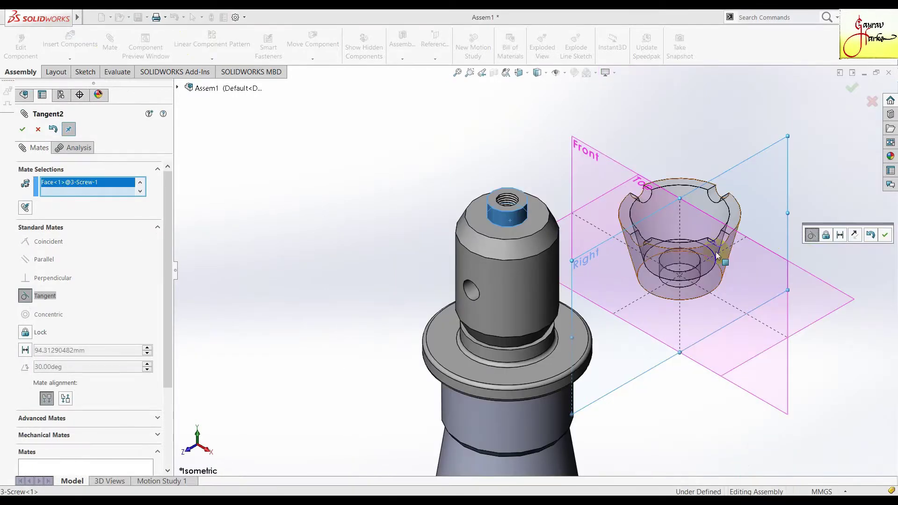
scroll(679, 262, "down", 3)
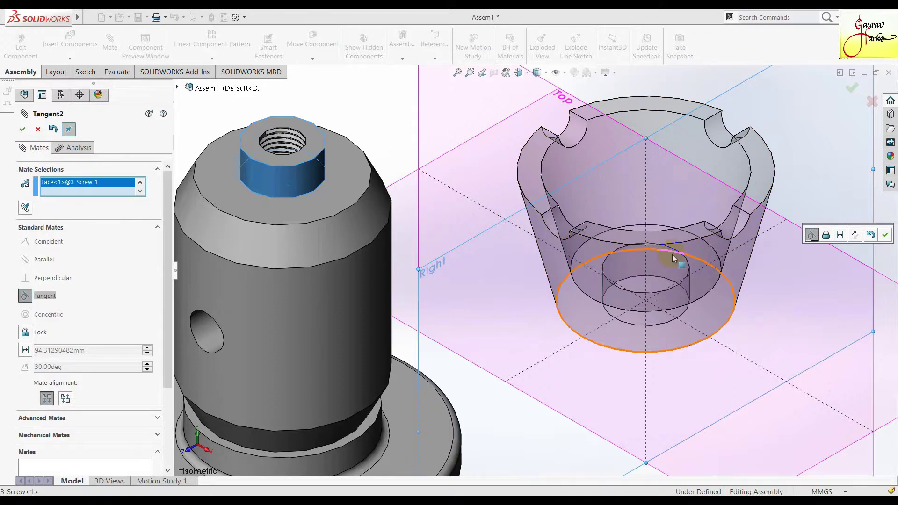
key("Return")
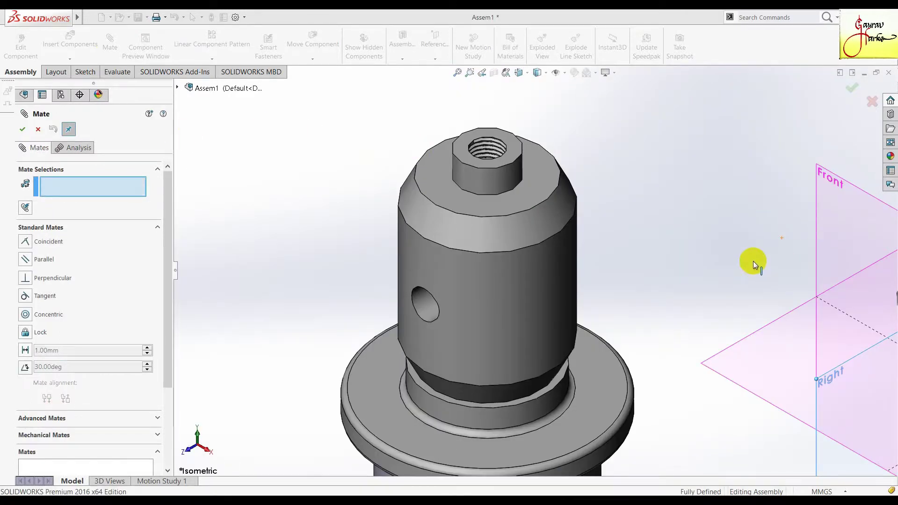
key("Escape")
scroll(681, 232, "up", 2)
scroll(701, 311, "down", 3)
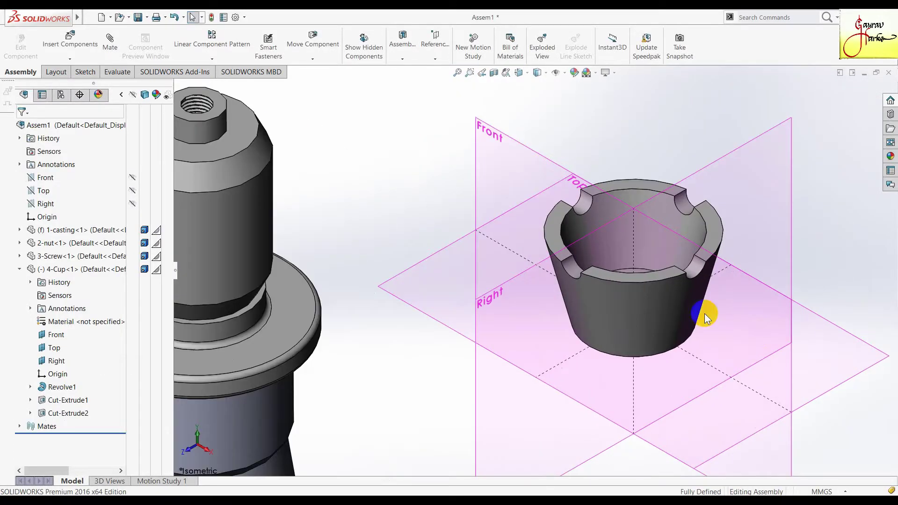
Step: Make the cup's inner face concentric with the screw's face (Concentric2)
left_click(108, 40)
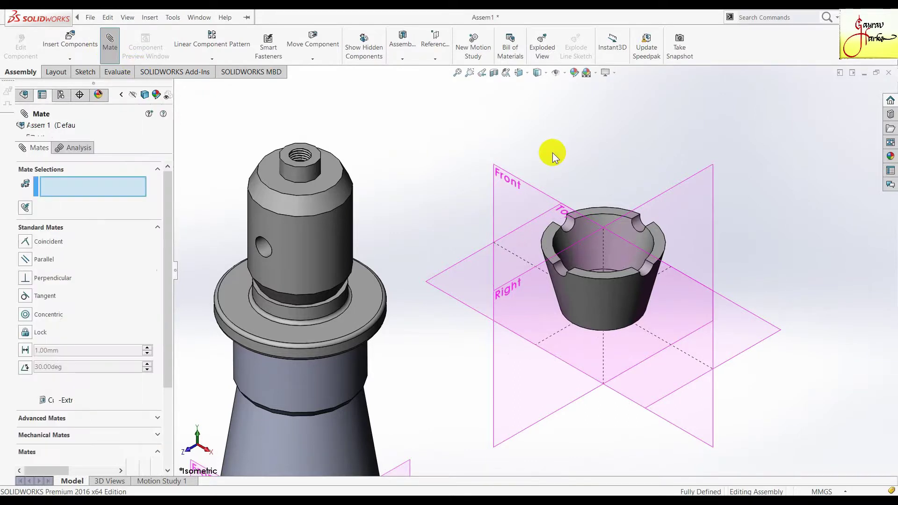
middle_click_drag(557, 148, 602, 293)
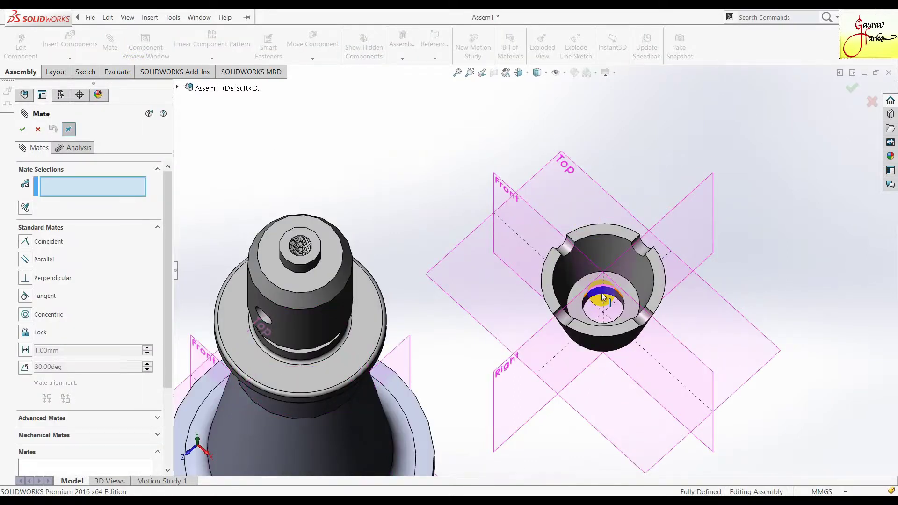
left_click(602, 294)
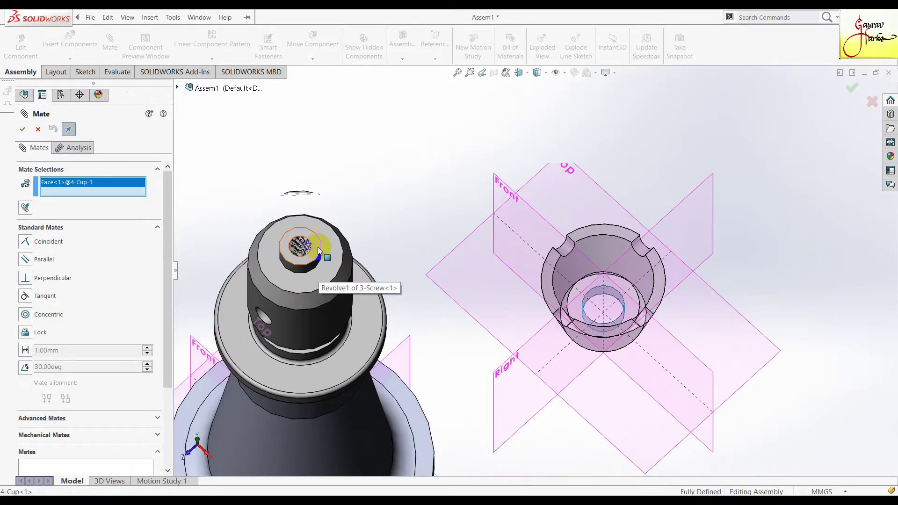
scroll(304, 208, "down", 5)
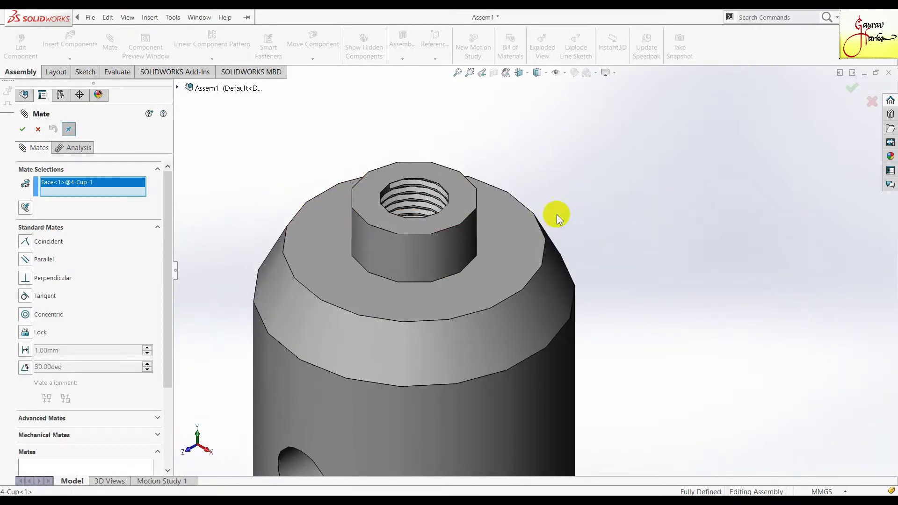
left_click(468, 238)
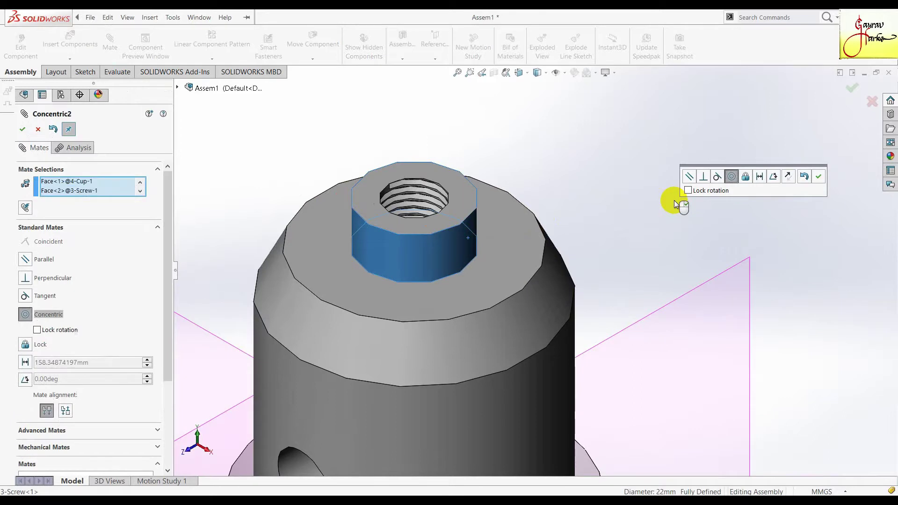
scroll(675, 201, "up", 3)
scroll(671, 195, "up", 3)
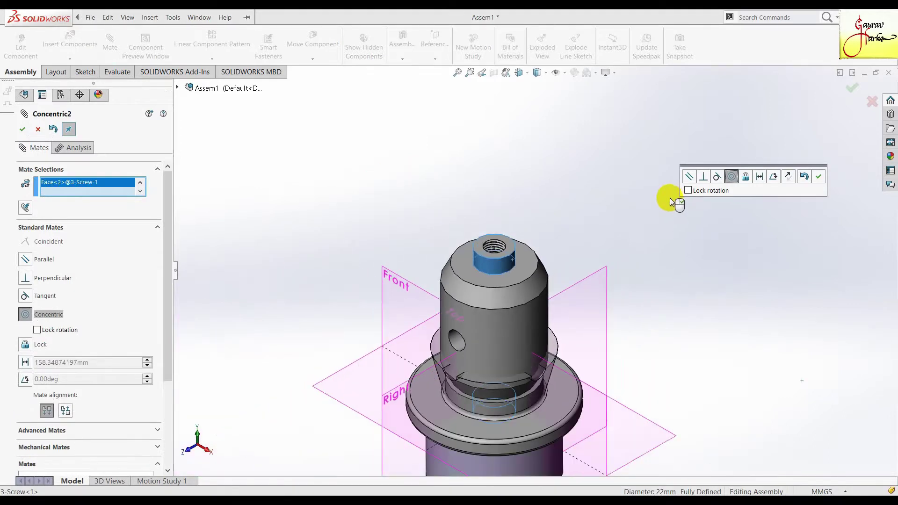
left_click(819, 177)
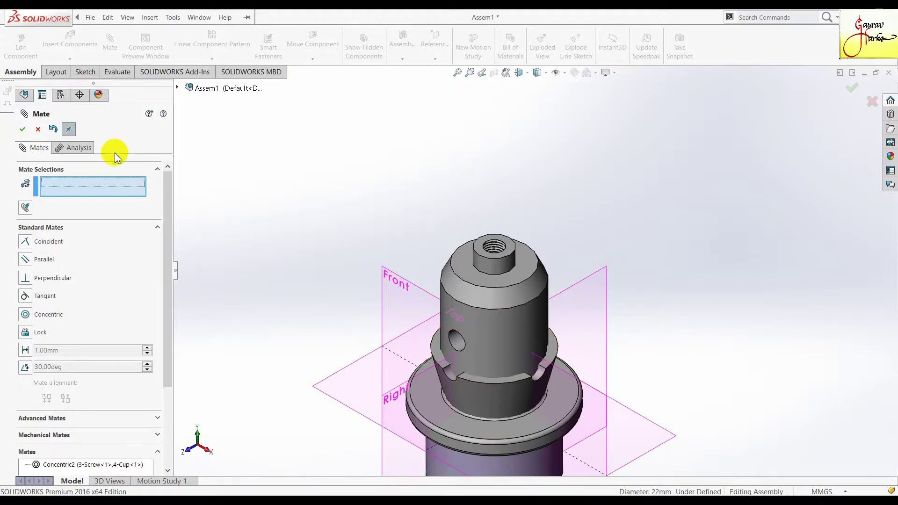
left_click(40, 132)
left_click(313, 41)
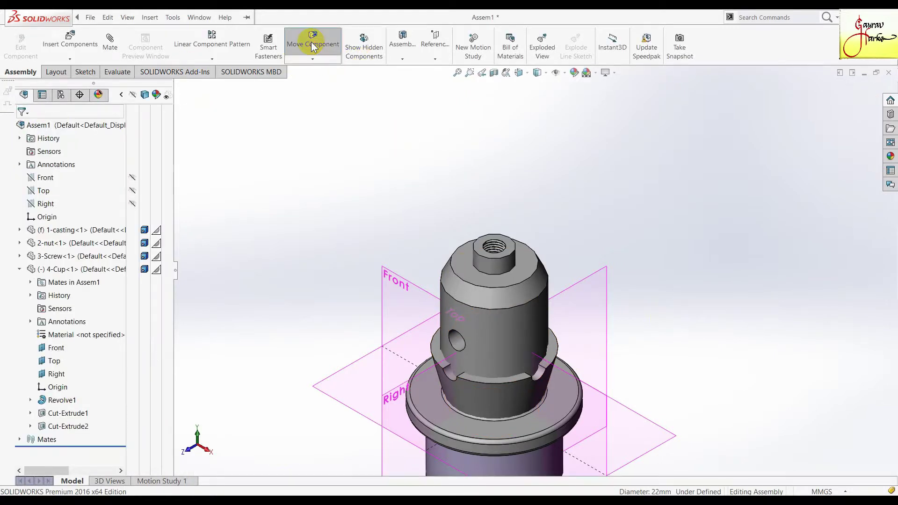
Step: Lift the cup above the screw and seat it coincident on the screw's top face
left_click_drag(556, 349, 556, 82)
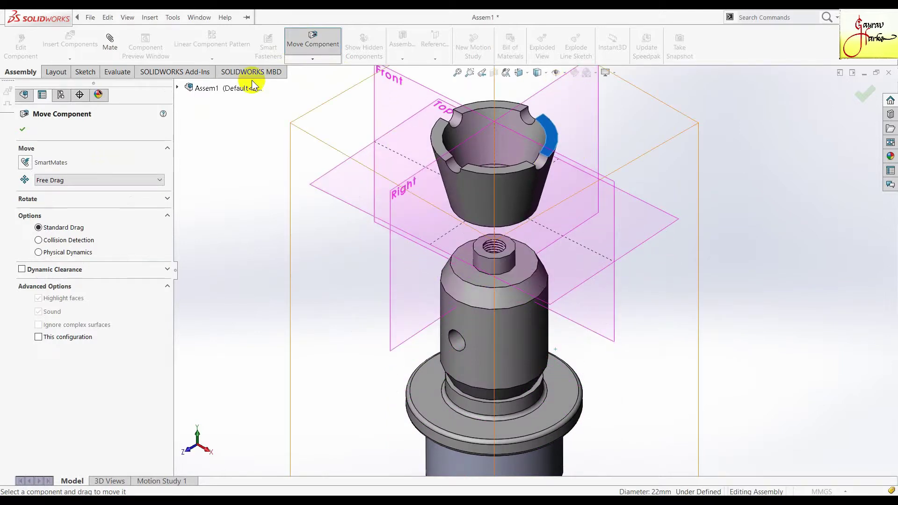
left_click(22, 130)
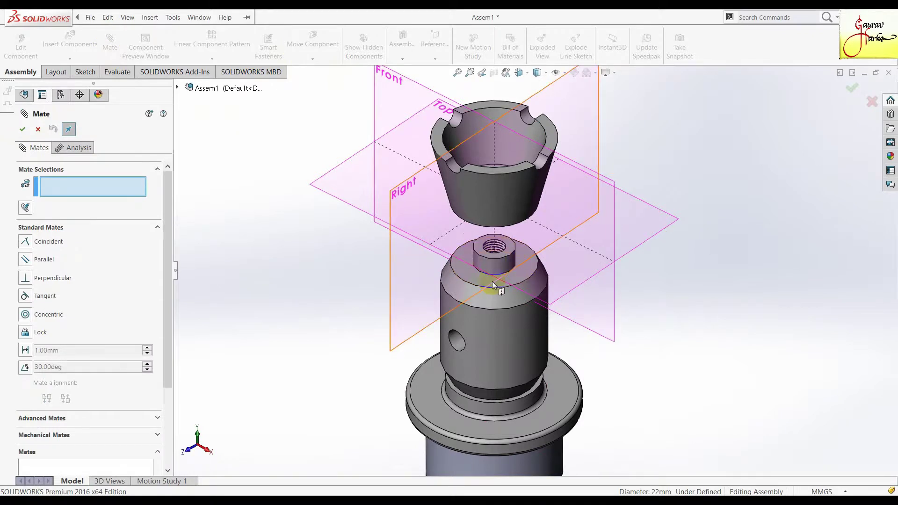
scroll(514, 274, "down", 5)
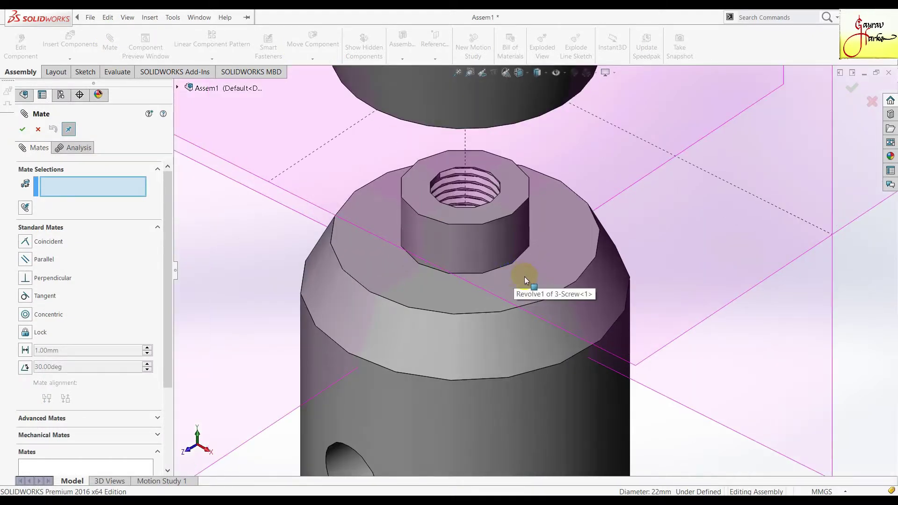
left_click(452, 295)
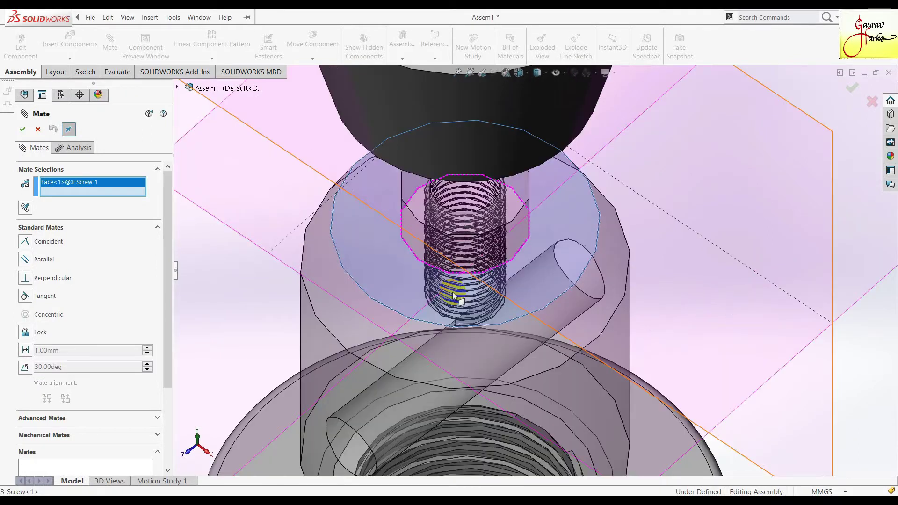
scroll(453, 296, "down", 4)
mouse_move(453, 296)
middle_mouse_down()
mouse_move(467, 181)
mouse_move(484, 159)
mouse_move(522, 184)
middle_mouse_up()
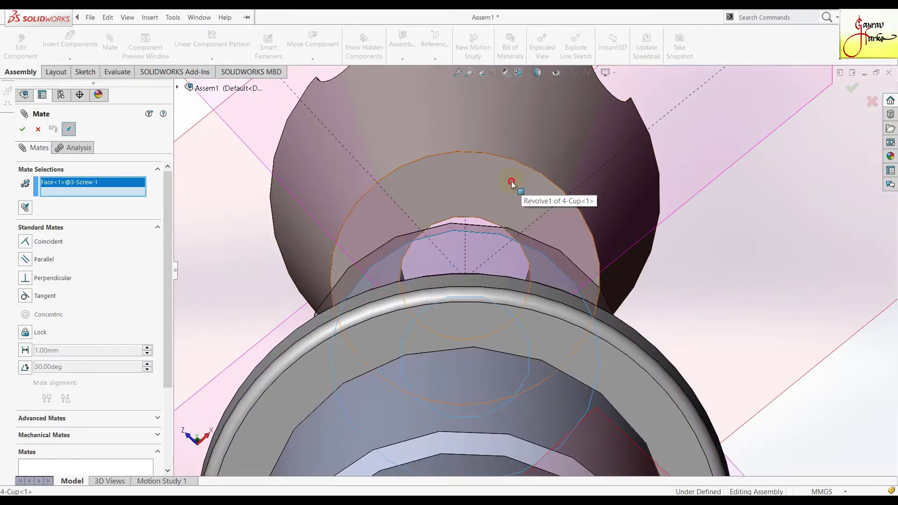
left_click(511, 181)
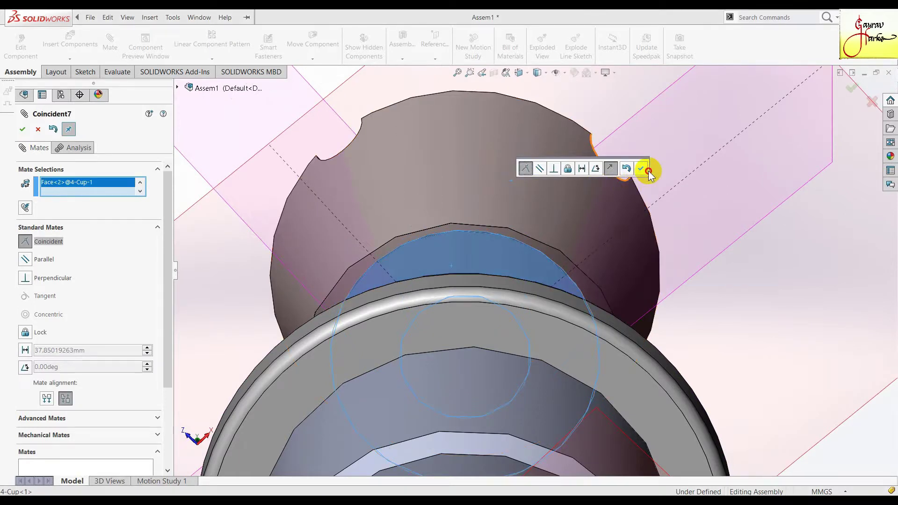
left_click(645, 169)
key("ctrl+7")
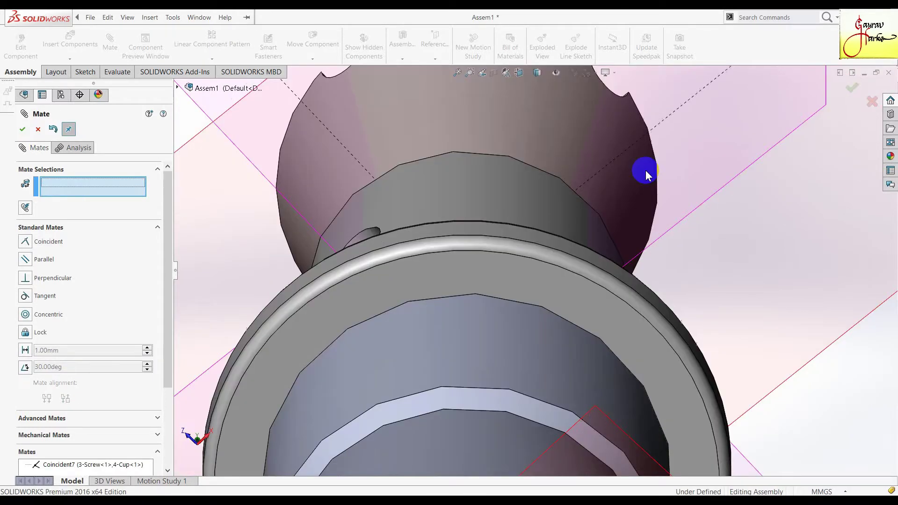
Step: Make the cup's Front plane coincident with the casting's Front plane
scroll(535, 176, "down", 3)
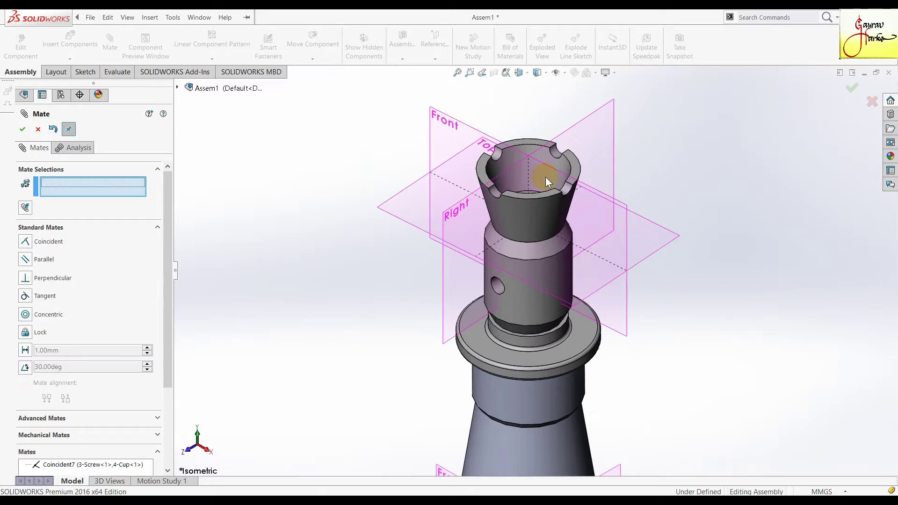
scroll(545, 176, "up", 3)
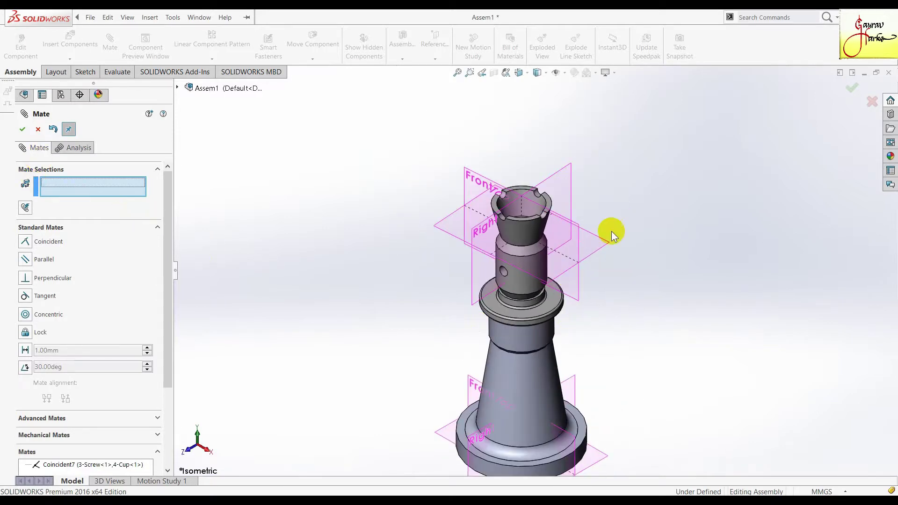
left_click(579, 296)
left_click(474, 383)
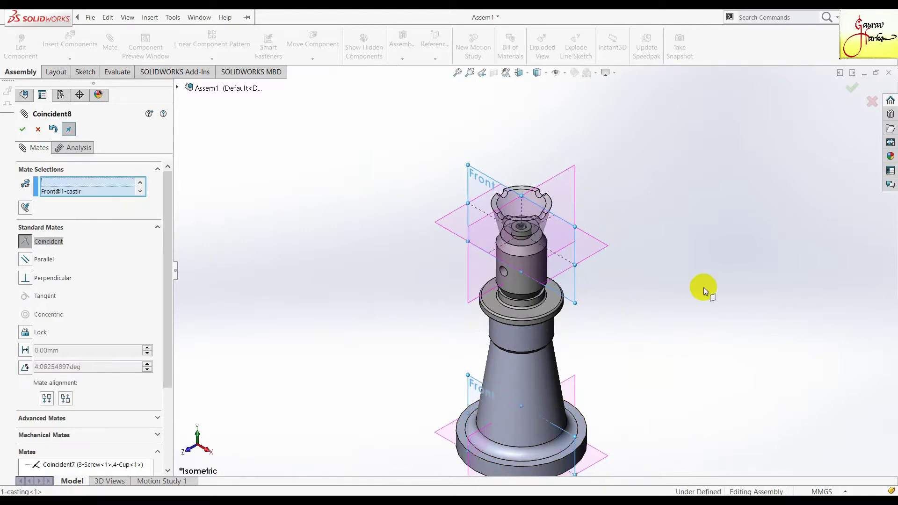
left_click(832, 305)
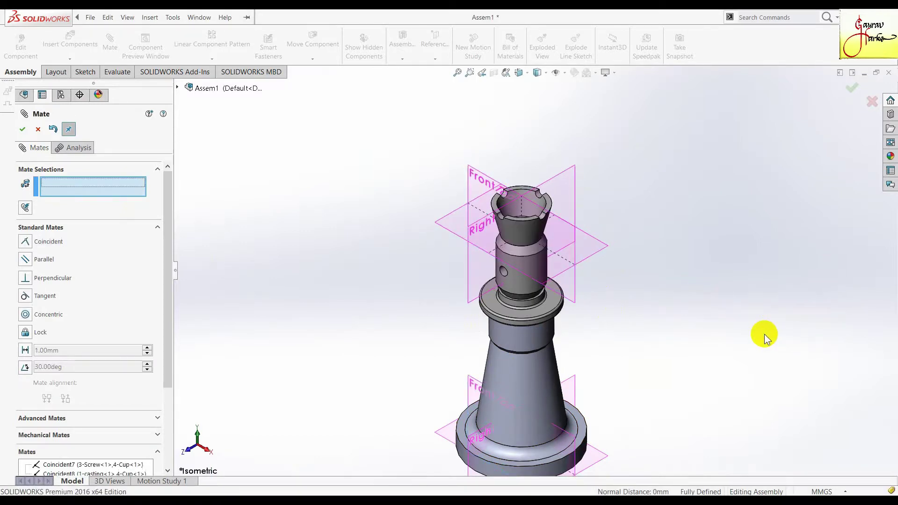
left_click(38, 130)
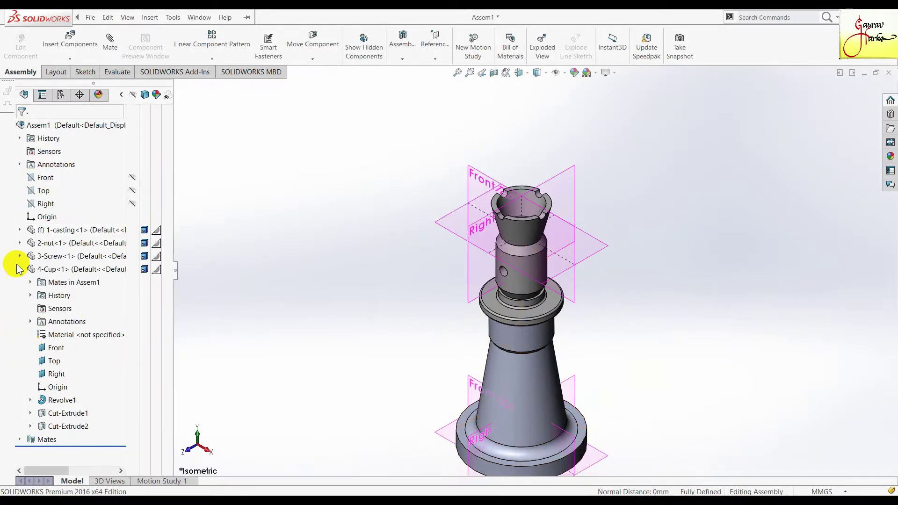
Step: Hide the cup's planes and insert the 5-Washer part beside the assembly
left_click(132, 347)
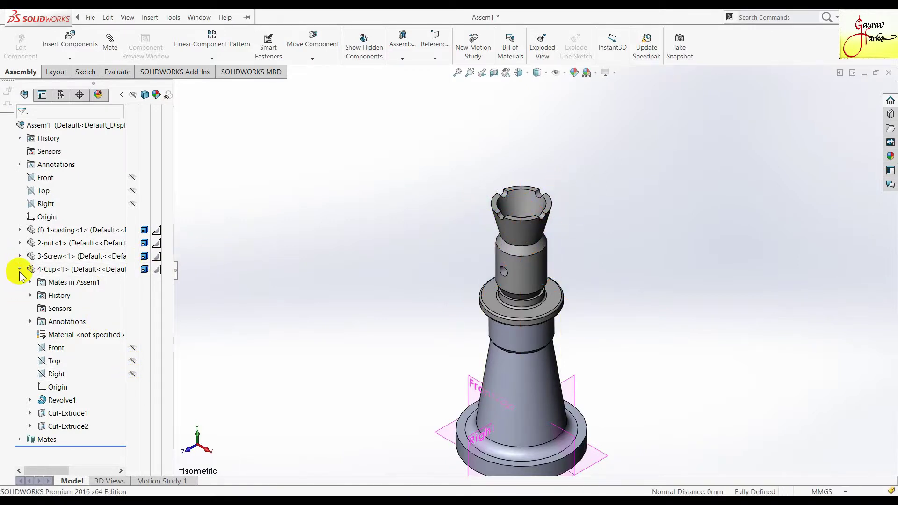
left_click(19, 269)
left_click(70, 38)
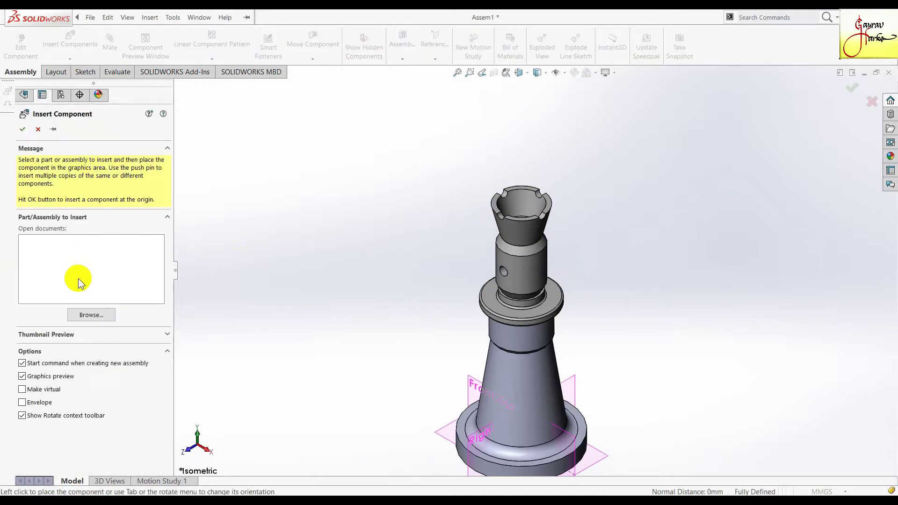
left_click(92, 314)
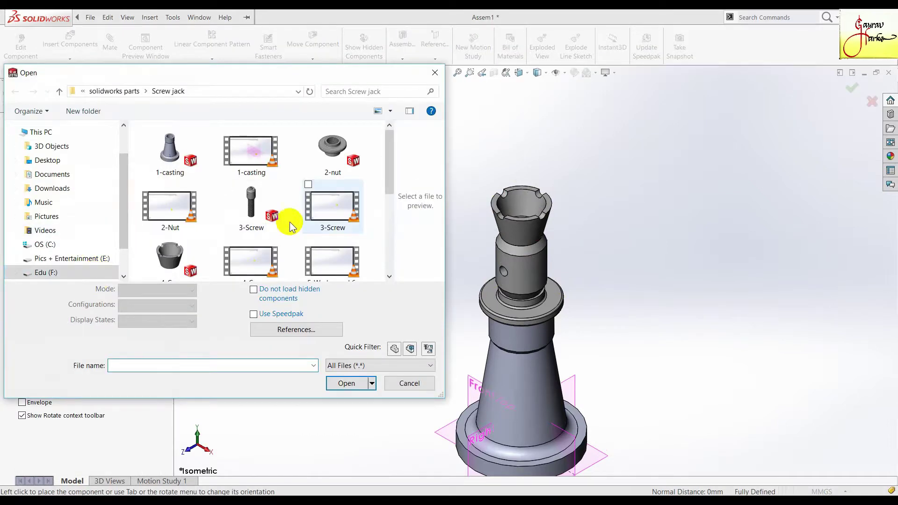
left_click_drag(393, 168, 392, 217)
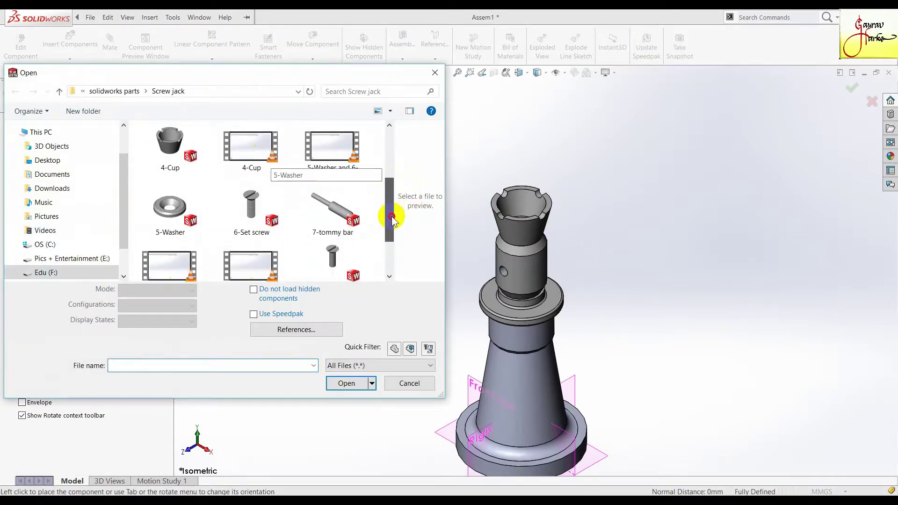
left_click(175, 241)
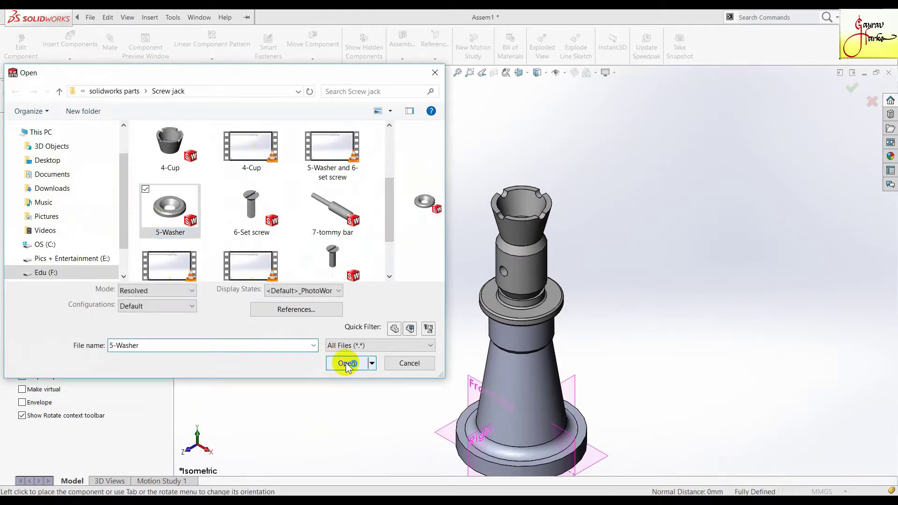
left_click(347, 364)
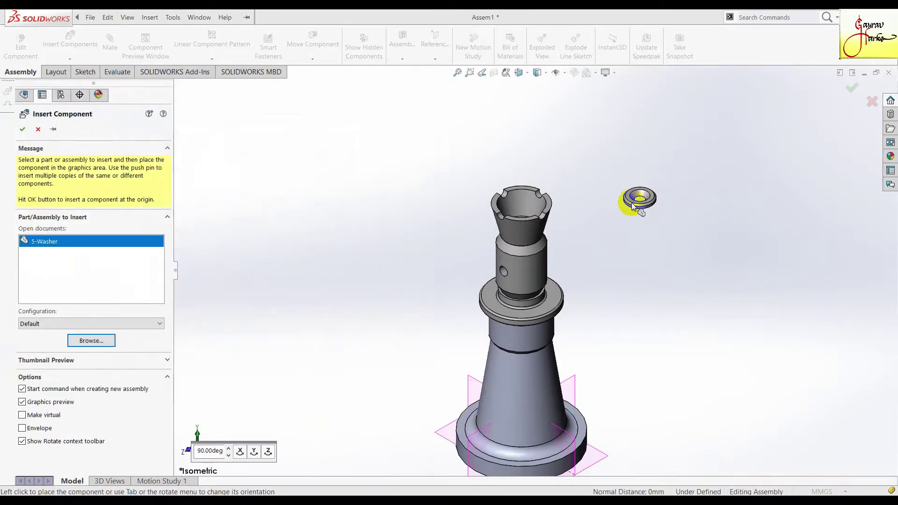
left_click(623, 210)
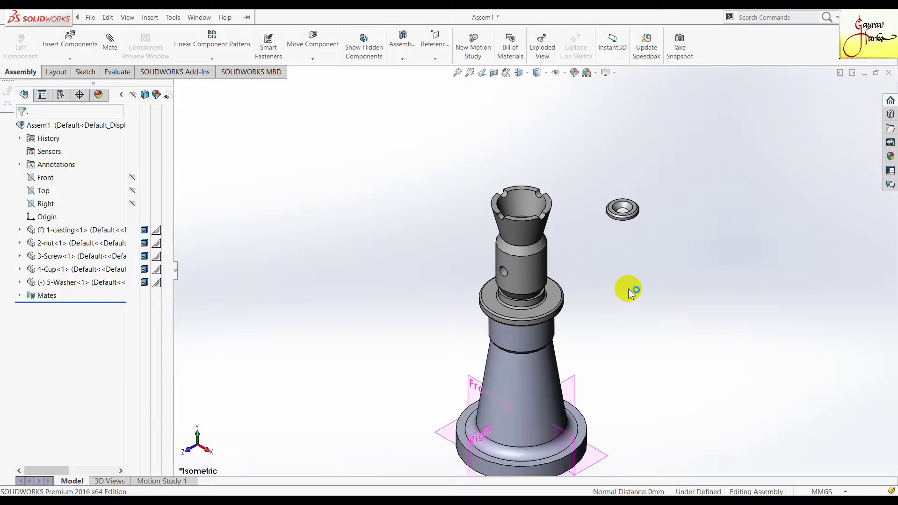
Step: Show the washer's Front and Top planes and pick its Front plane for a new mate
left_click(19, 282)
left_click(133, 362)
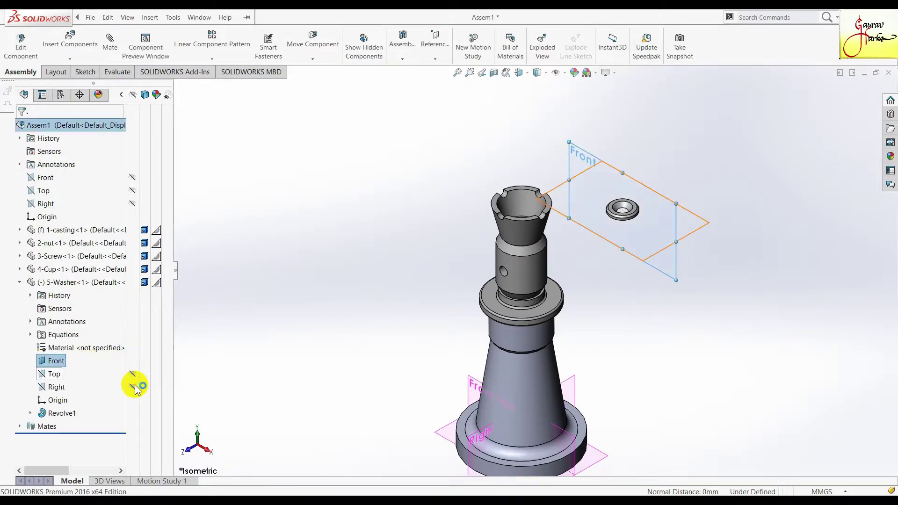
left_click(133, 373)
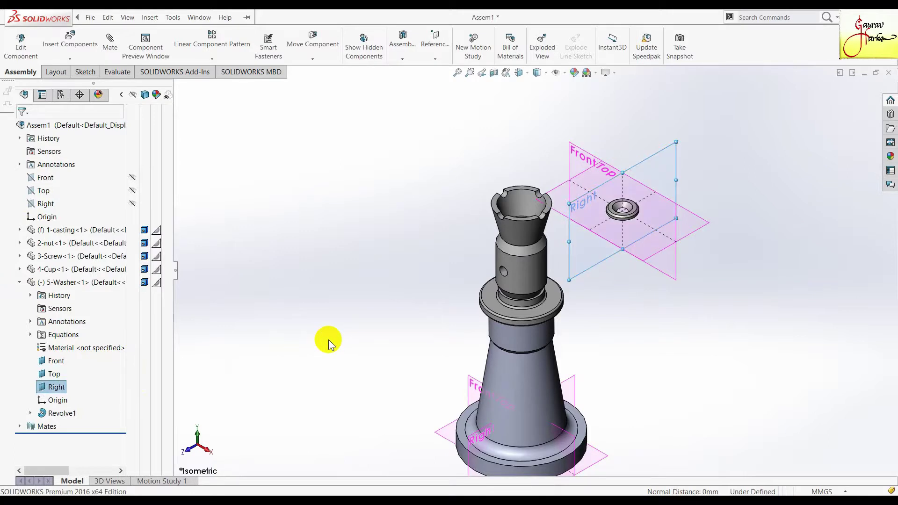
left_click(109, 41)
left_click(677, 277)
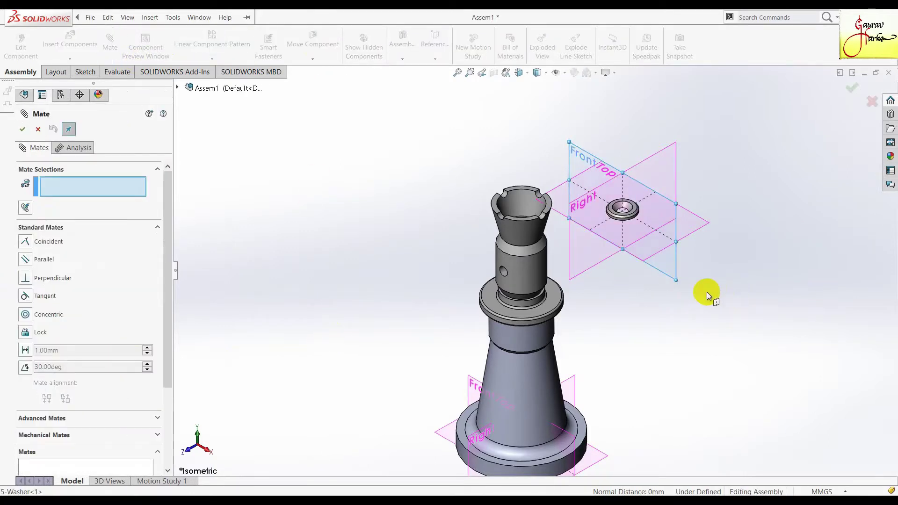
Step: Make the washer's Front plane coincident with the casting's Front plane
left_click(470, 384)
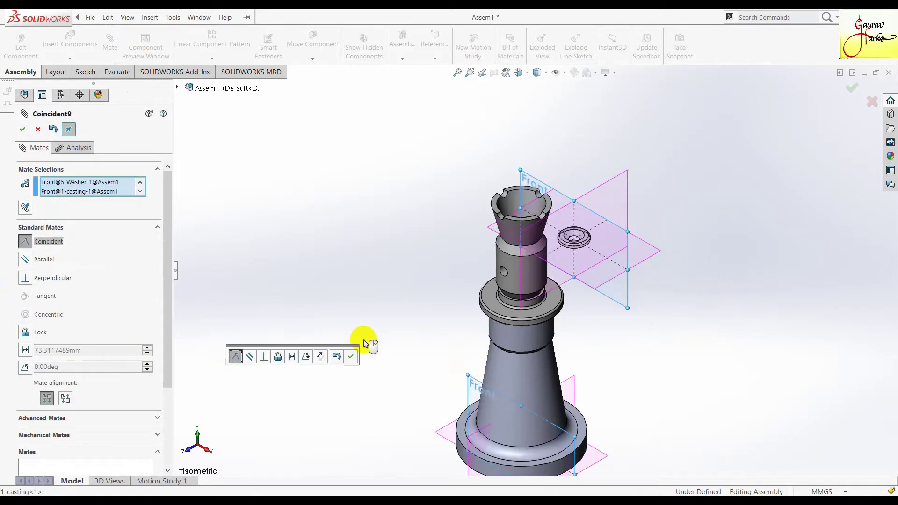
left_click(351, 356)
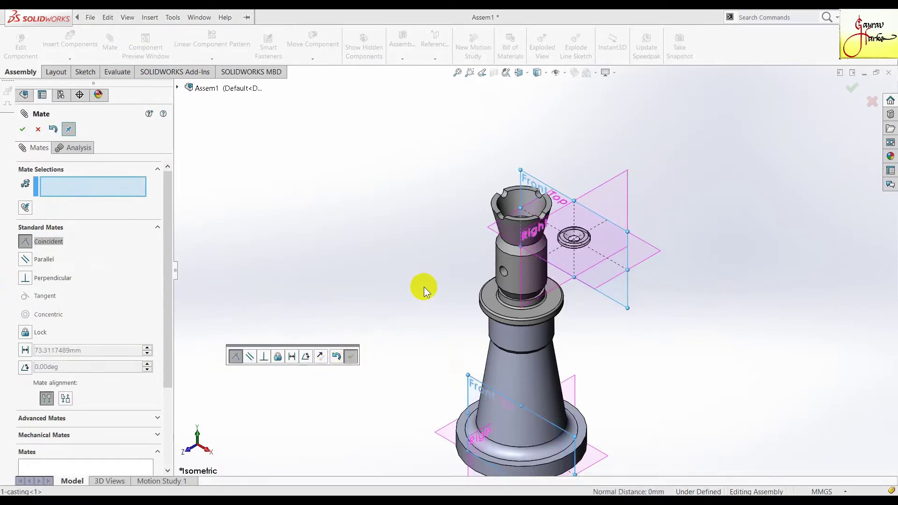
scroll(551, 256, "down", 3)
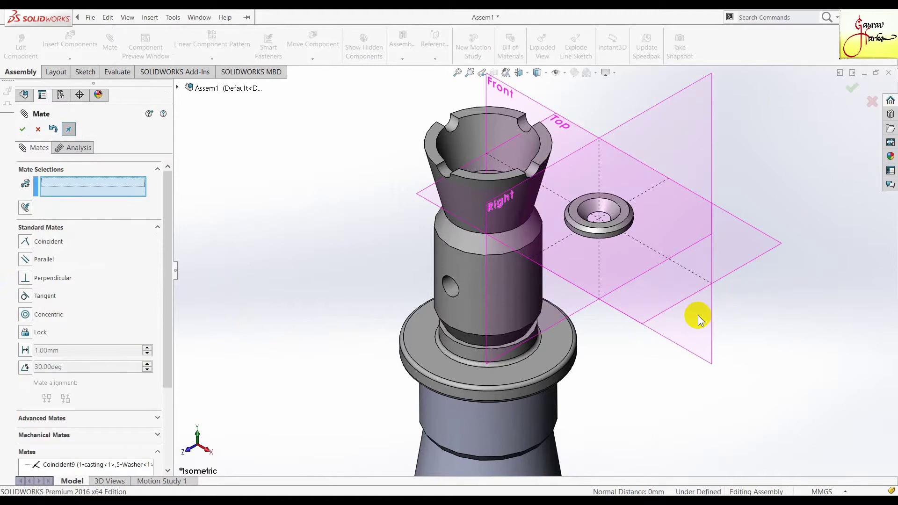
scroll(596, 191, "down", 1)
scroll(596, 192, "down", 3)
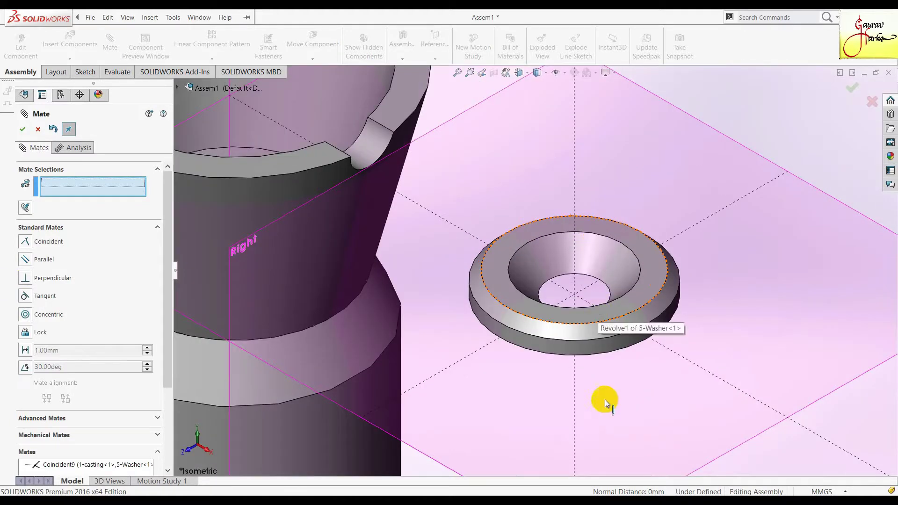
Step: Seat the washer's top edge coincident on the cup's inner face
left_click(597, 358)
scroll(442, 232, "up", 3)
scroll(442, 234, "down", 4)
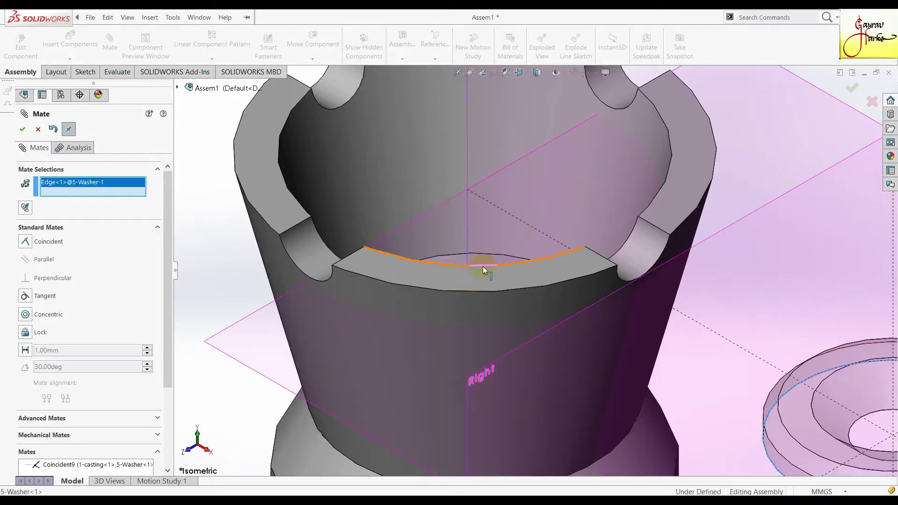
scroll(482, 265, "up", 2)
middle_click_drag(476, 225, 514, 134)
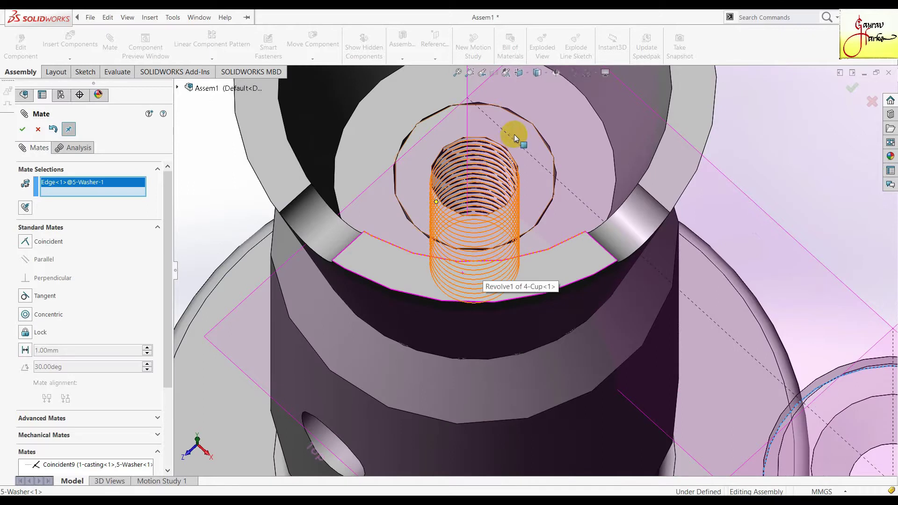
left_click(557, 116)
scroll(602, 273, "up", 4)
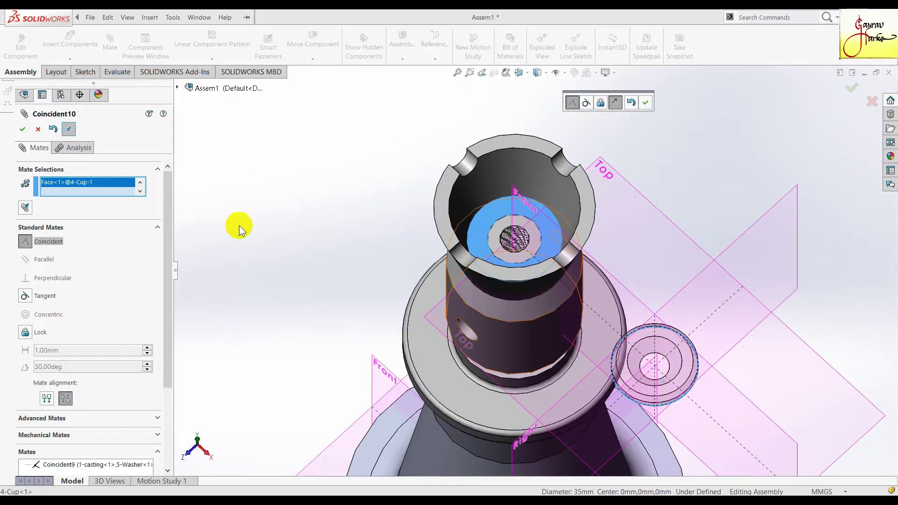
left_click(647, 101)
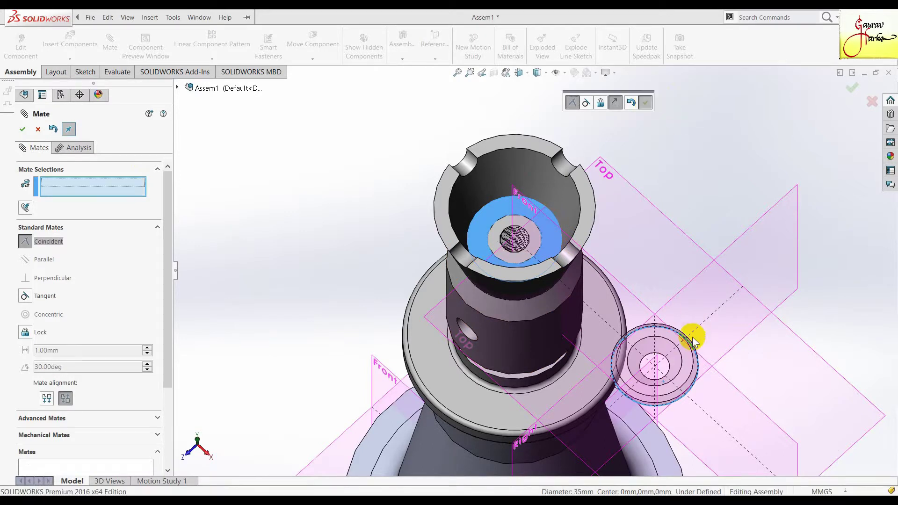
Step: Make the washer's inner hole edge coincident with the screw's hole edge
left_click(662, 355)
scroll(662, 356, "down", 3)
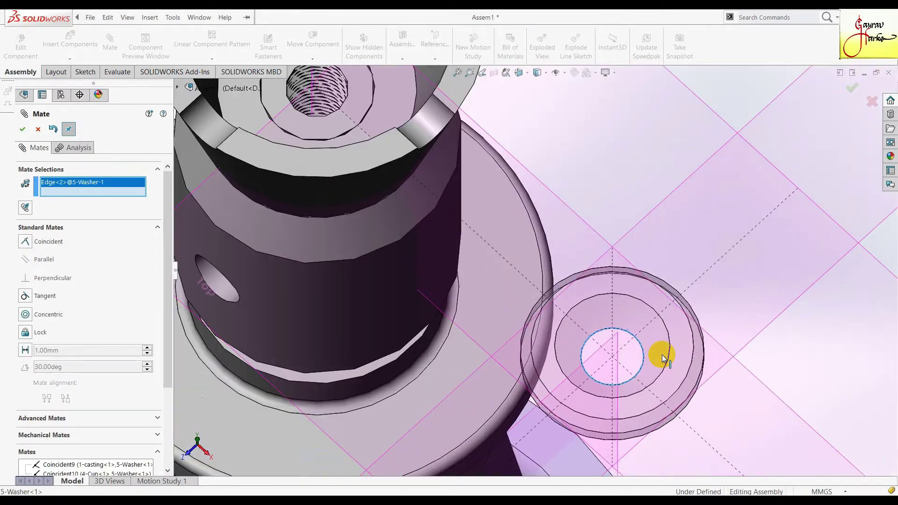
scroll(624, 331, "up", 2)
scroll(595, 315, "up", 1)
scroll(434, 166, "down", 3)
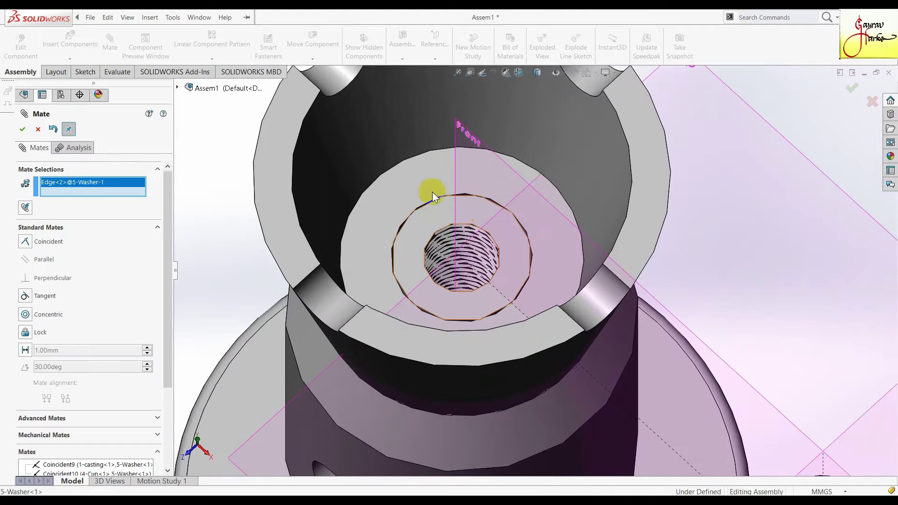
left_click(448, 226)
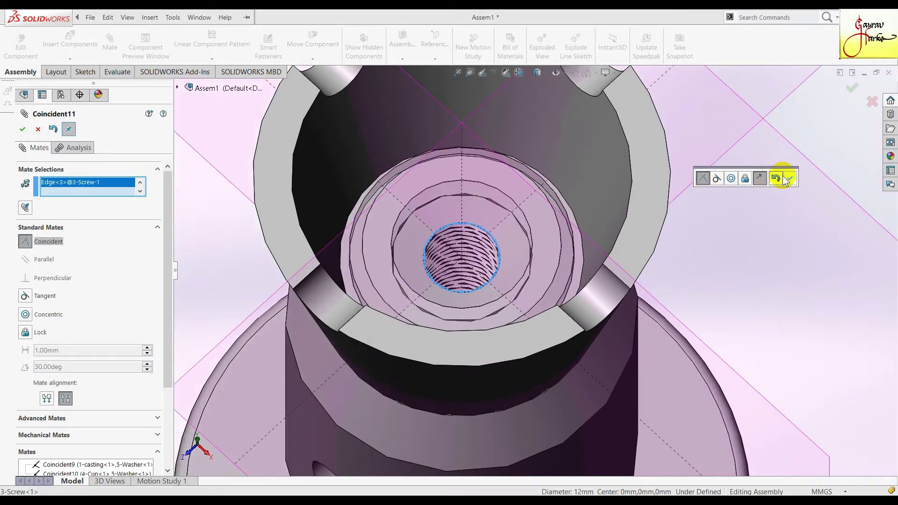
left_click(789, 179)
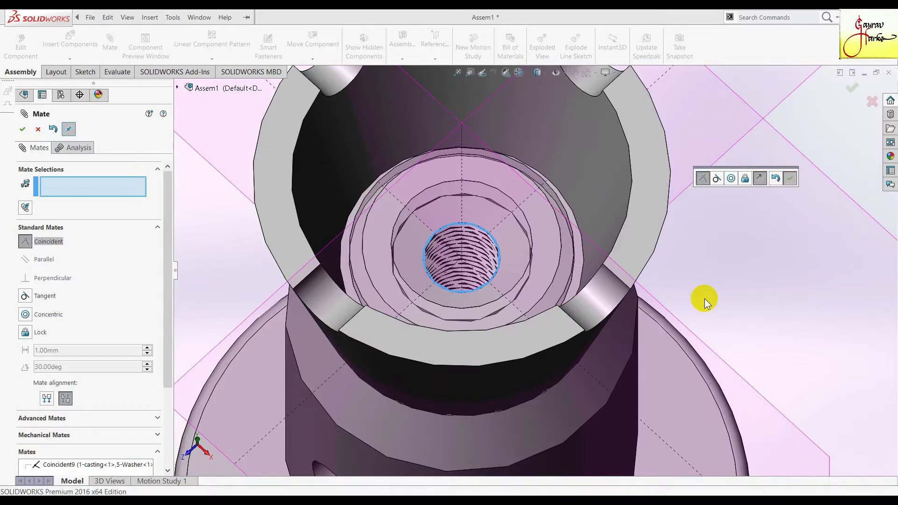
Step: Return to an isometric view and drag the screw to test the mates
key("z")
key("z")
key("z")
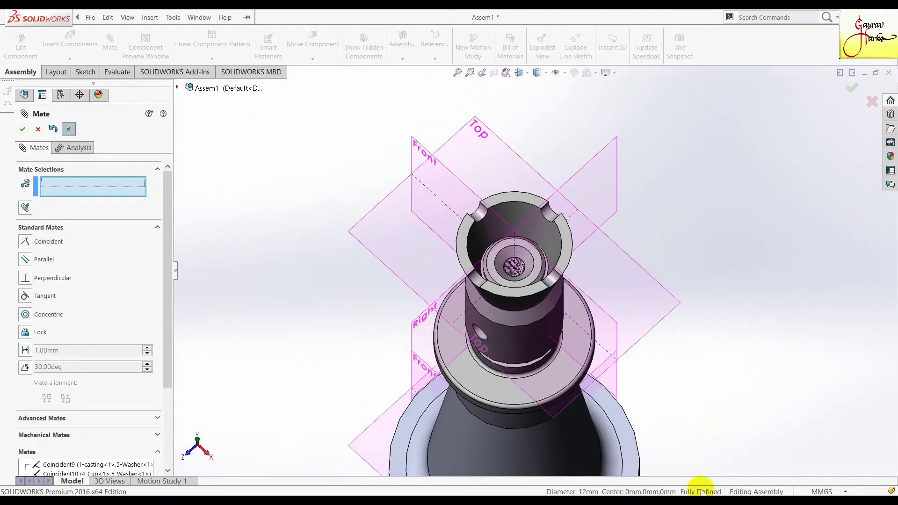
key("z")
key("z")
key("z")
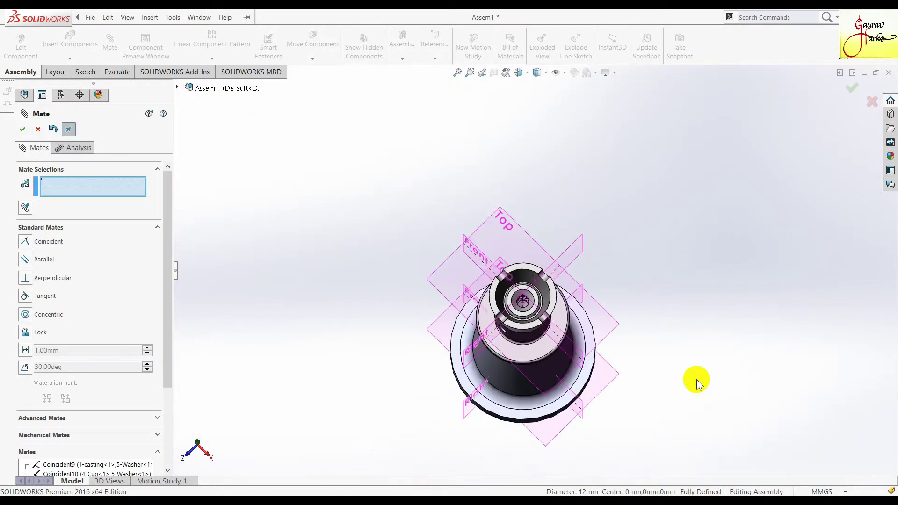
key("ctrl+7")
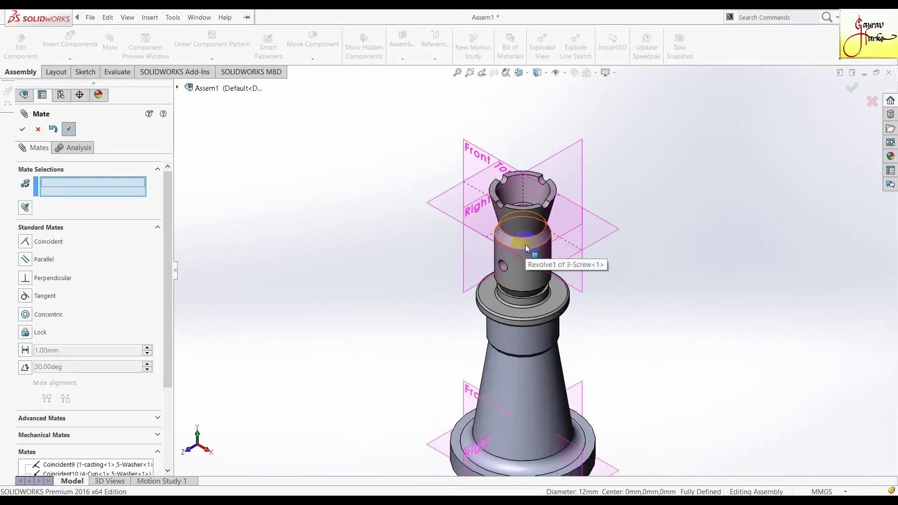
left_click_drag(526, 248, 526, 200)
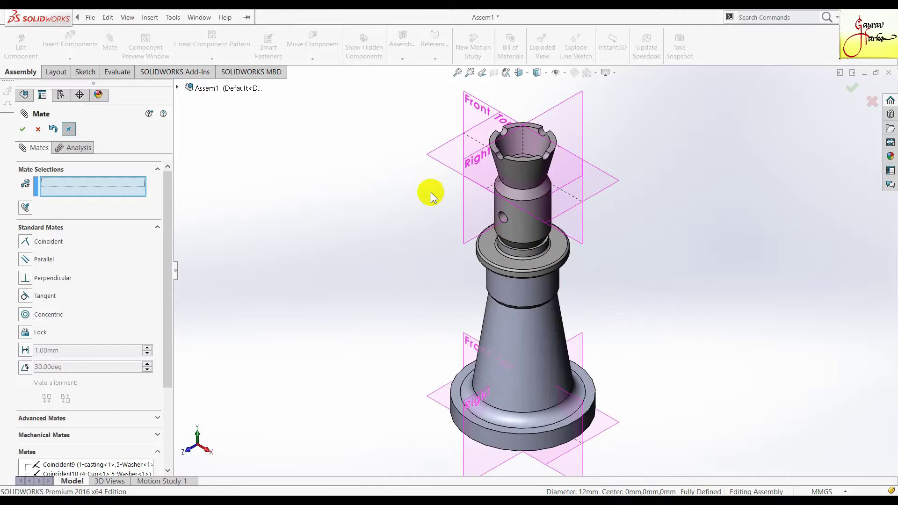
left_click(22, 130)
Step: Hide the washer's Front, Top and Right planes and start inserting another component
scroll(559, 157, "down", 3)
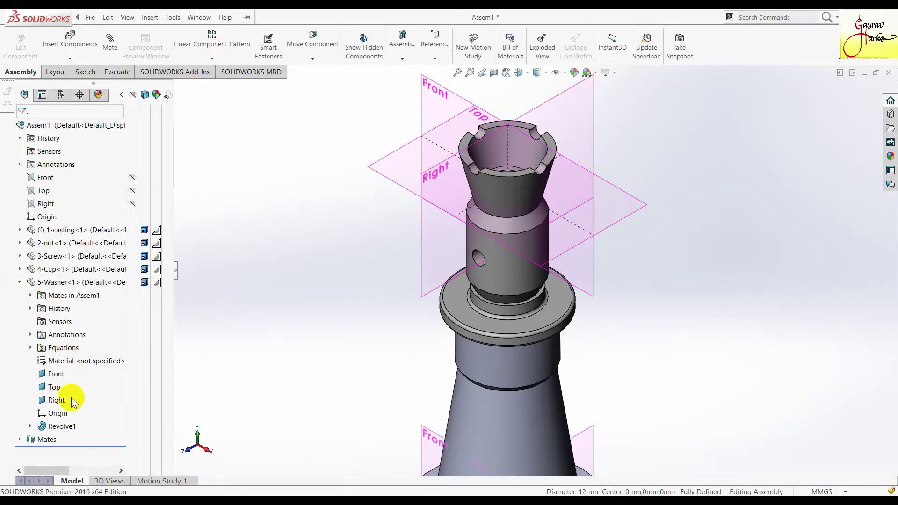
left_click(133, 374)
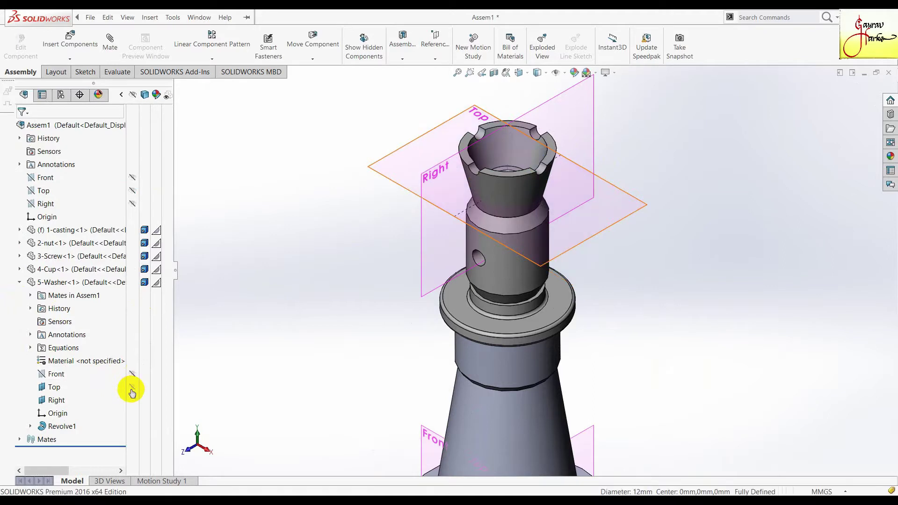
left_click(132, 387)
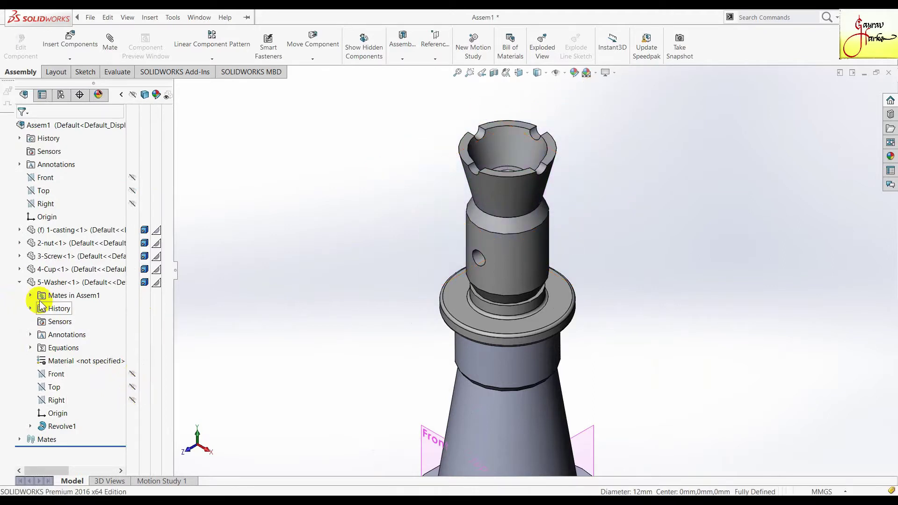
left_click(20, 283)
left_click(77, 44)
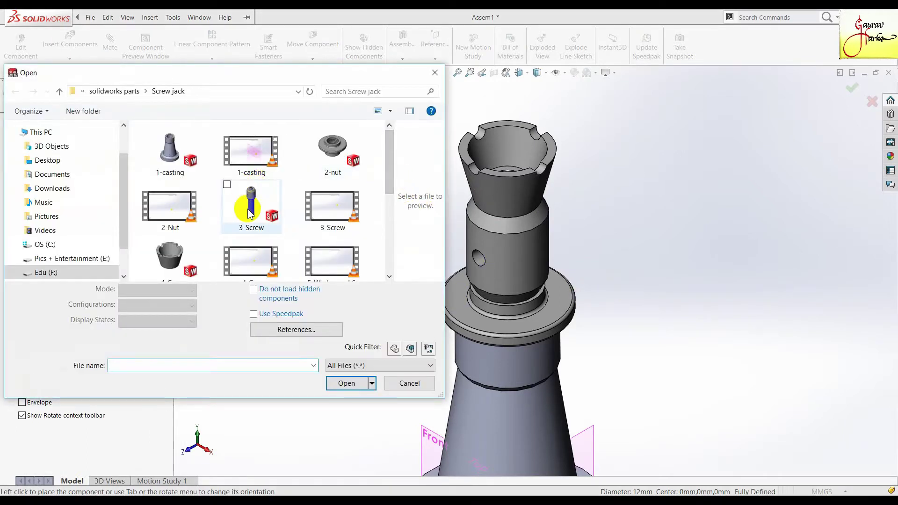
Step: Insert the 6-Set screw part and place it beside the casting
scroll(369, 224, "down", 3)
left_click(251, 240)
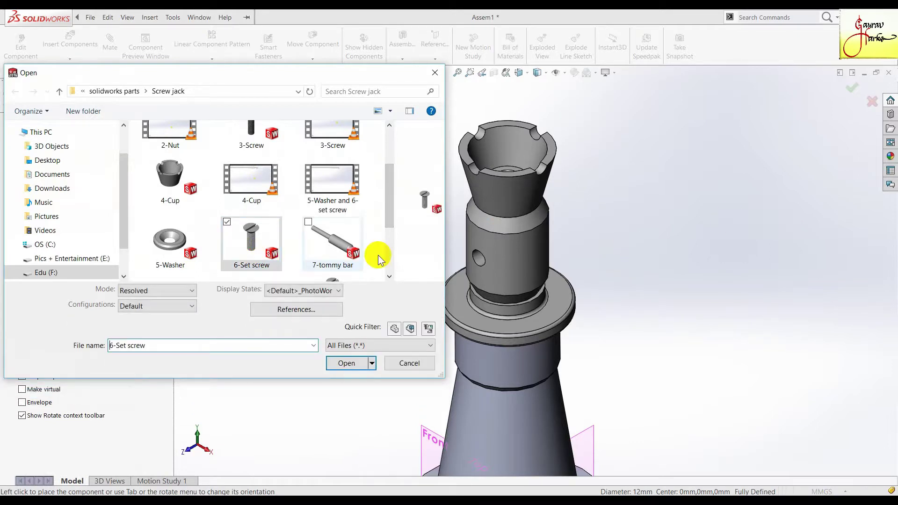
left_click(345, 363)
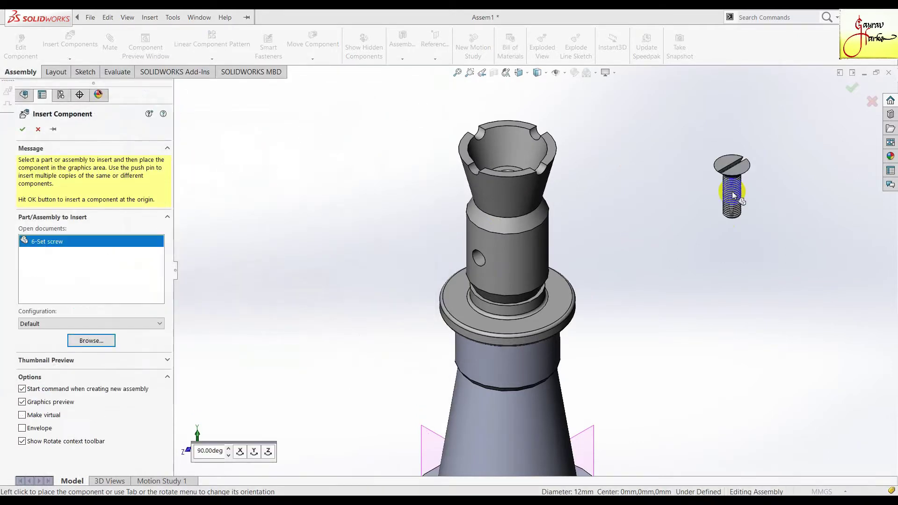
left_click(703, 191)
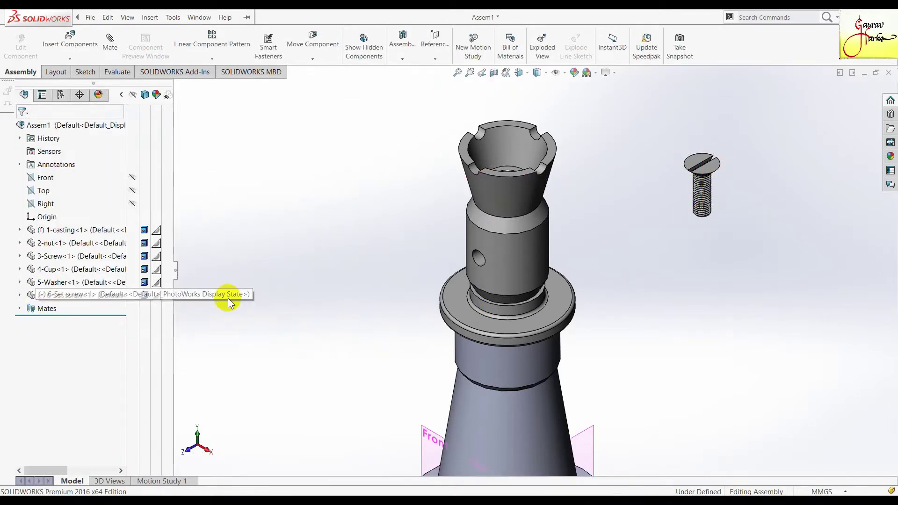
Step: Review the set screw's planes in the tree, deselect them and zoom out
left_click(20, 298)
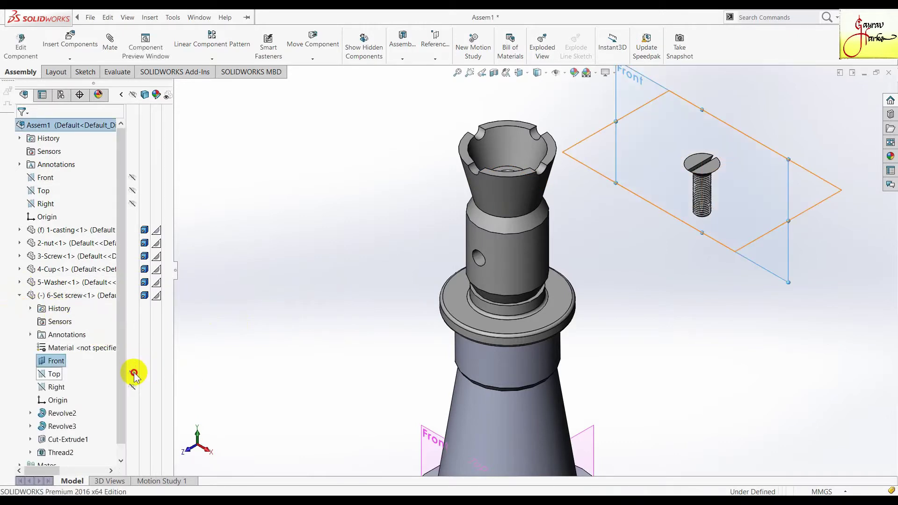
left_click(19, 296)
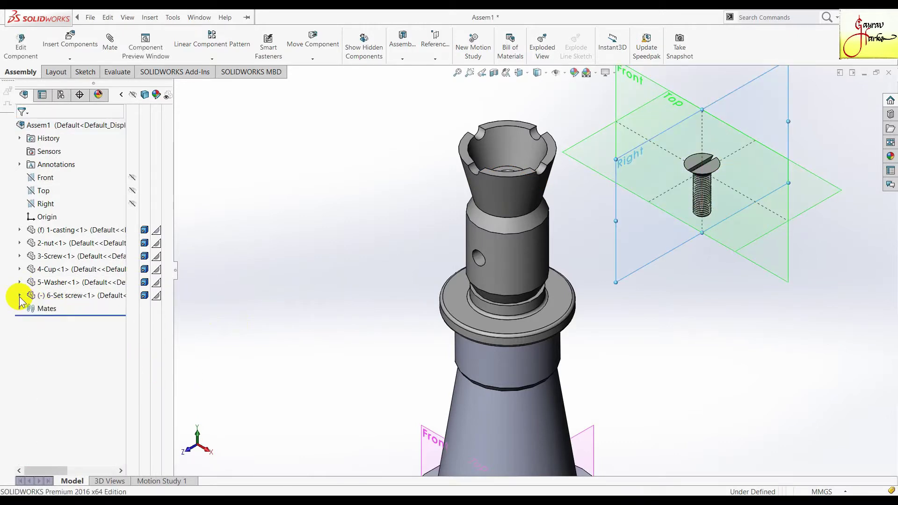
left_click(647, 246)
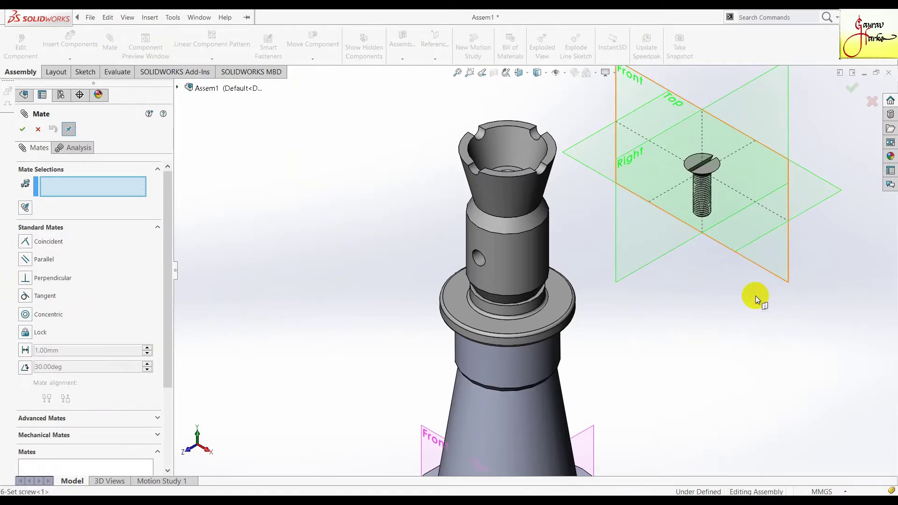
key("z")
key("z")
key("z")
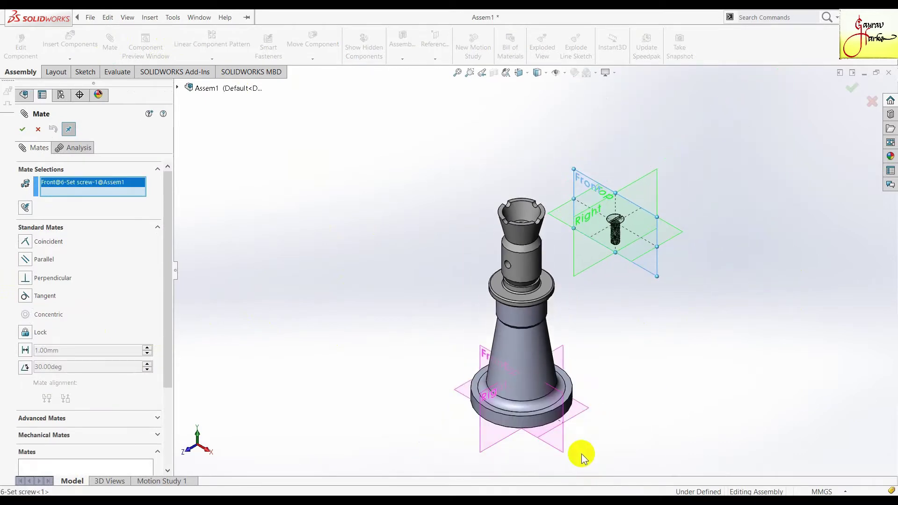
Step: Mate the set screw's plane coincident with the casting's Front plane (Coincident12)
left_click(563, 451)
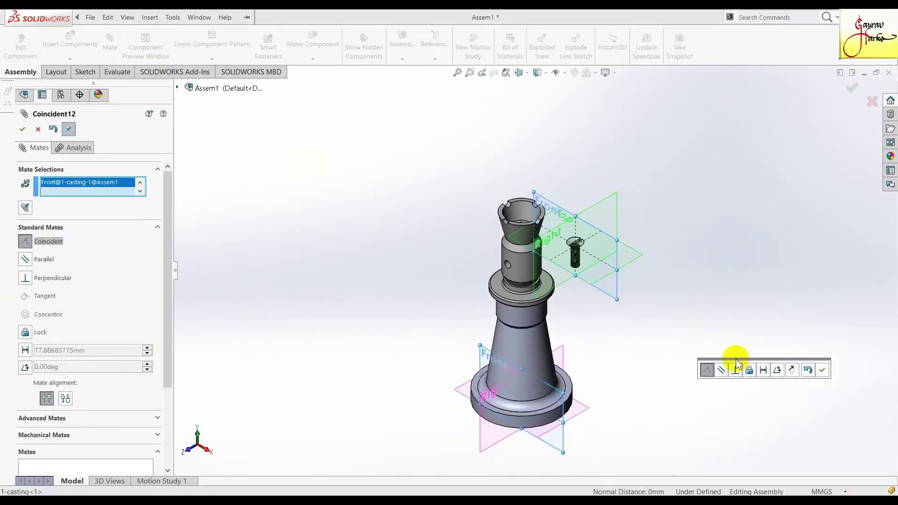
left_click(823, 373)
scroll(563, 224, "down", 2)
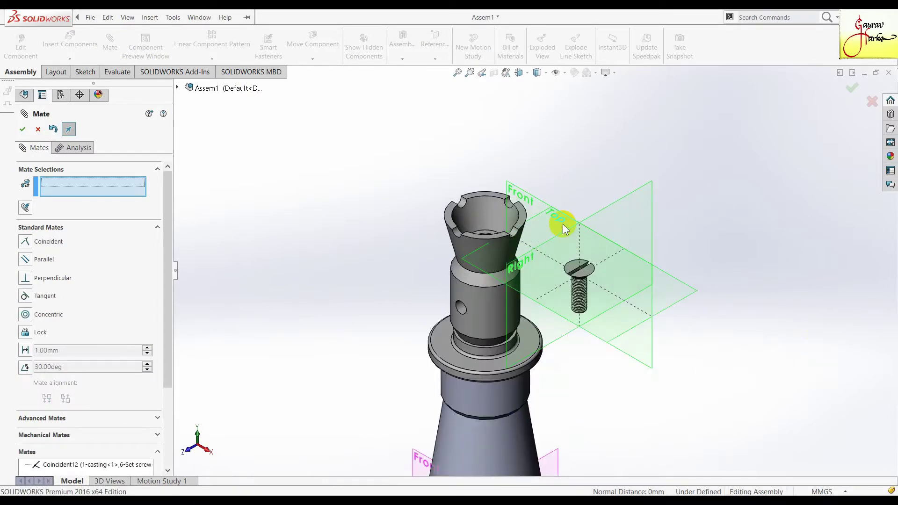
scroll(563, 224, "down", 2)
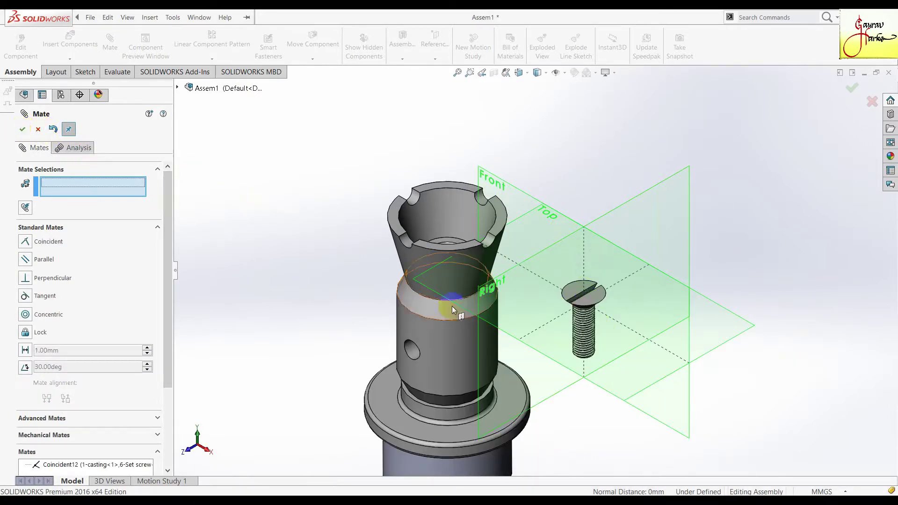
scroll(583, 339, "down", 3)
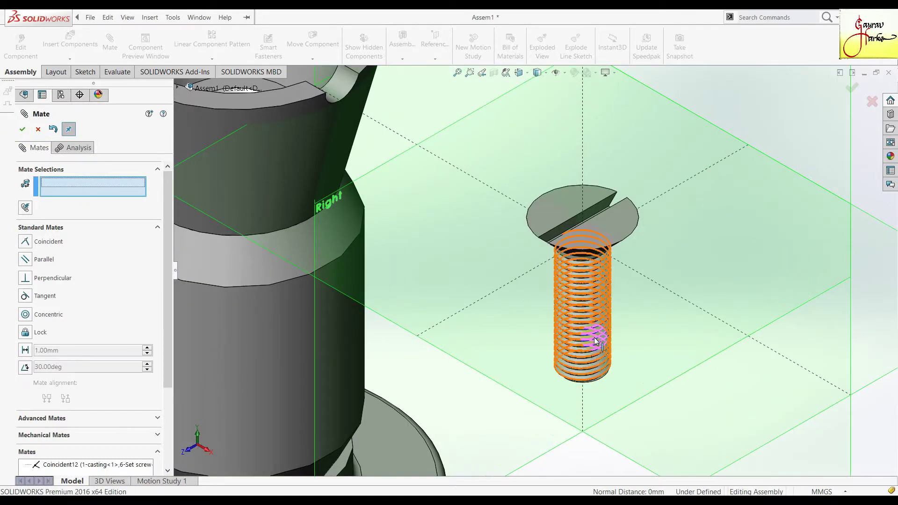
Step: Try a tangent mate from the set screw thread edge to the screw's small hole, then discard it and return to isometric view
left_click(556, 335)
mouse_move(459, 220)
middle_mouse_down()
mouse_move(388, 220)
mouse_move(237, 177)
middle_mouse_up()
left_click(243, 294)
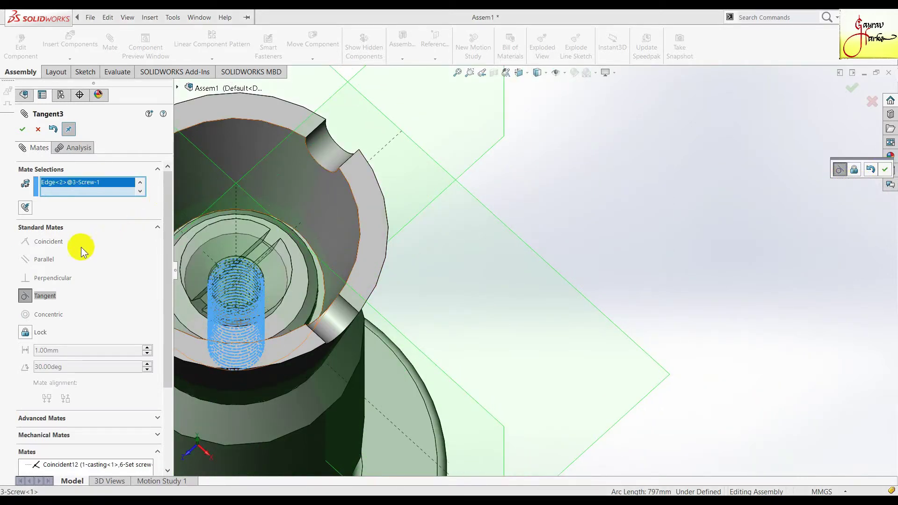
left_click(37, 130)
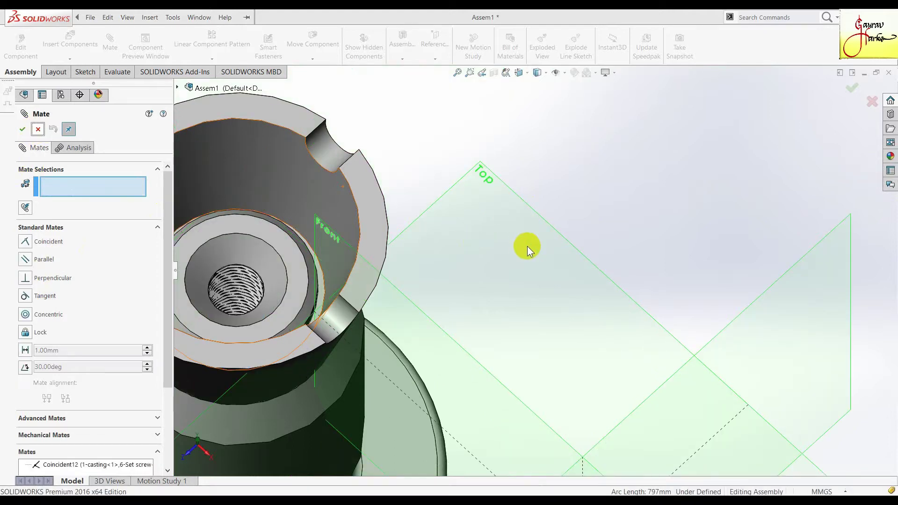
key("Escape")
key("ctrl+7")
scroll(552, 239, "down", 5)
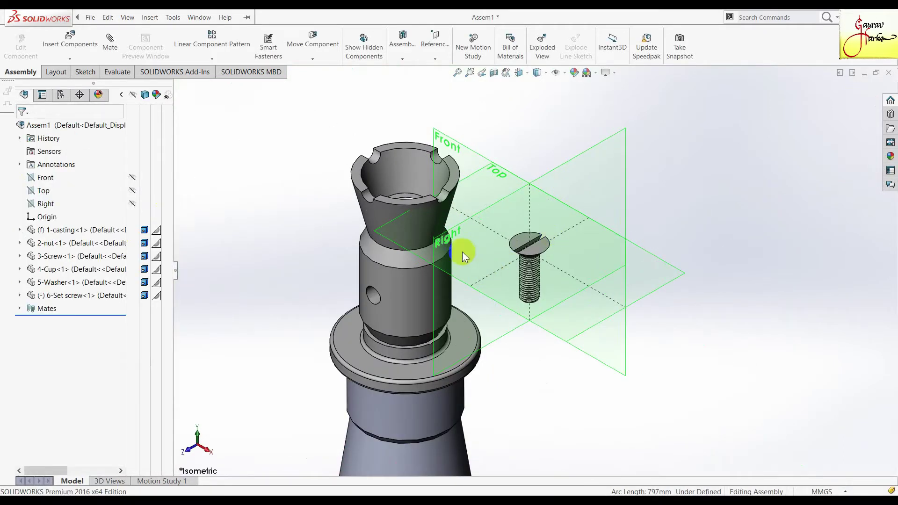
Step: Mate the set screw's Right plane coincident with the casting's Right plane (Coincident13)
scroll(464, 256, "up", 3)
scroll(466, 278, "up", 3)
scroll(495, 242, "down", 2)
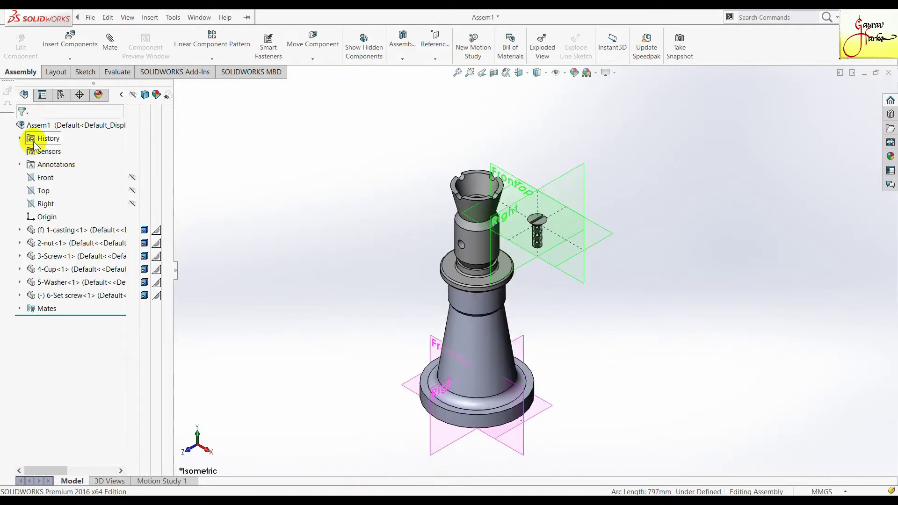
left_click(112, 47)
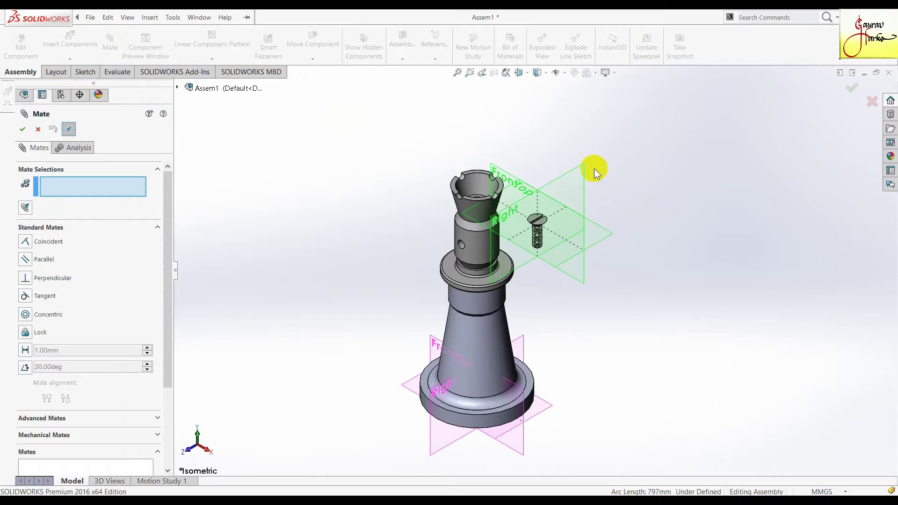
left_click(643, 198)
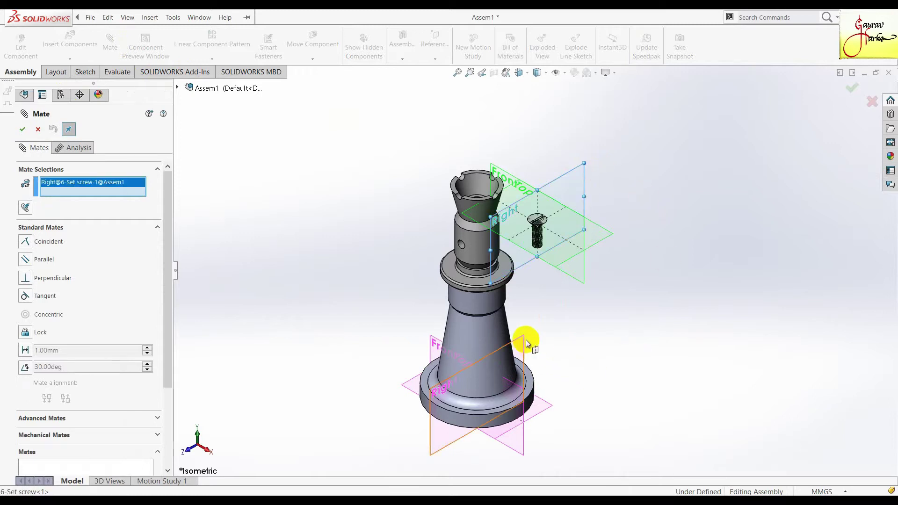
left_click(526, 340)
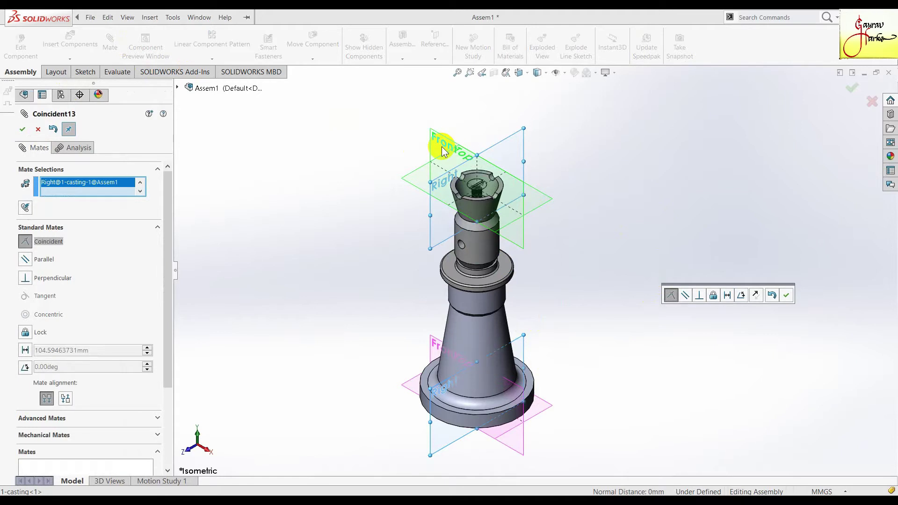
scroll(443, 151, "down", 2)
scroll(467, 175, "down", 1)
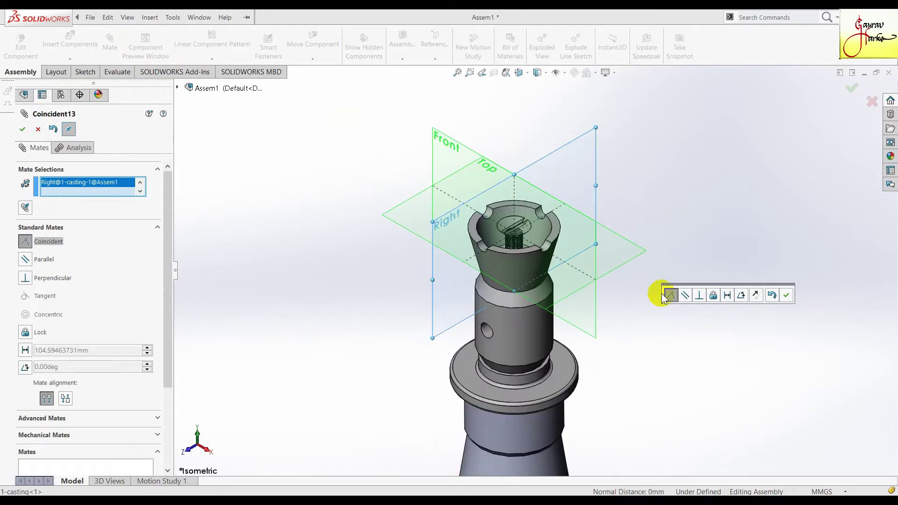
left_click(786, 299)
Step: Seat the set screw face coincident on the washer face (Coincident14)
scroll(519, 243, "down", 3)
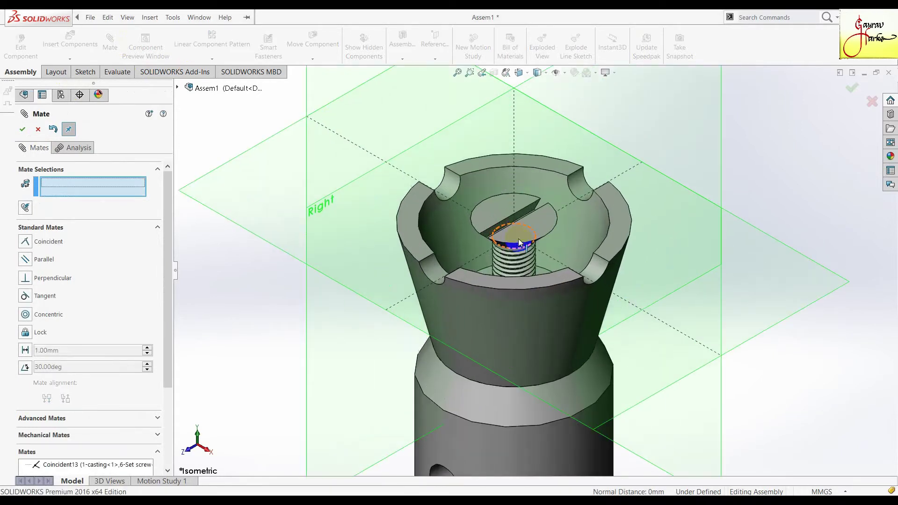
middle_click_drag(640, 242, 549, 240)
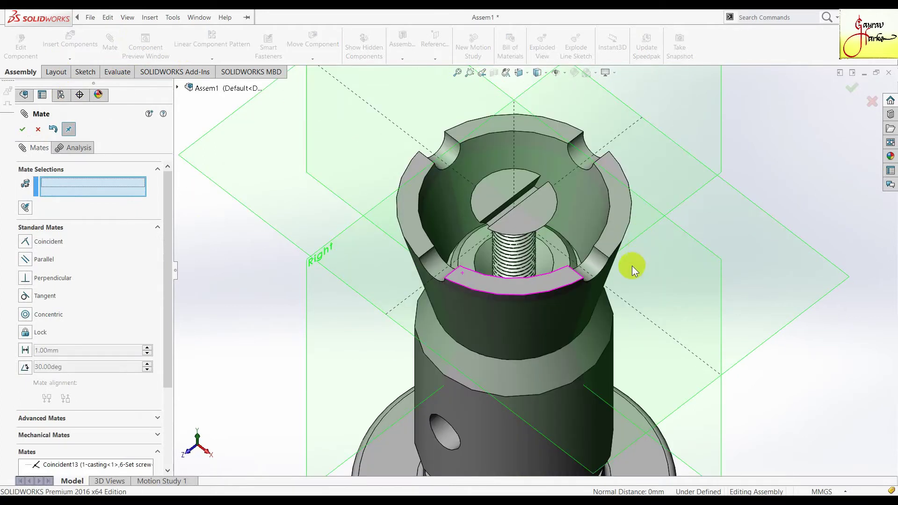
left_click(548, 238)
key("ctrl+7")
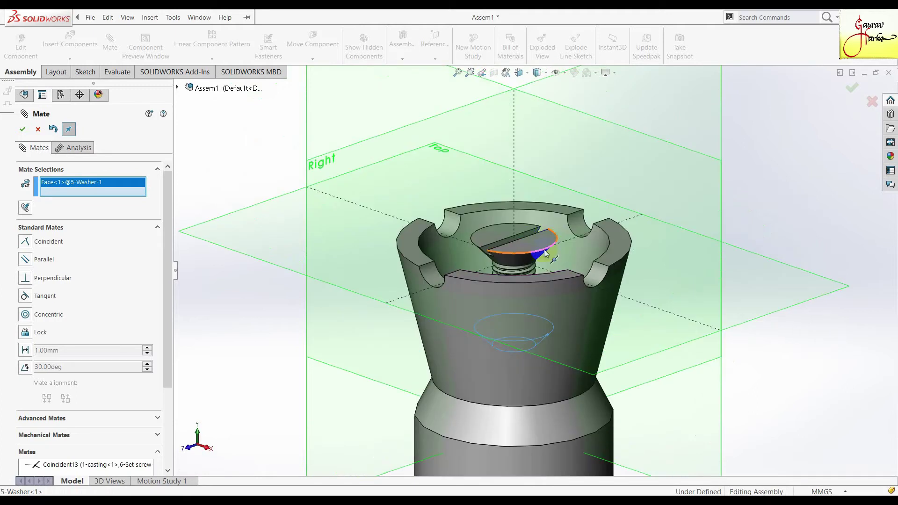
left_click(522, 261)
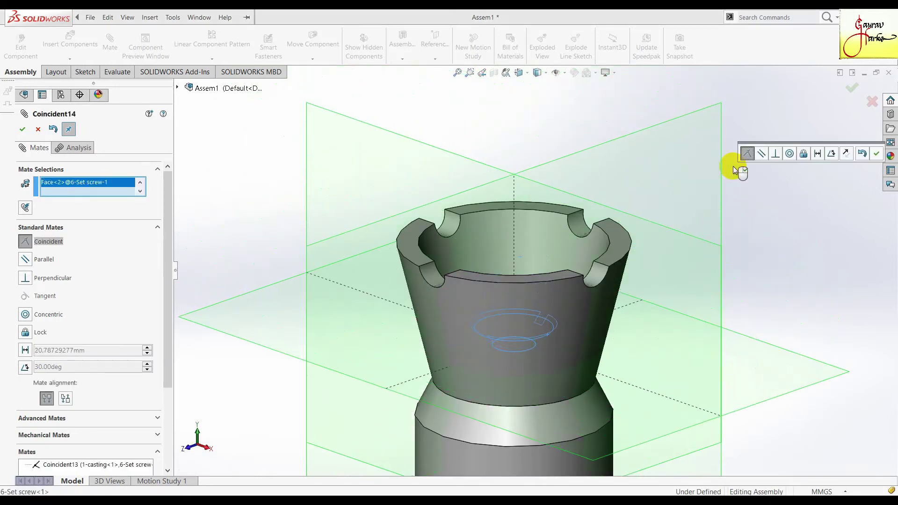
left_click(877, 155)
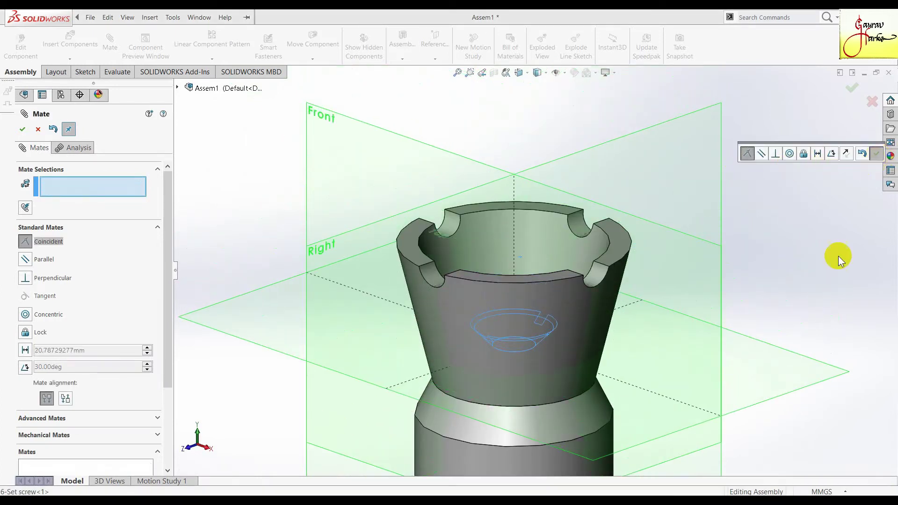
scroll(672, 363, "up", 3)
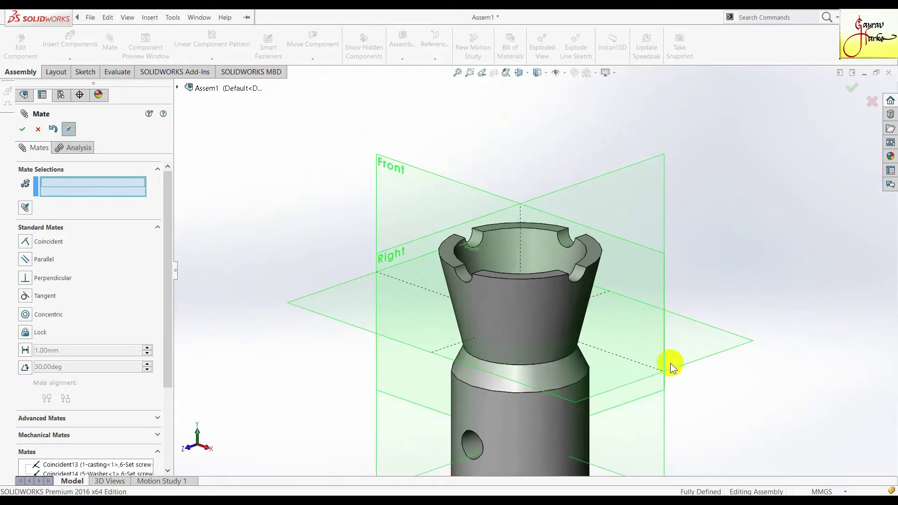
scroll(568, 280, "up", 3)
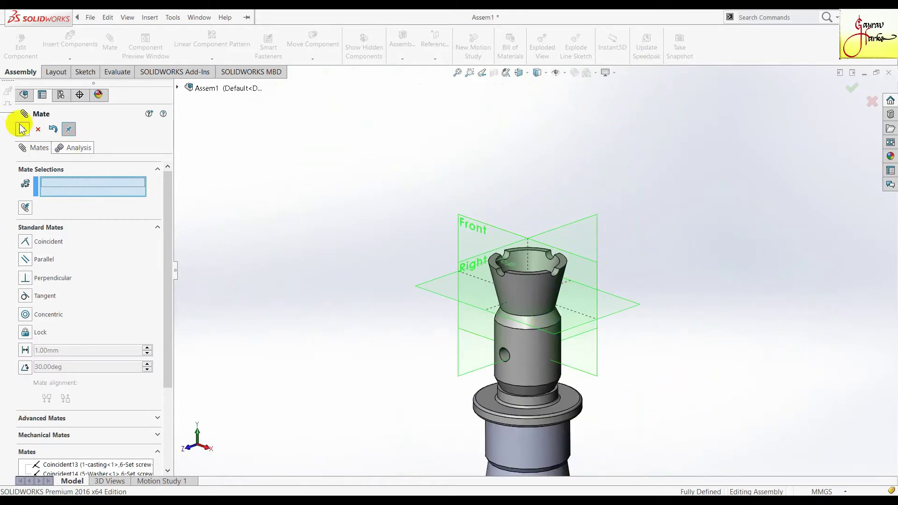
Step: Hide the set screw's Right, Front and Top planes
key("Escape")
right_click(581, 221)
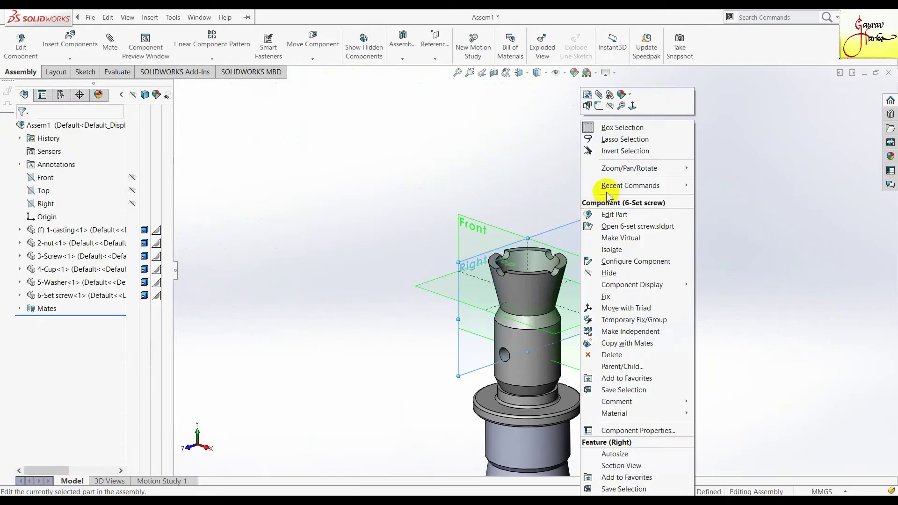
left_click(610, 106)
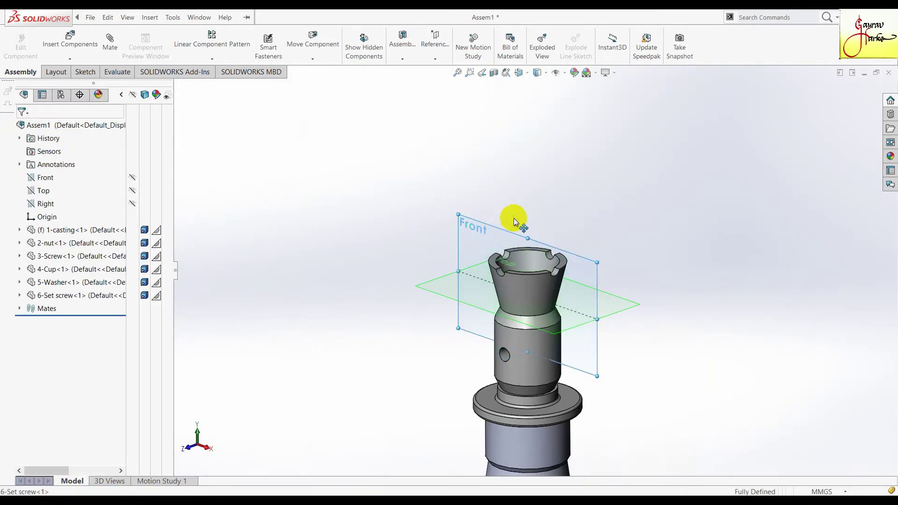
right_click(514, 219)
left_click(518, 97)
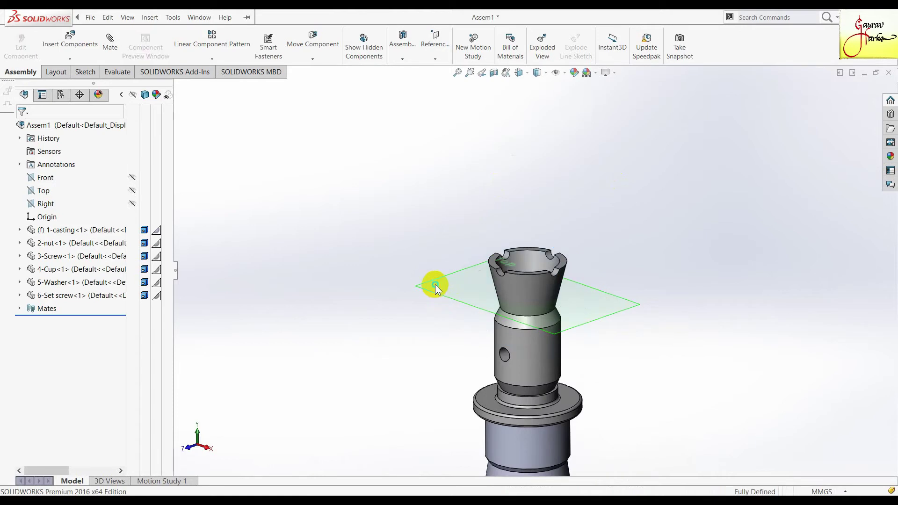
right_click(435, 285)
left_click(427, 286)
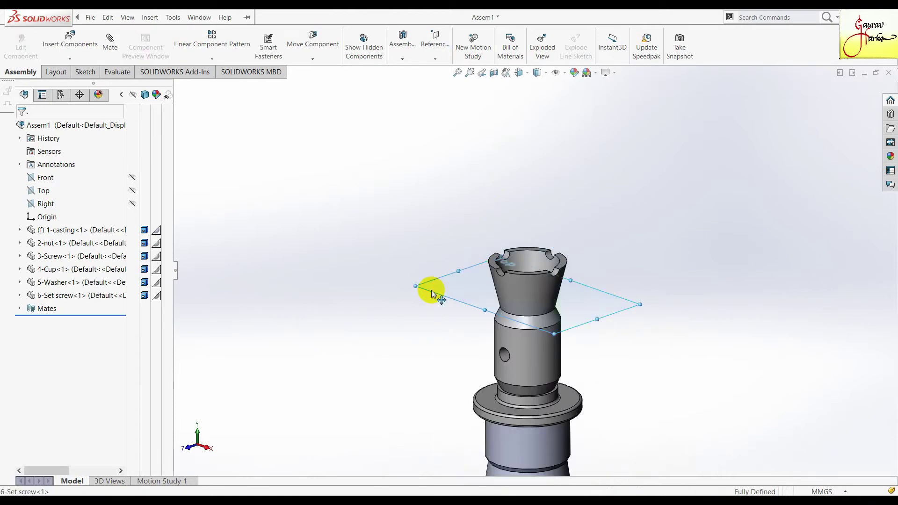
right_click(427, 287)
left_click(462, 108)
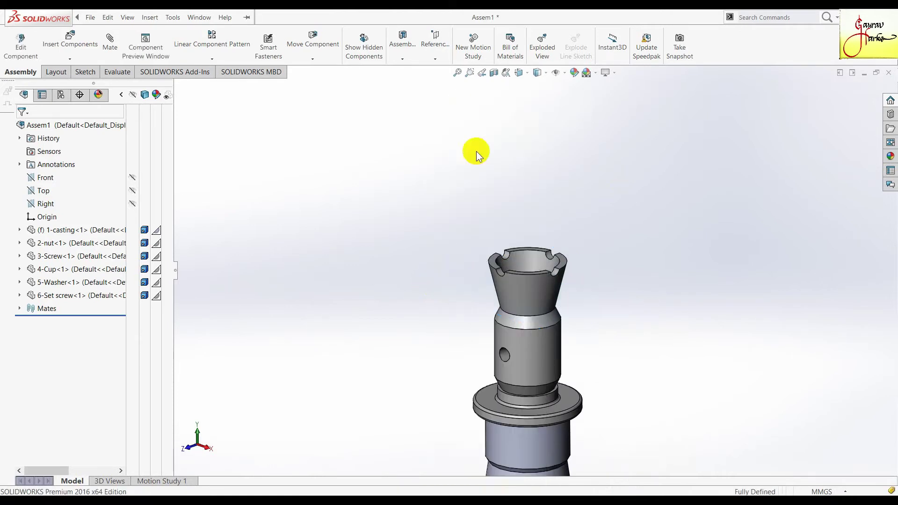
Step: Return to isometric view and bring up the Screw jack part files for inserting a component
scroll(588, 250, "down", 2)
scroll(574, 293, "down", 3)
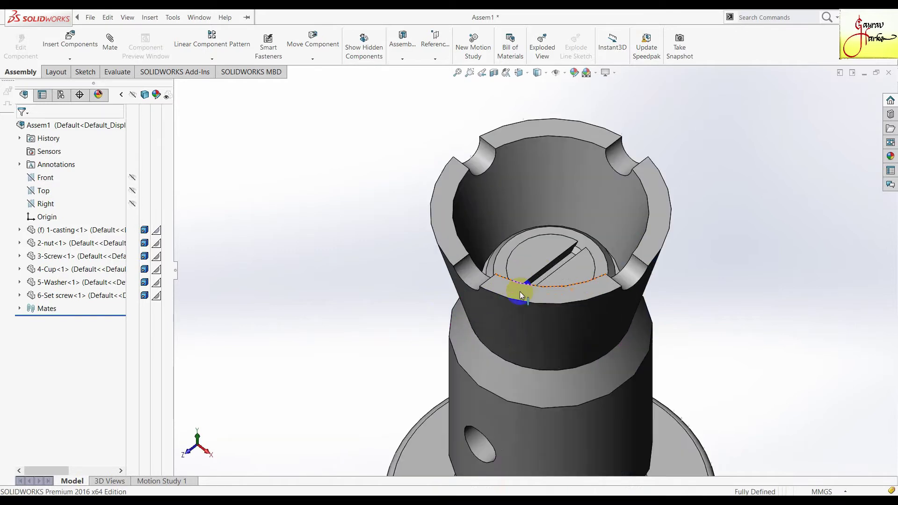
scroll(556, 280, "down", 4)
scroll(652, 199, "up", 5)
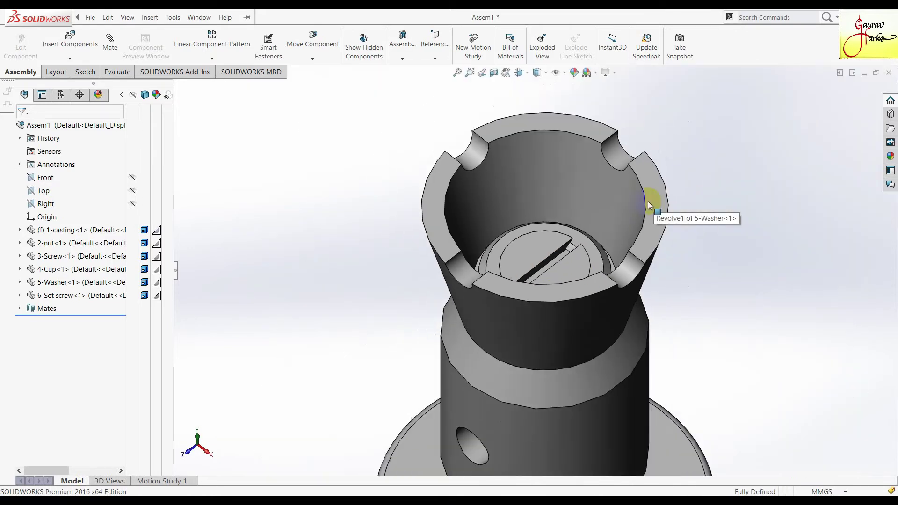
key("ctrl+7")
scroll(549, 206, "down", 2)
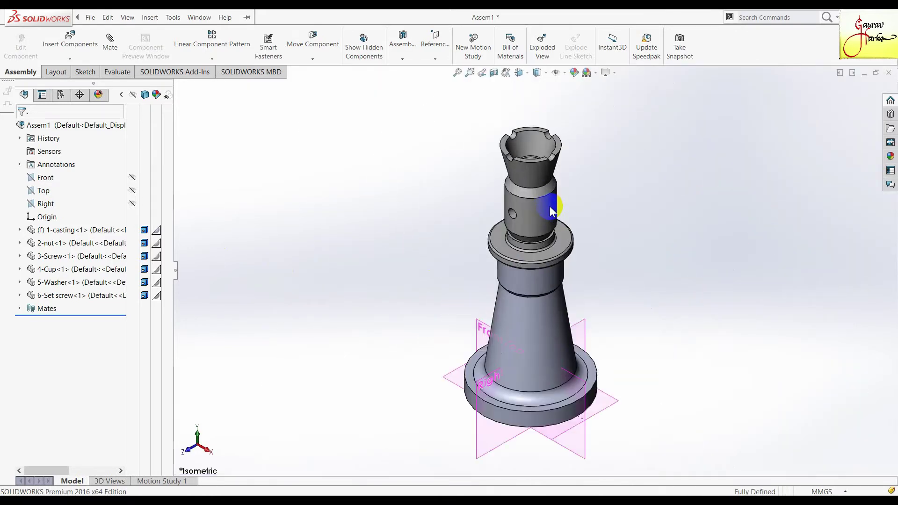
scroll(549, 206, "down", 2)
scroll(550, 211, "up", 3)
scroll(496, 314, "down", 2)
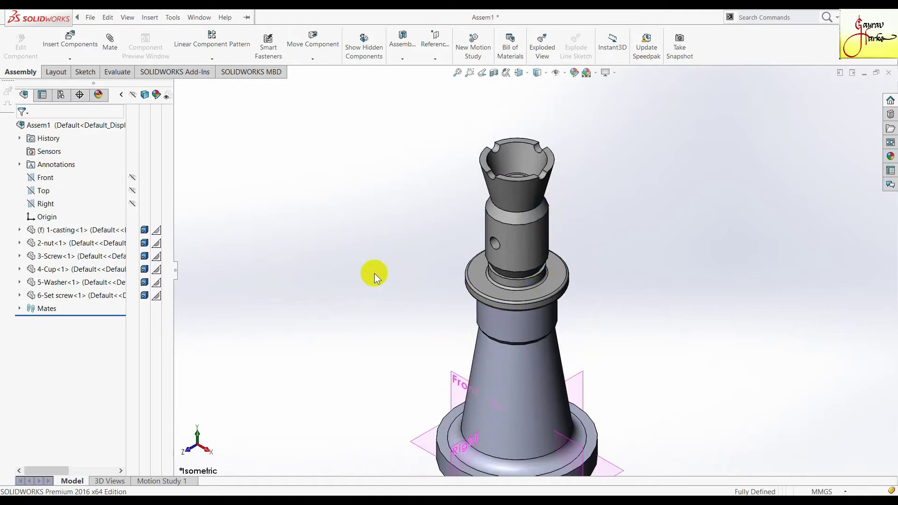
left_click(70, 39)
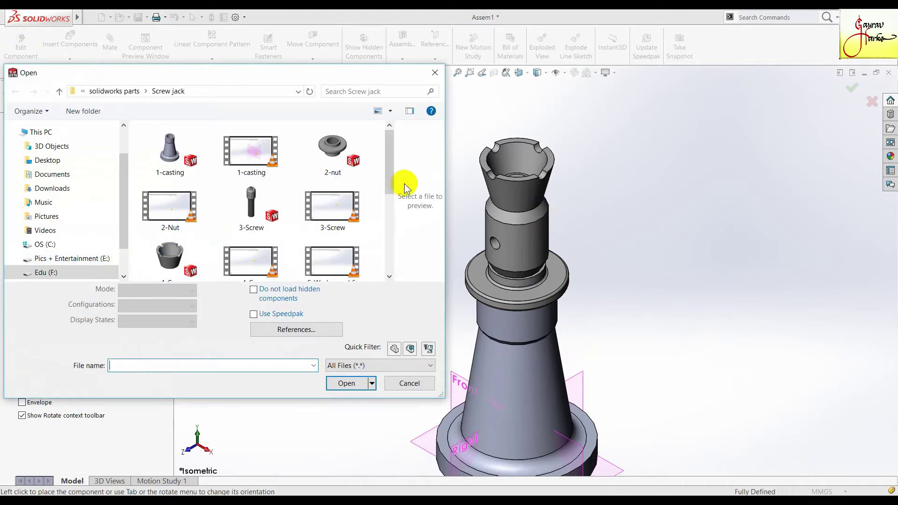
Step: Choose and load the 7-tommy bar part for insertion
scroll(383, 197, "down", 3)
scroll(382, 197, "down", 2)
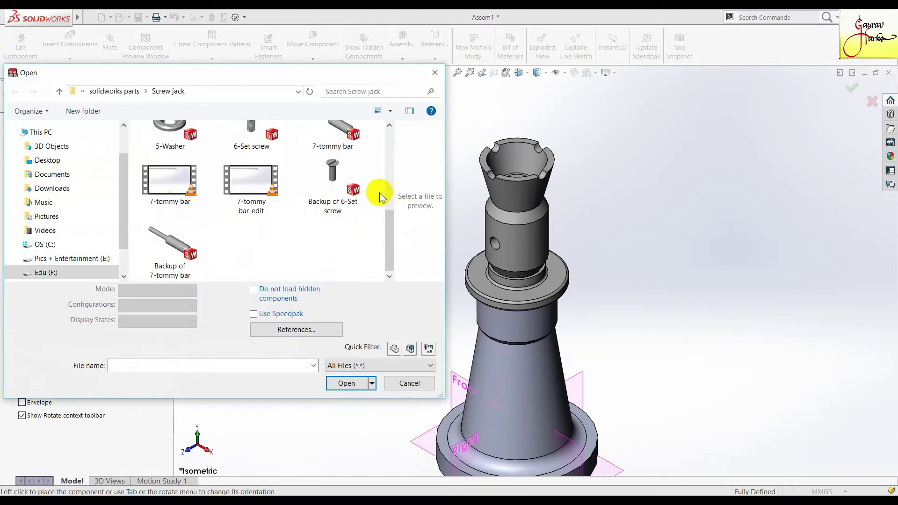
scroll(383, 197, "up", 1)
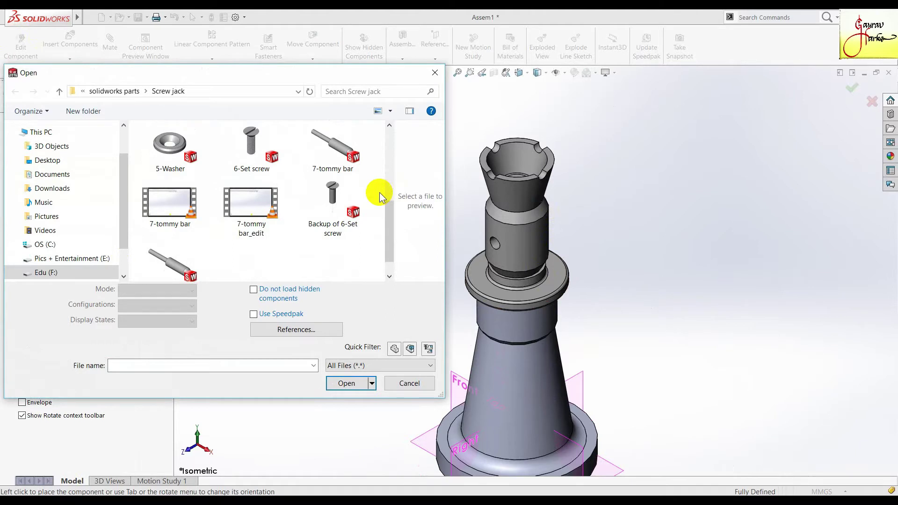
scroll(382, 197, "down", 1)
scroll(383, 197, "up", 1)
scroll(382, 197, "up", 5)
scroll(382, 197, "down", 3)
scroll(382, 197, "down", 3)
scroll(382, 197, "up", 4)
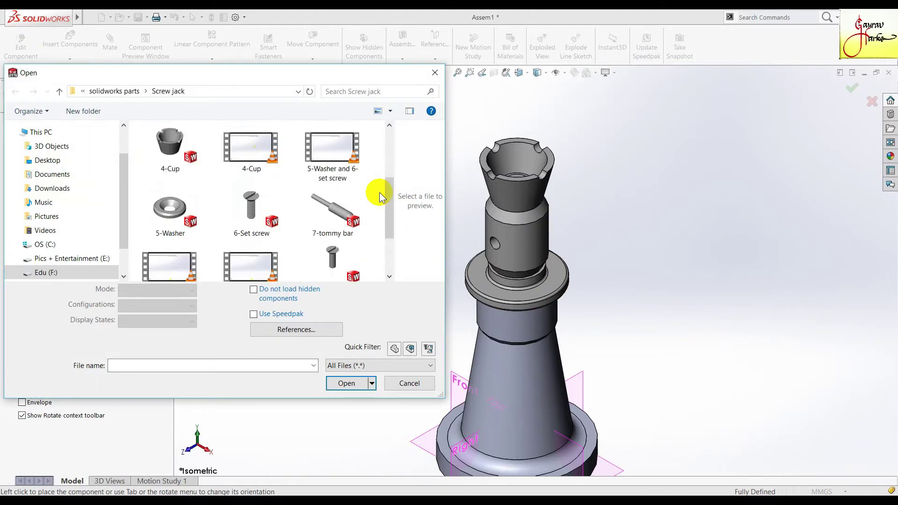
left_click(326, 225)
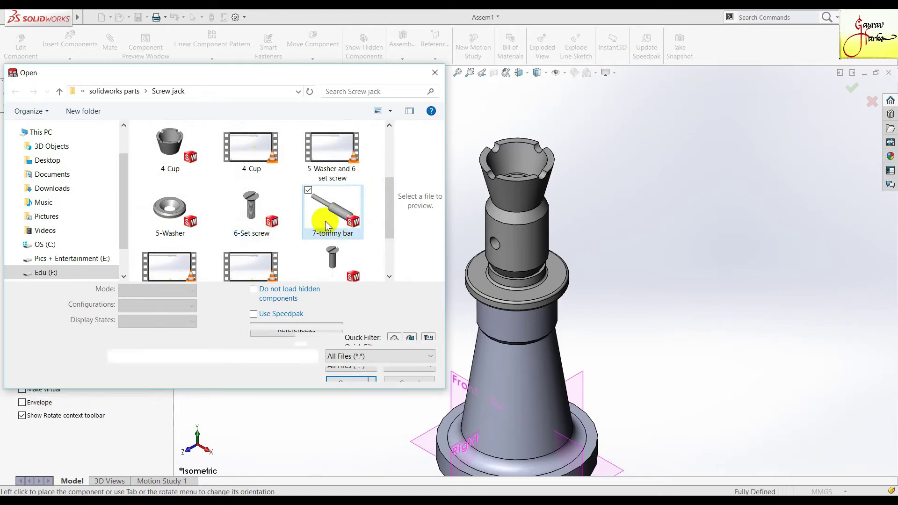
scroll(325, 220, "down", 1)
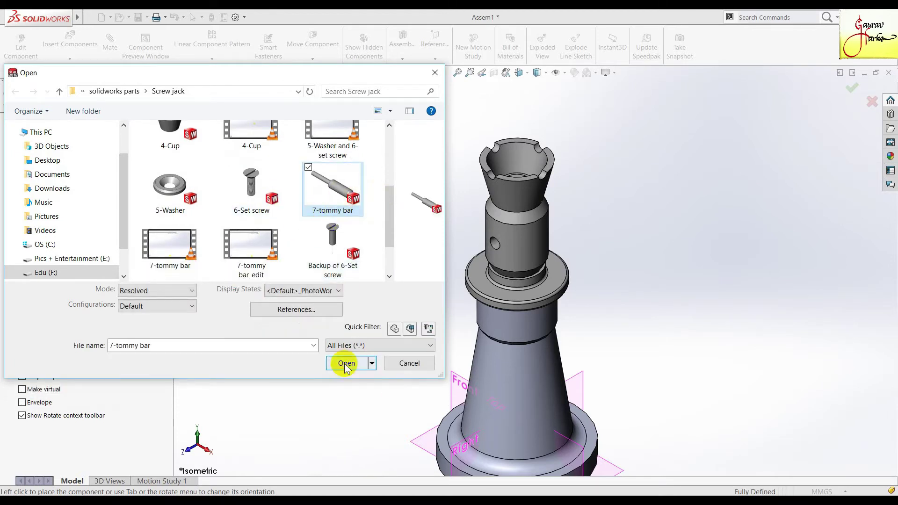
left_click(345, 367)
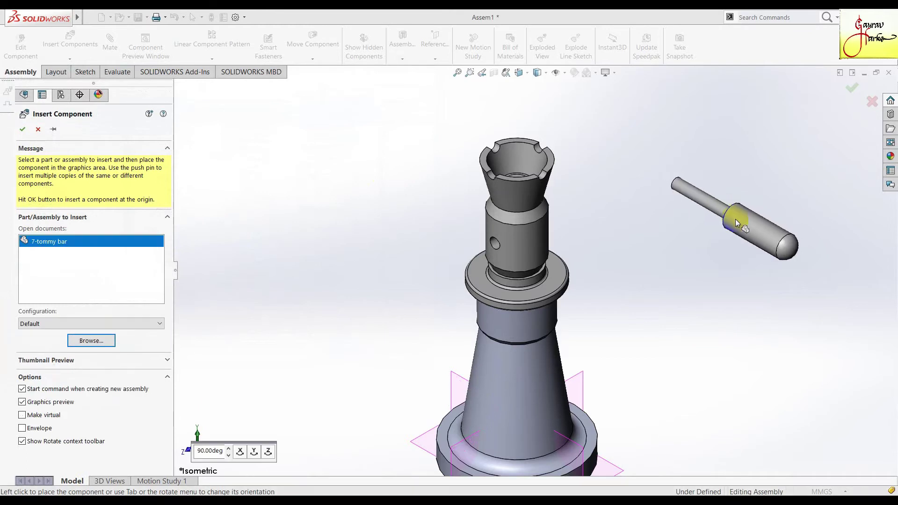
Step: Rotate the tommy bar to lie horizontally and place it left of the jack
left_click(255, 451)
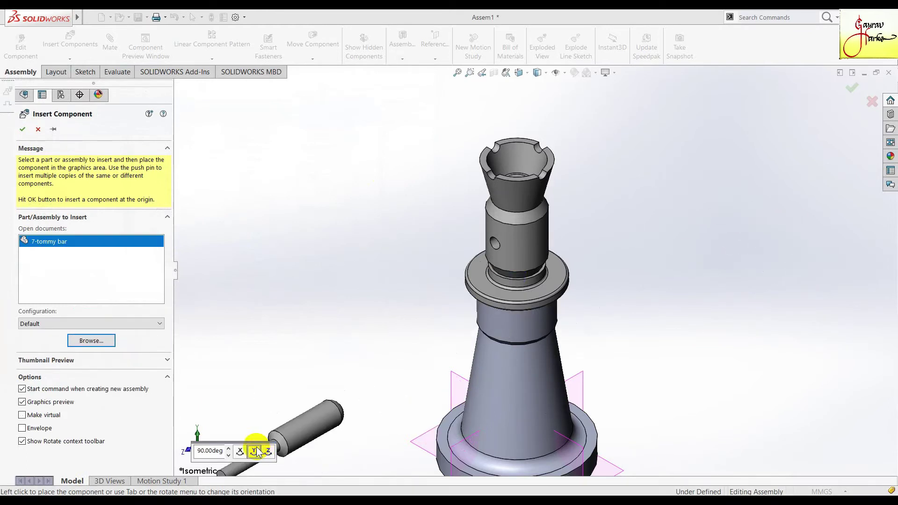
left_click(254, 451)
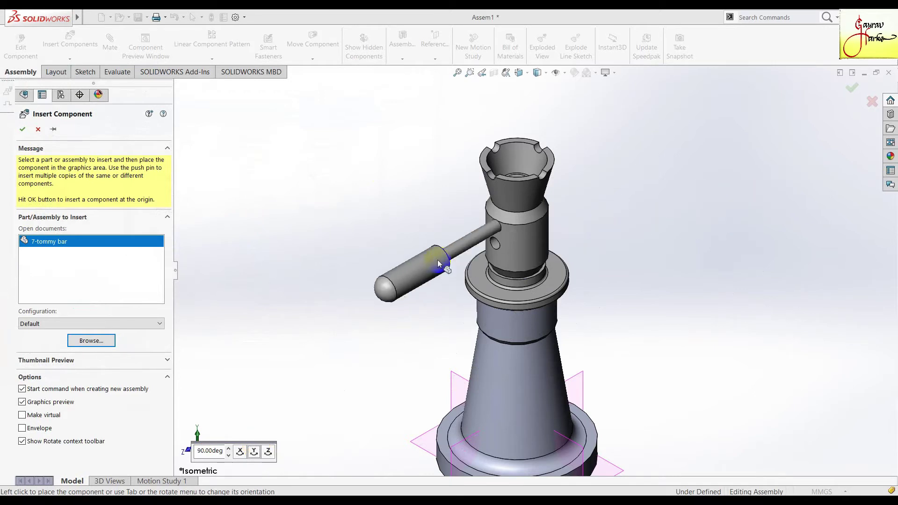
left_click(366, 266)
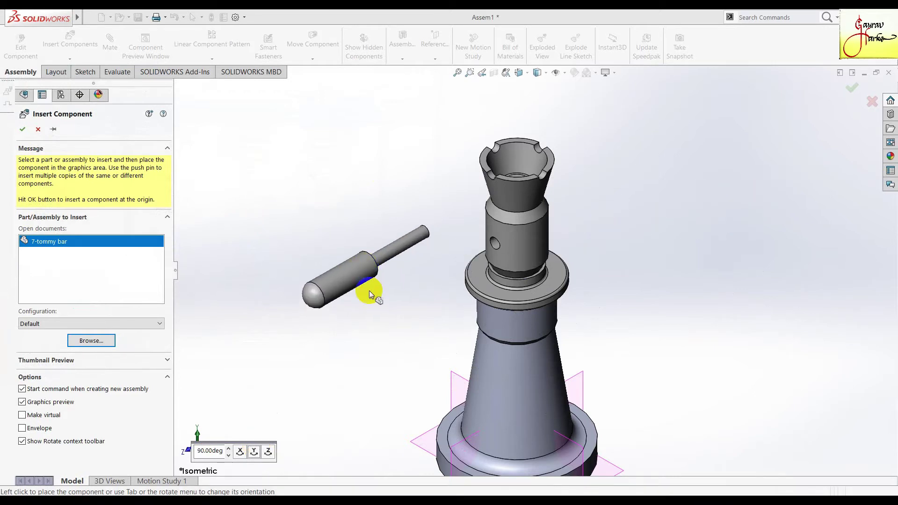
left_click(358, 336)
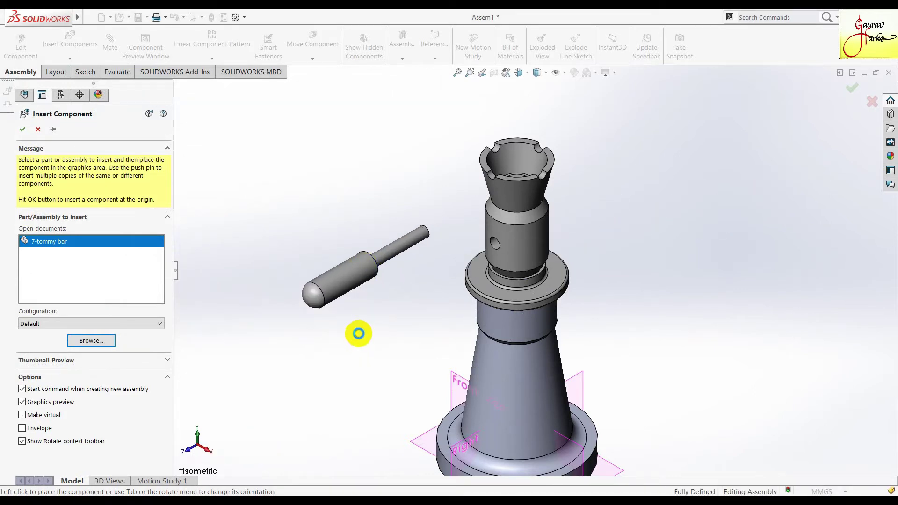
left_click(22, 130)
Step: Show the tommy bar's planes and mate the bar concentric with the screw's cross hole, alignment flipped
left_click(19, 309)
left_click(133, 373)
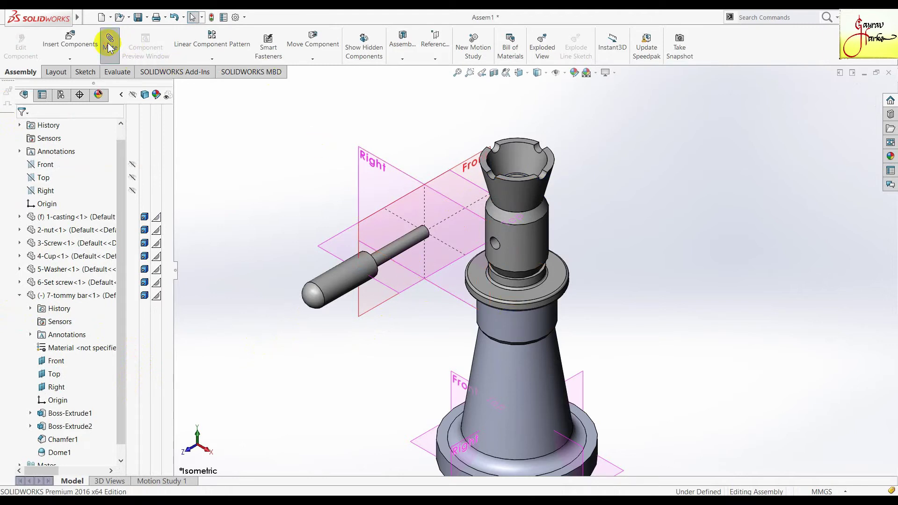
left_click(398, 253)
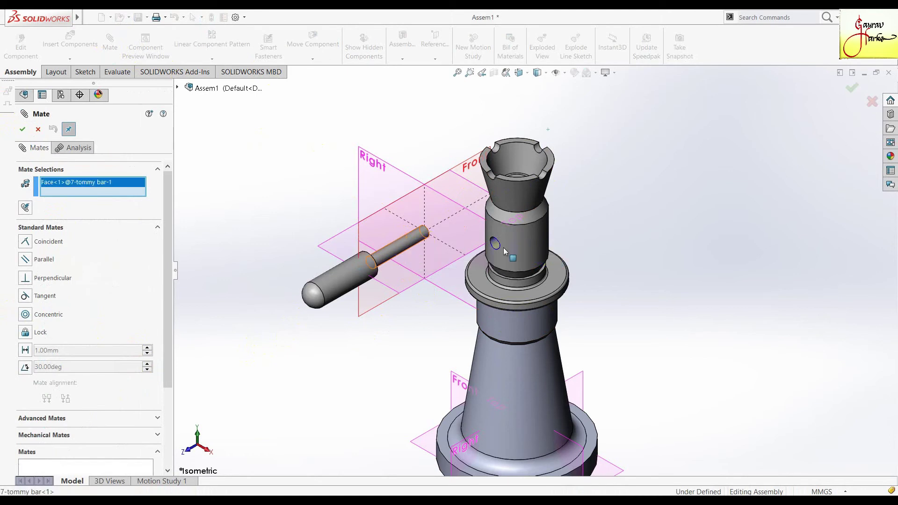
scroll(504, 251, "down", 2)
scroll(501, 245, "down", 2)
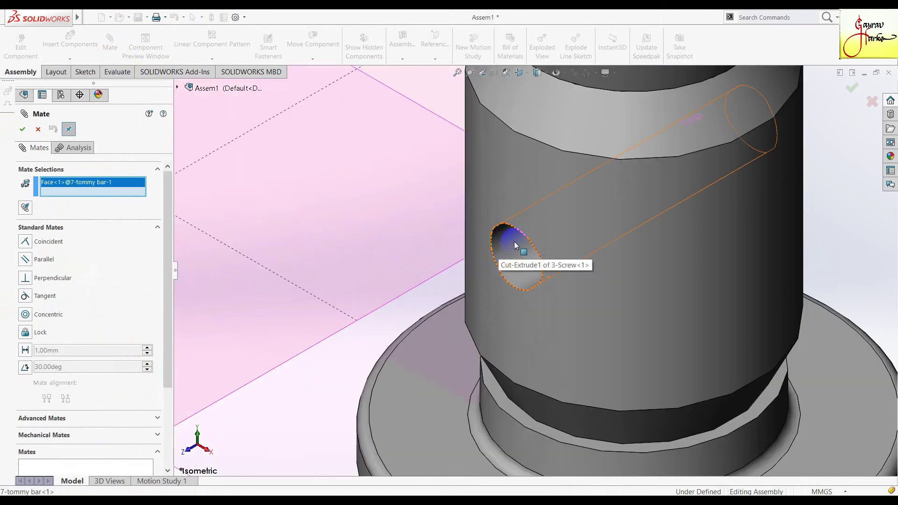
left_click(514, 242)
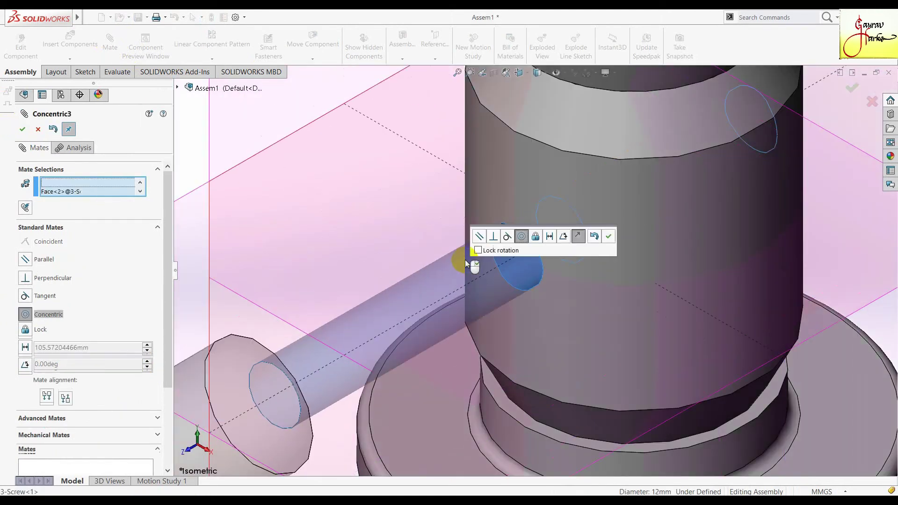
left_click(593, 240)
left_click(608, 236)
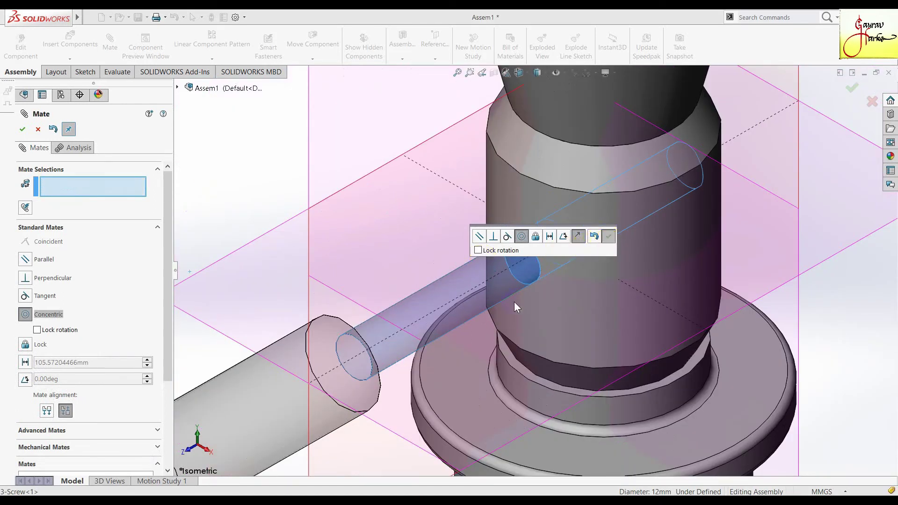
Step: Add a tangent mate between the cross hole edge and a tommy bar edge
left_click(537, 262)
scroll(428, 295, "down", 2)
mouse_move(427, 294)
middle_mouse_down()
mouse_move(372, 347)
mouse_move(341, 359)
middle_mouse_up()
left_click(335, 361)
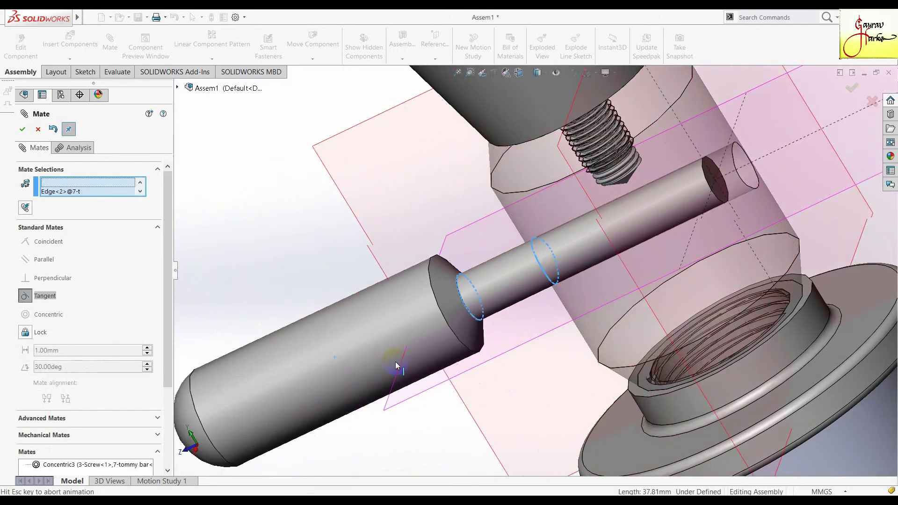
left_click(22, 129)
Step: Mate the tommy bar's Top plane parallel to the casting's Top plane, fully defining the assembly
mouse_move(292, 198)
middle_mouse_down()
mouse_move(405, 211)
mouse_move(406, 235)
mouse_move(401, 215)
middle_mouse_up()
scroll(478, 220, "up", 5)
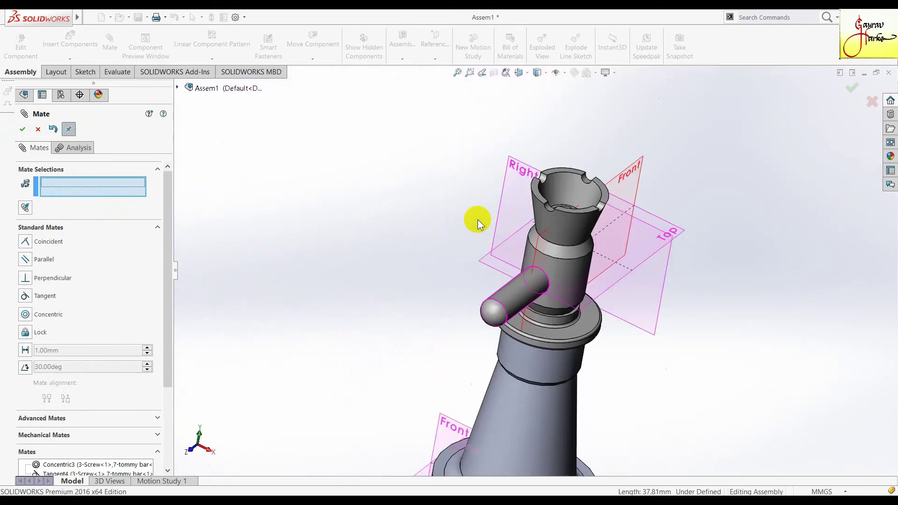
scroll(478, 220, "up", 3)
left_click(592, 243)
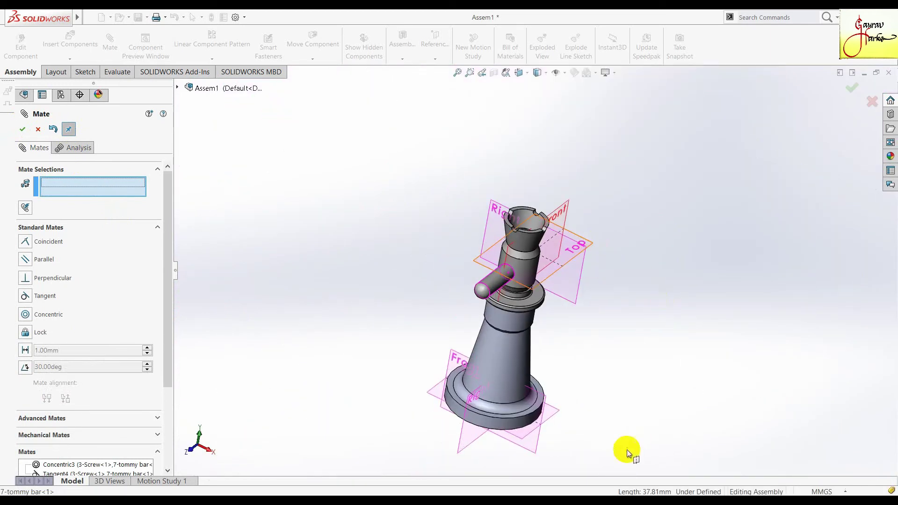
left_click(555, 414)
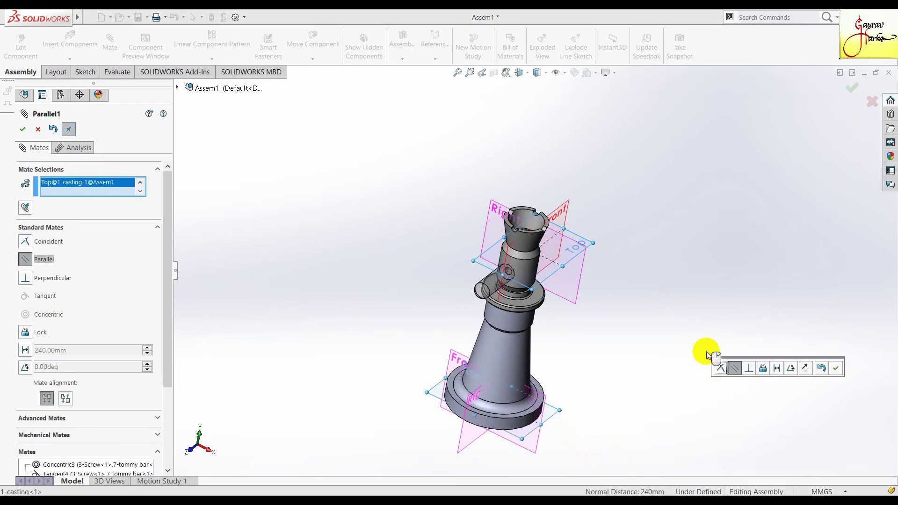
left_click(837, 370)
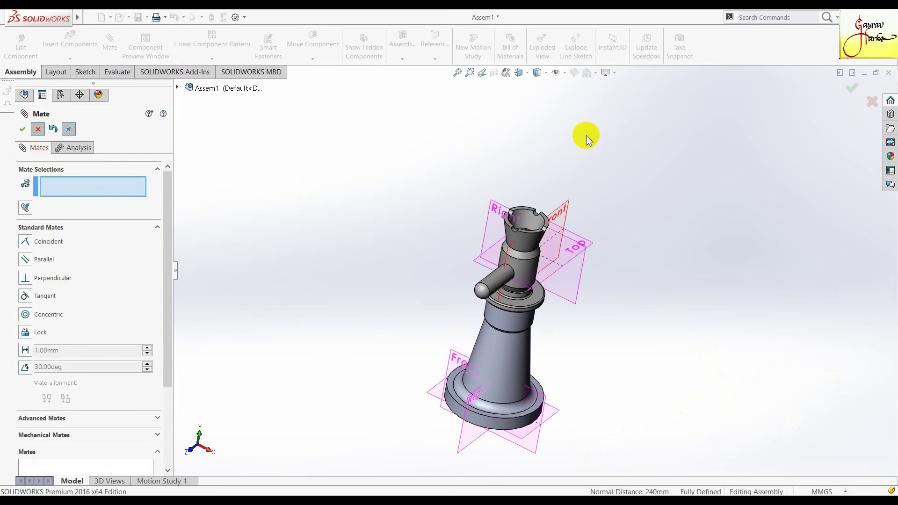
key("Escape")
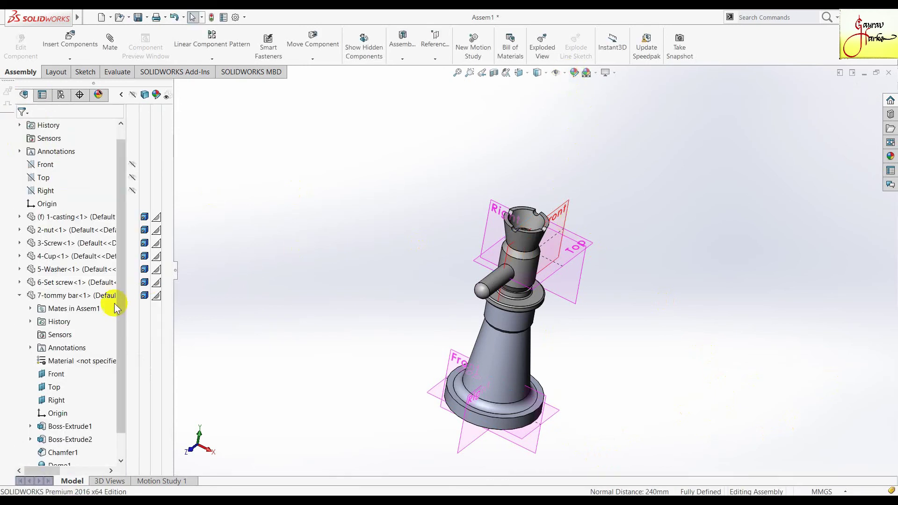
Step: Hide the tommy bar's Right, Top and Front planes and collapse its branch
left_click(130, 388)
left_click(131, 387)
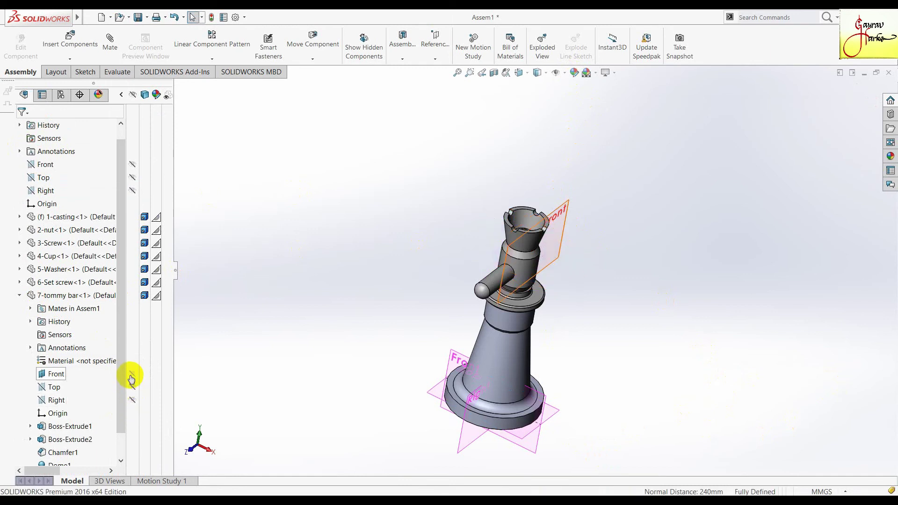
left_click(130, 376)
left_click(20, 295)
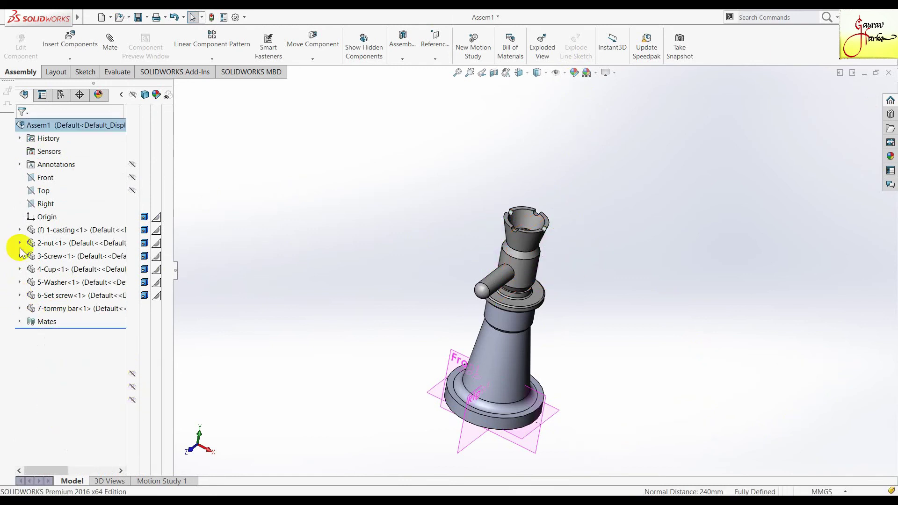
Step: Hide the casting's Right and Front planes, then show the whole jack fitted in isometric view
left_click(19, 230)
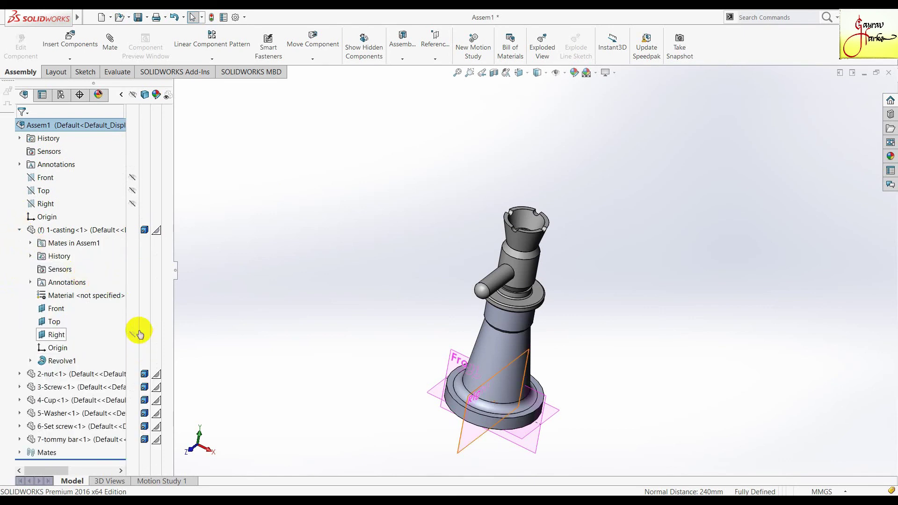
left_click(132, 327)
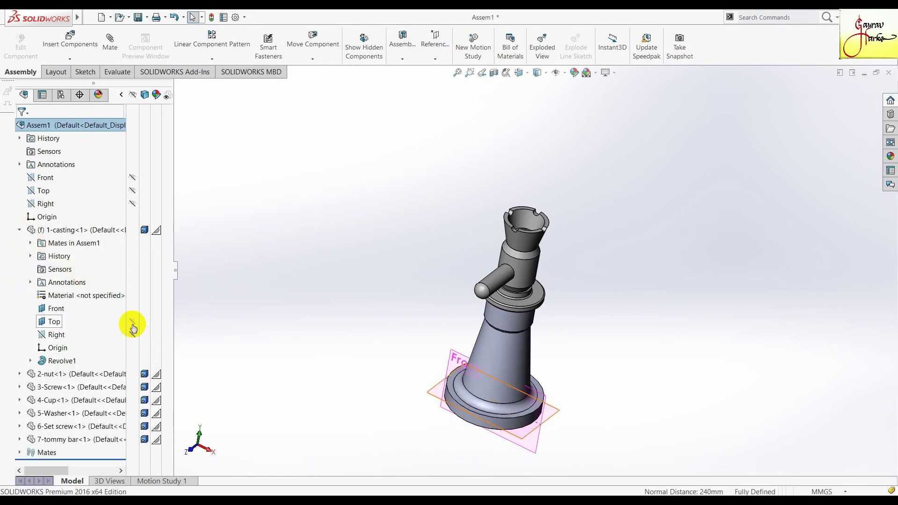
left_click(133, 321)
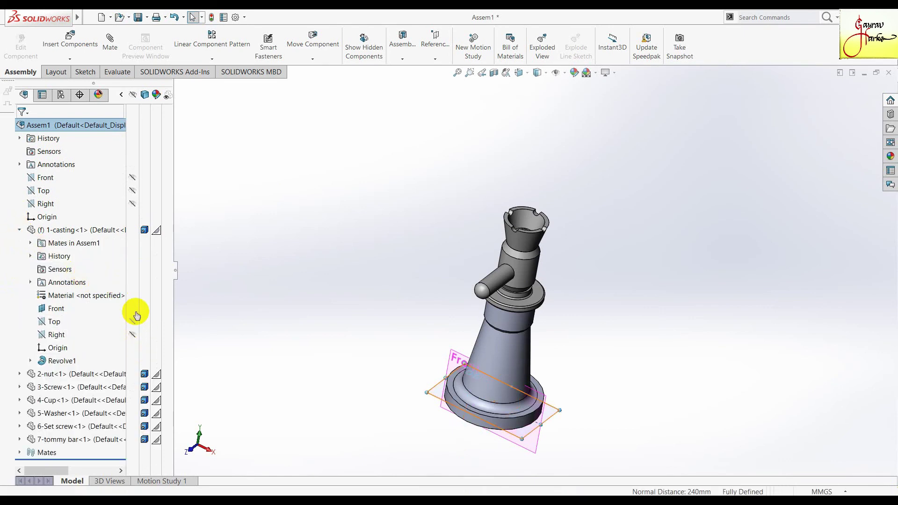
left_click(19, 230)
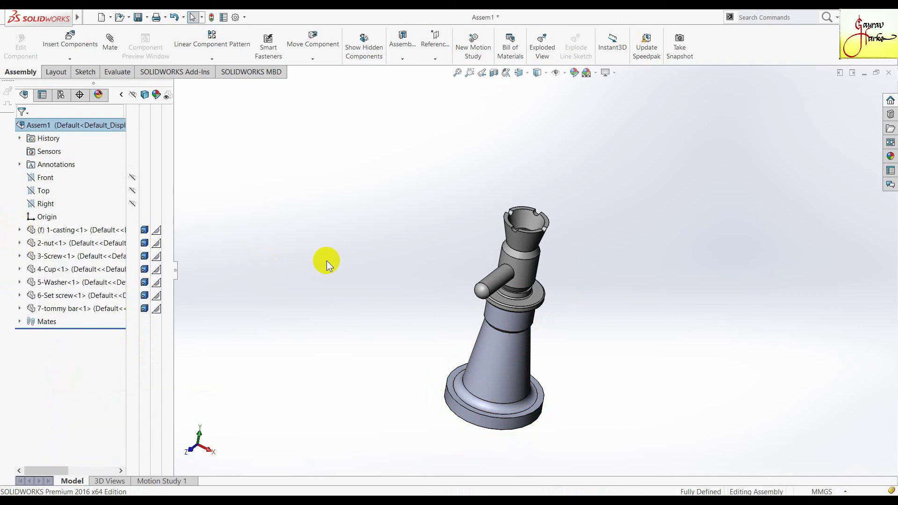
key("ctrl+7")
key("f")
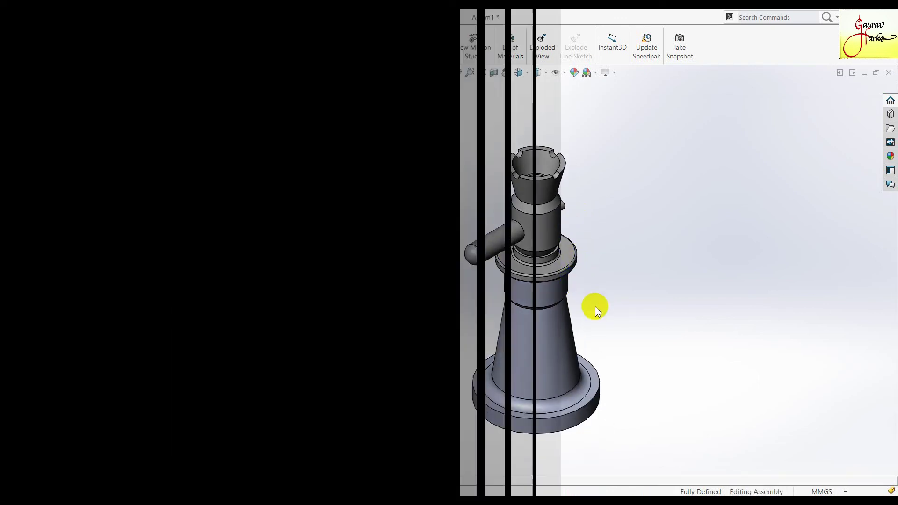